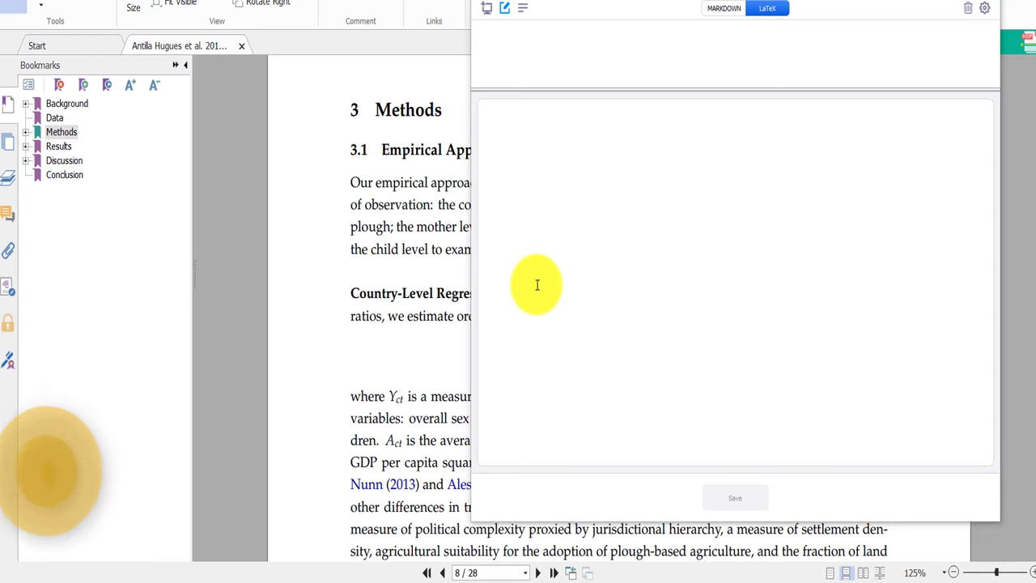
- Snip the PDF page from heading 3.1 Empirical Approach through the end of the Country-Level Regressions text with the Mathpix Snipping Tool
drag(671, 7, 698, 0)
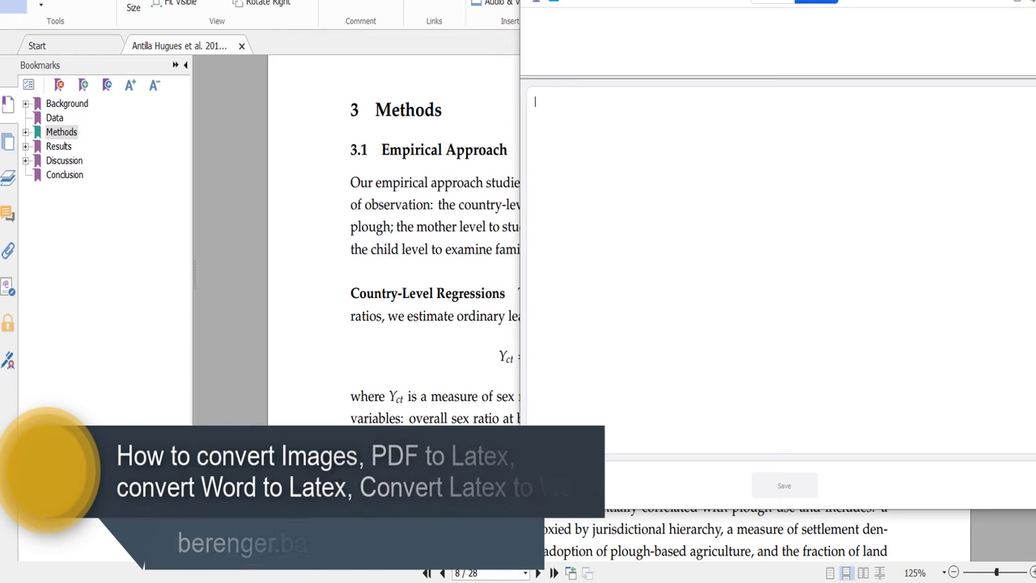
drag(698, 1, 186, 5)
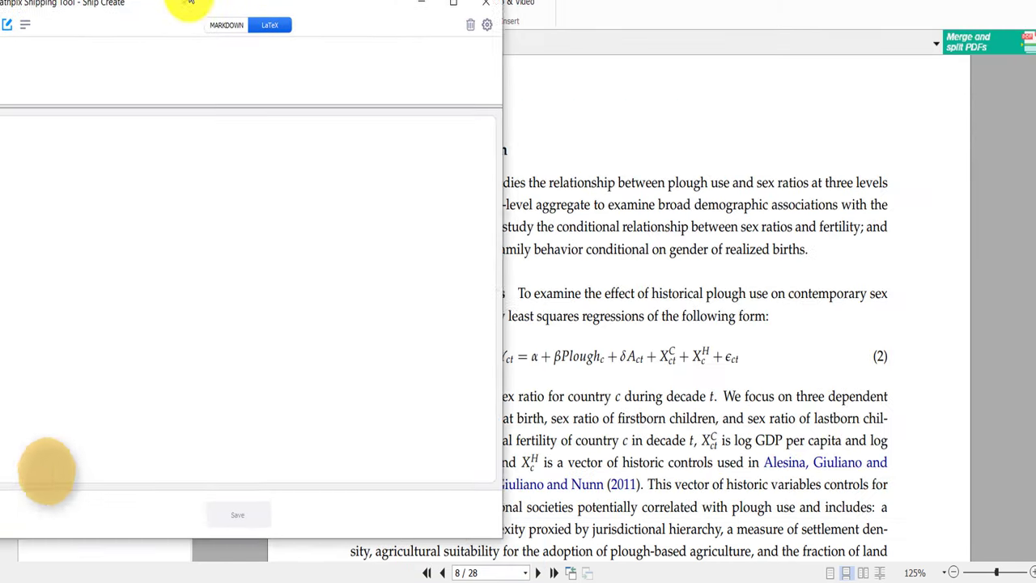
click(671, 370)
scroll(671, 370, down, 5)
scroll(663, 318, up, 3)
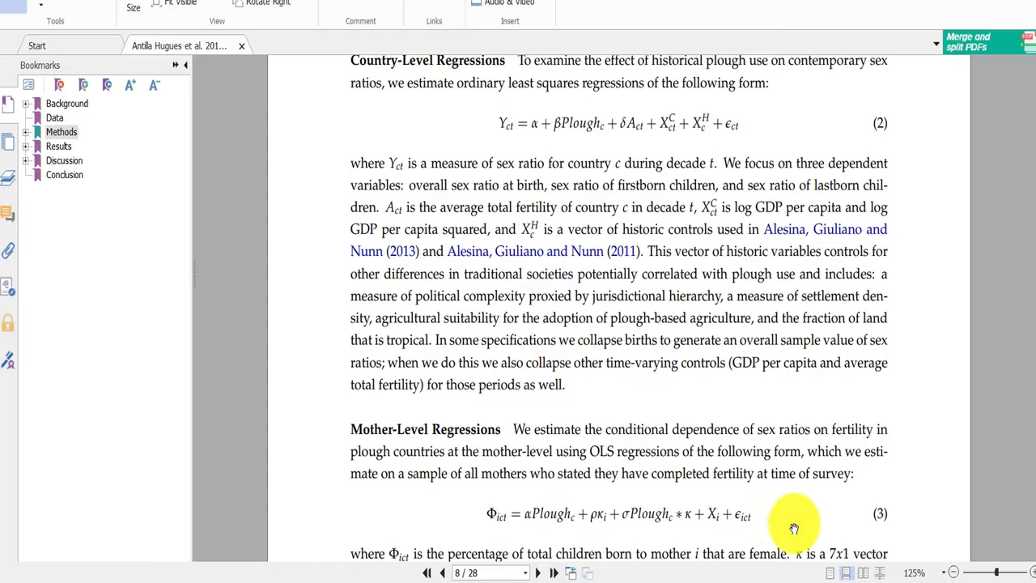
scroll(667, 134, up, 2)
scroll(667, 133, up, 2)
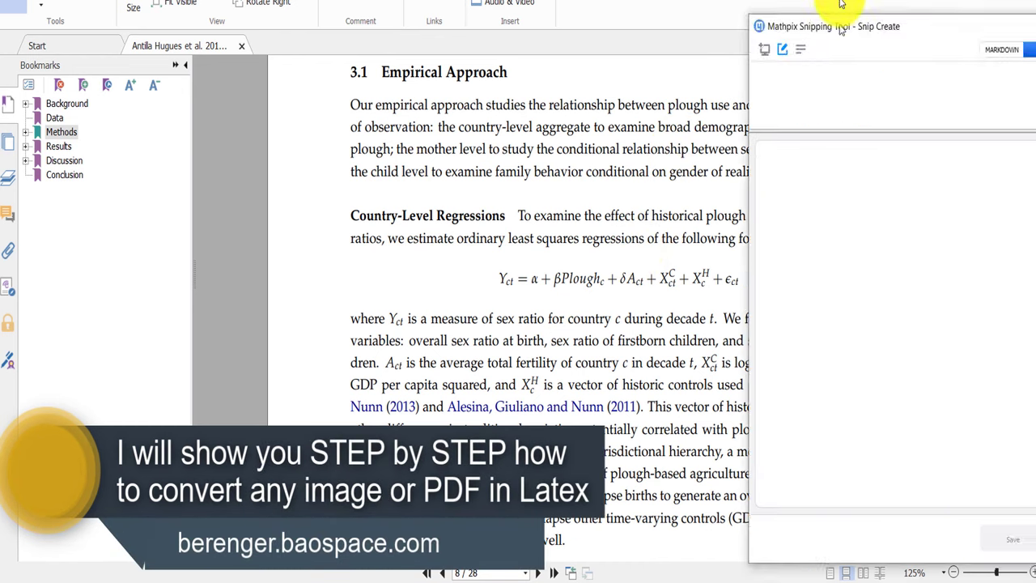
drag(897, 8, 796, 2)
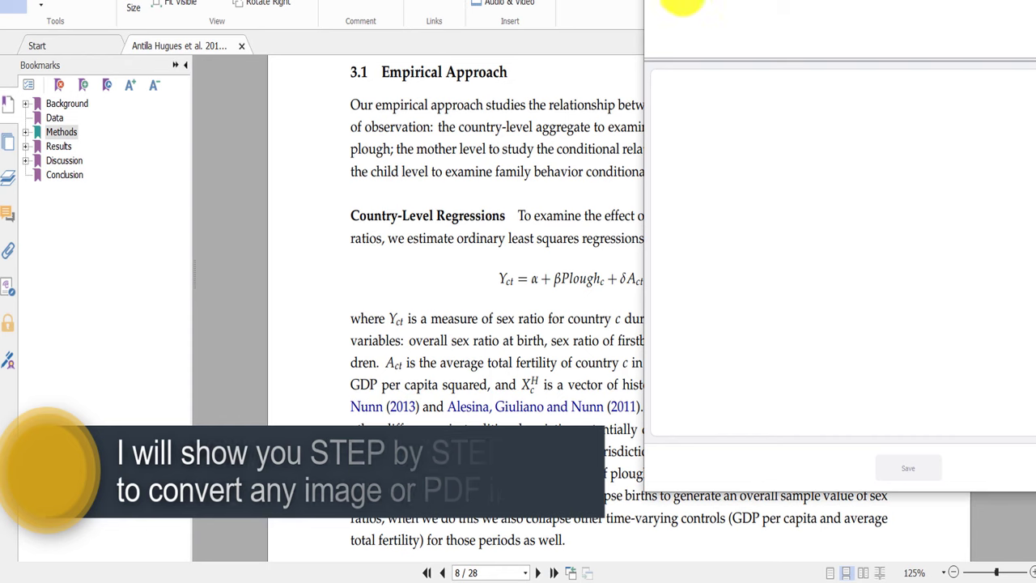
click(657, 2)
drag(302, 61, 913, 546)
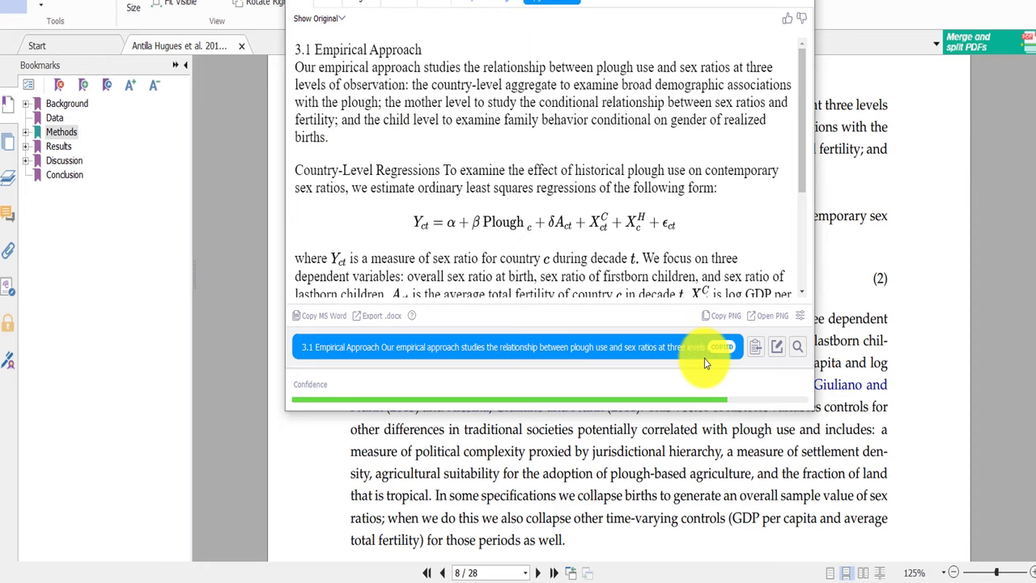
- Examine the LaTeX code recognized from the snip in the snip editor, and return to the result view
click(775, 348)
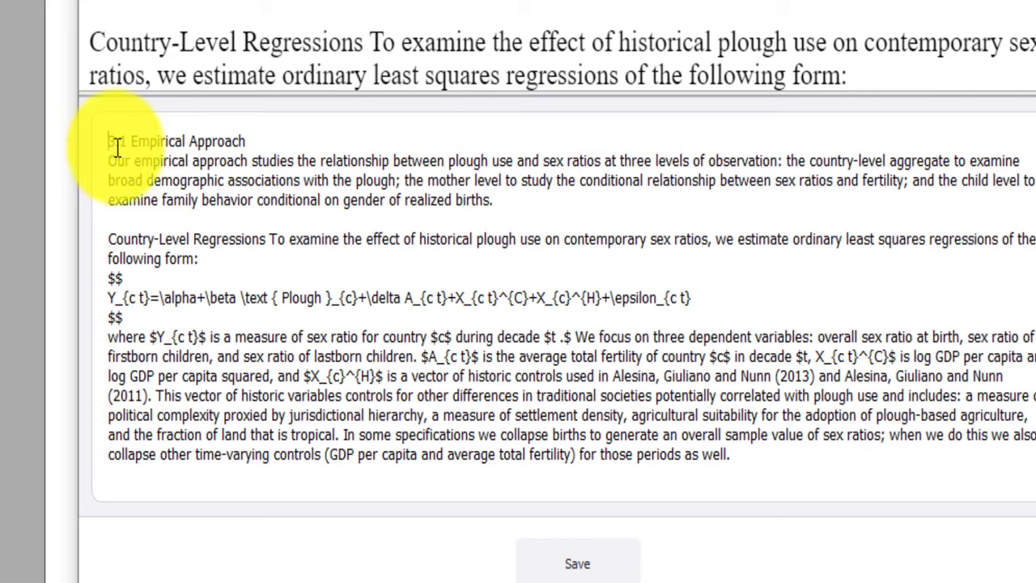
drag(117, 147, 944, 486)
key(Escape)
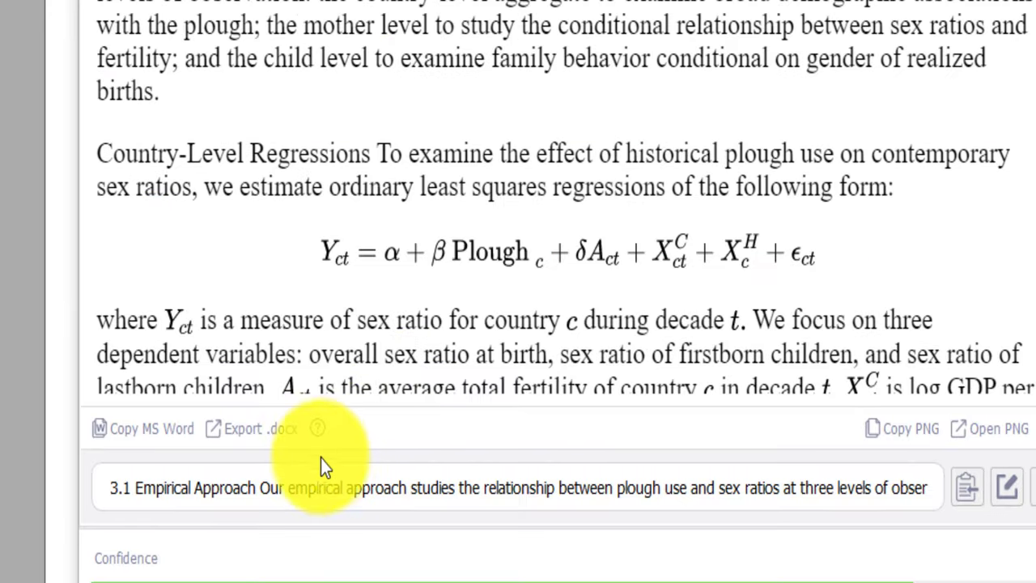
- Export the snip as a .docx file, check its text and editable equation in Word, and minimize the document
click(258, 434)
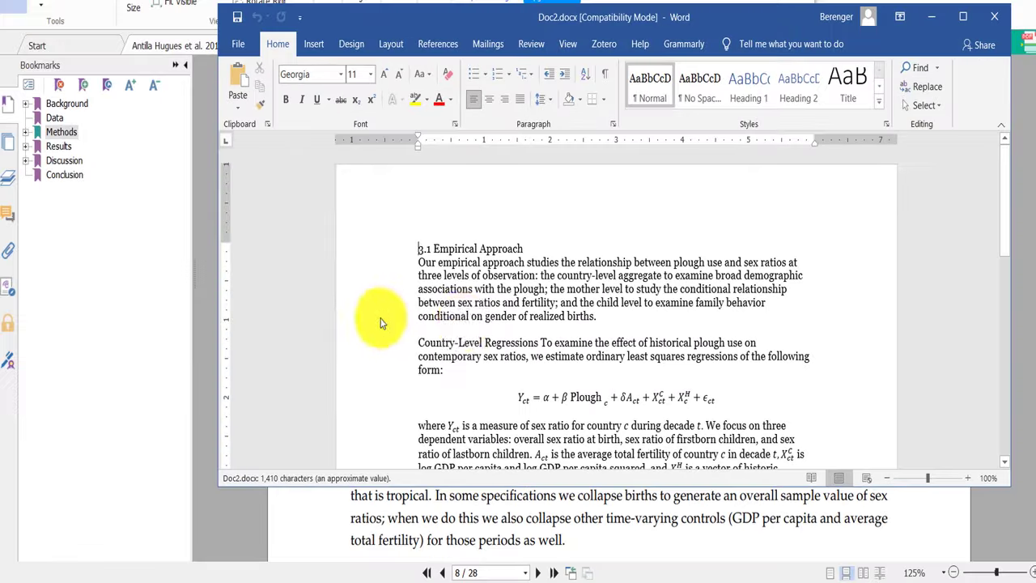
scroll(566, 340, down, 7)
scroll(601, 359, up, 6)
drag(729, 364, 620, 362)
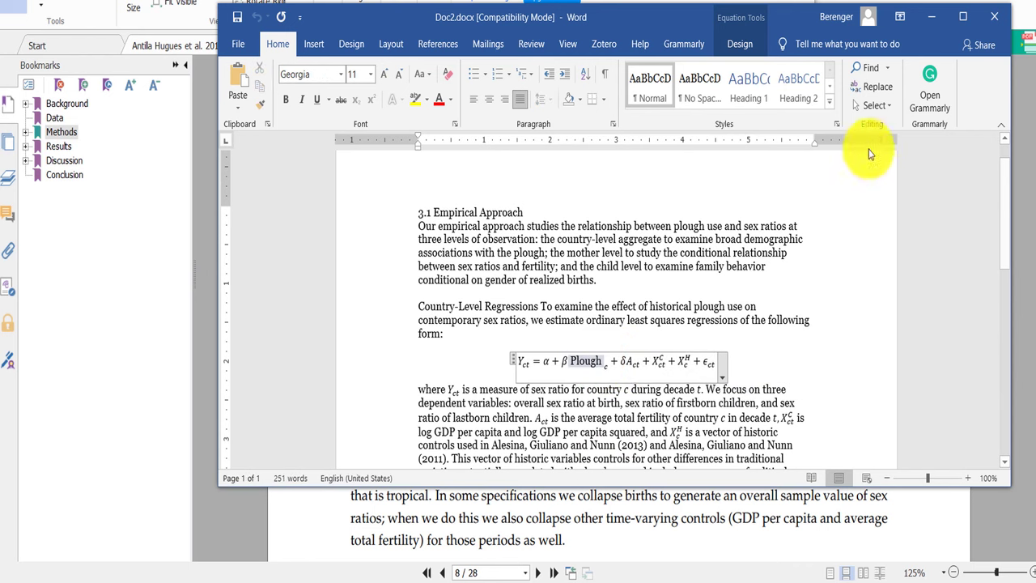
click(927, 17)
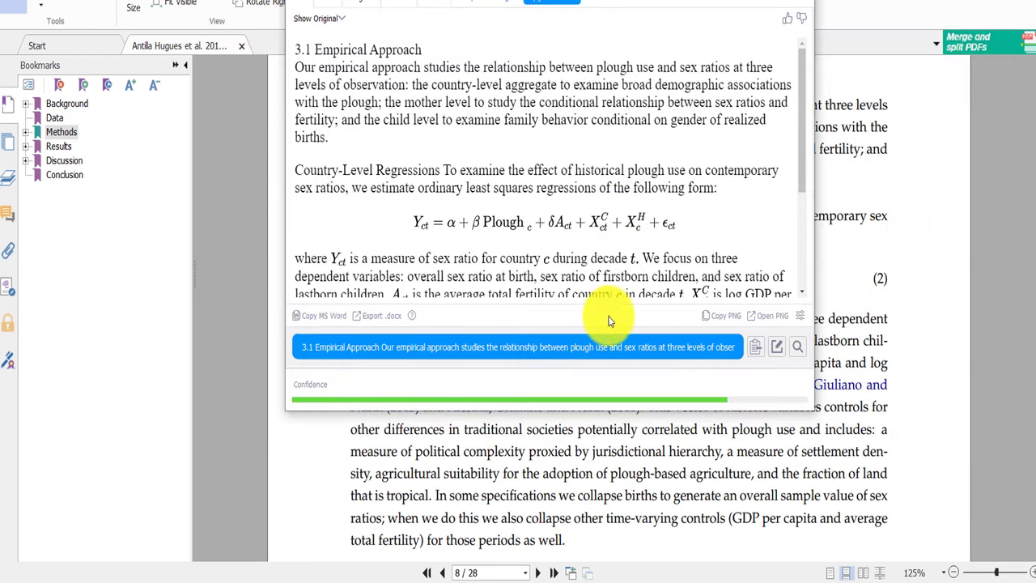
- Open the snip's recognized LaTeX code for editing and copy all of it
click(779, 350)
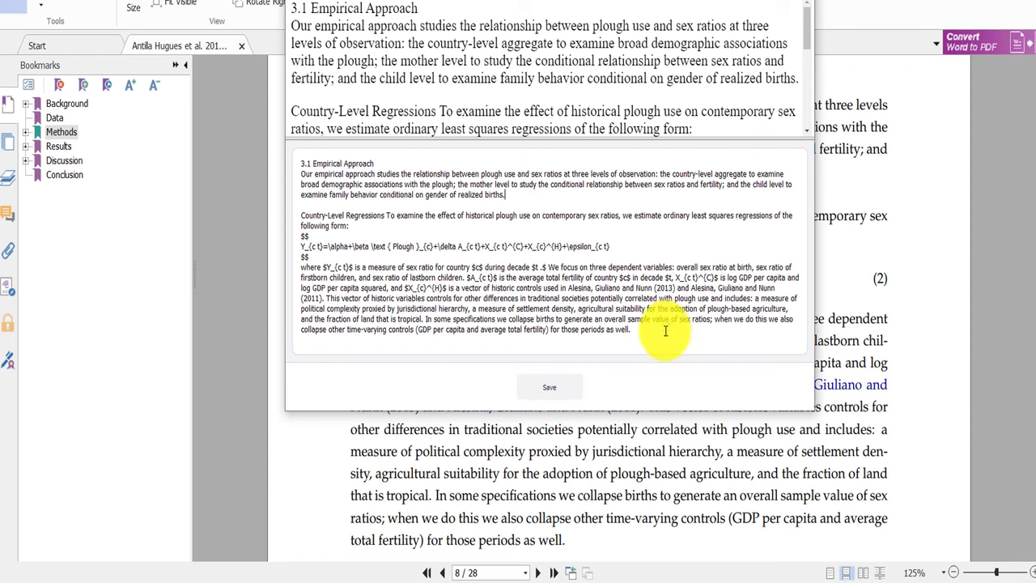
drag(671, 330, 340, 181)
right_click(335, 182)
click(364, 226)
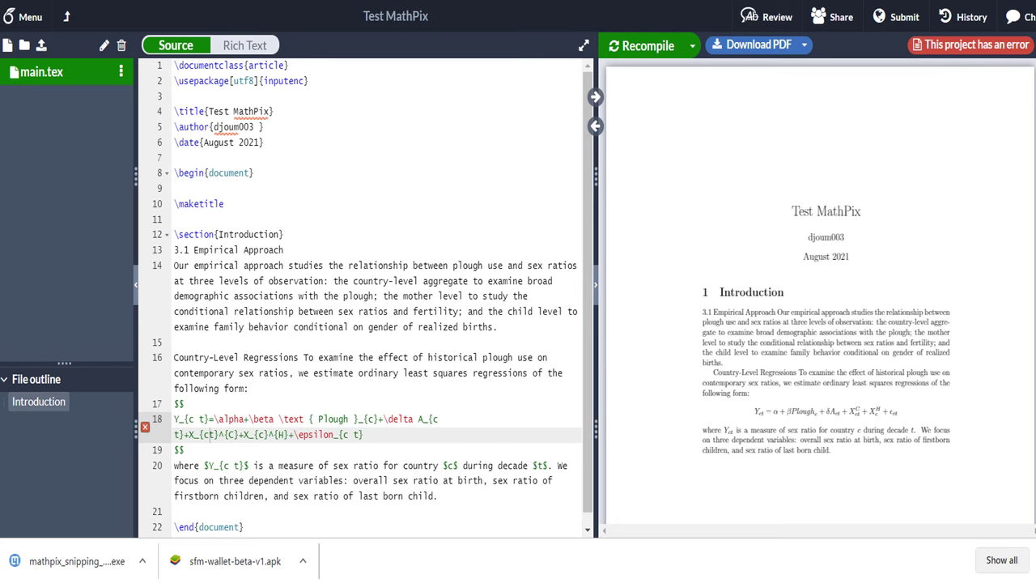
- In Overleaf, replace the Introduction section's body in main.tex with the copied LaTeX code, recompile, and check the output
click(377, 314)
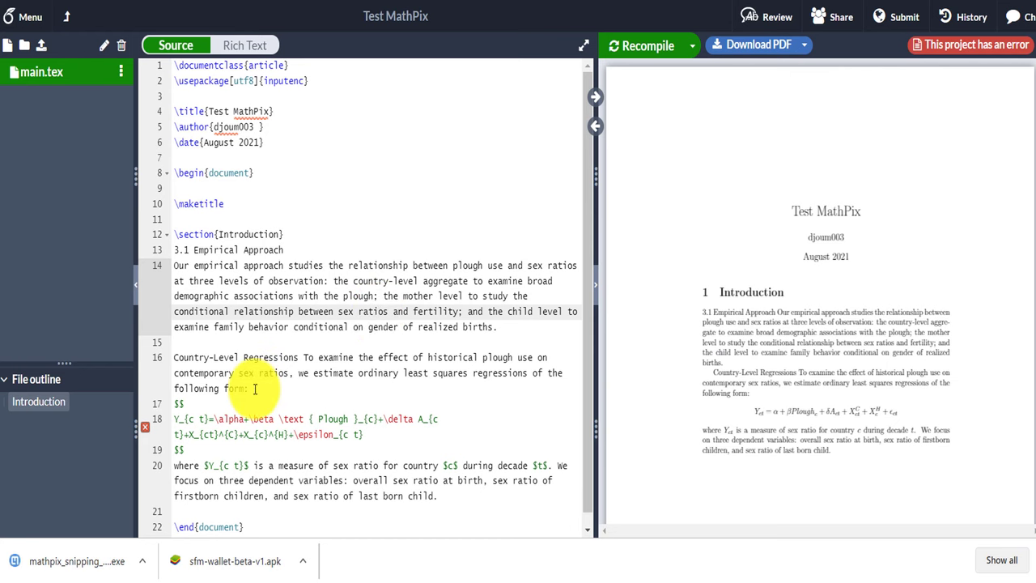
drag(173, 250, 429, 496)
key(ctrl+v)
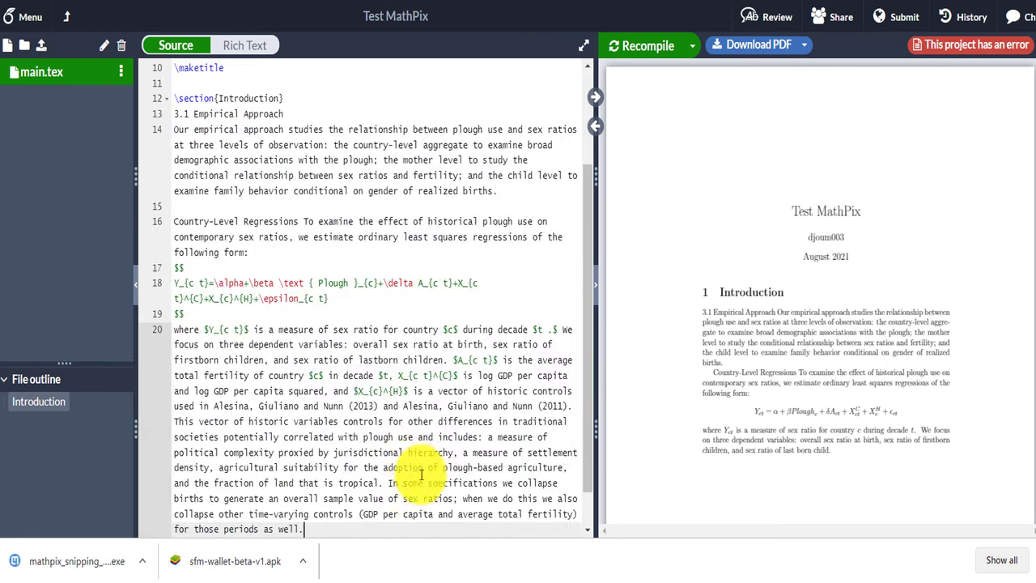
click(645, 48)
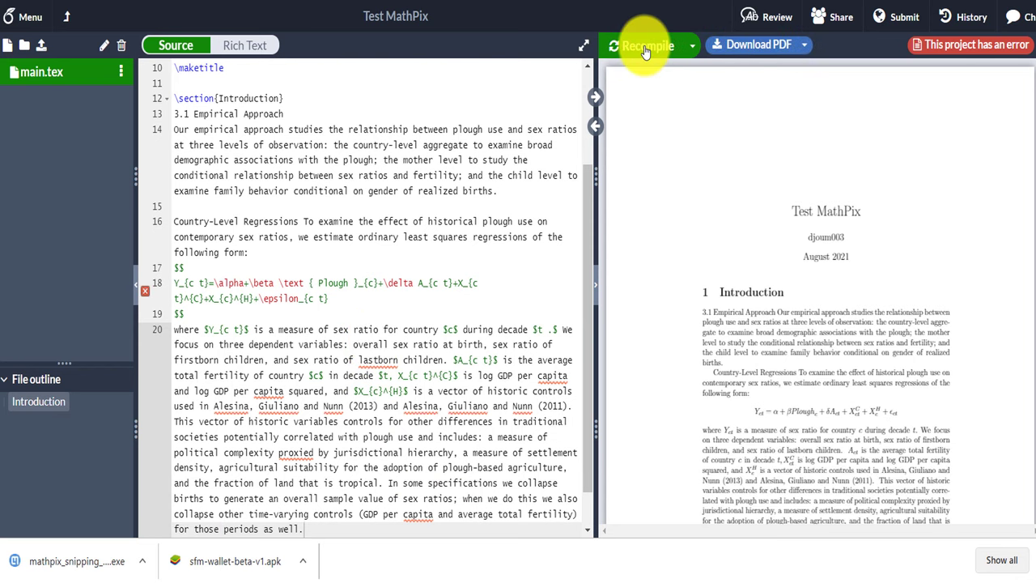
scroll(865, 259, down, 3)
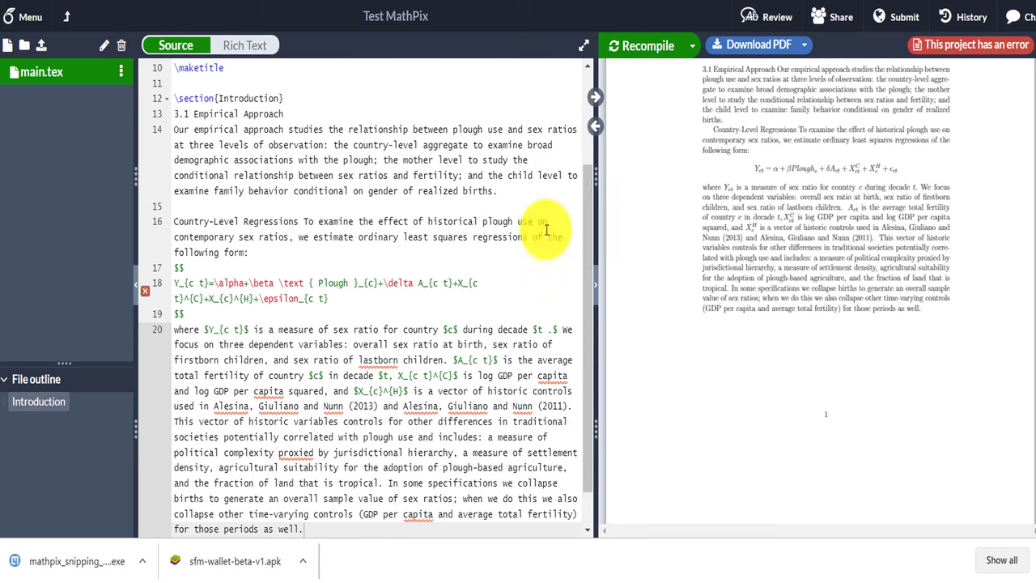
drag(298, 344, 393, 421)
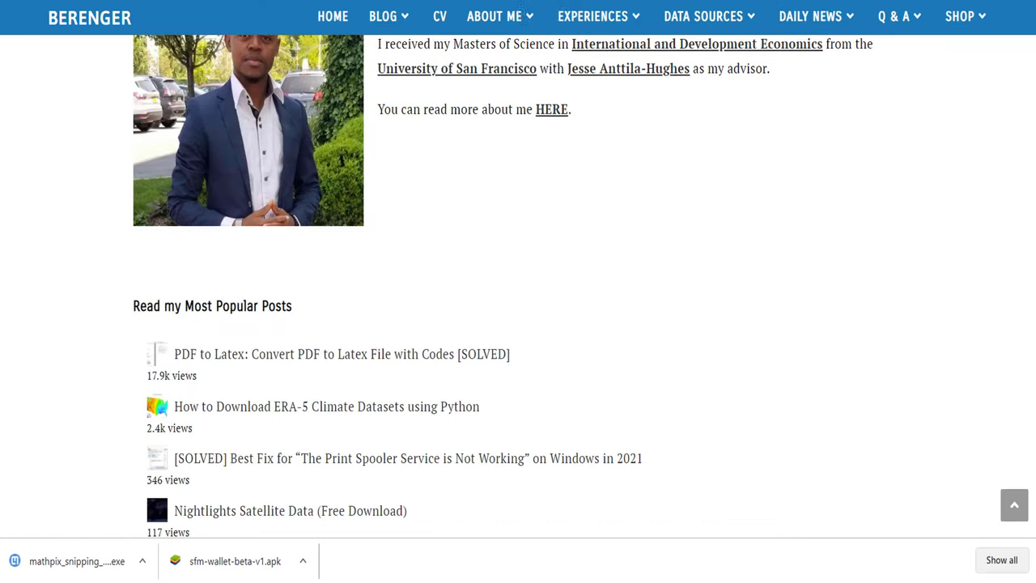
- Browse the blog's home page and open the popular post "PDF to Latex: Convert PDF to Latex File with Codes [SOLVED]"
scroll(685, 245, up, 5)
scroll(694, 259, up, 2)
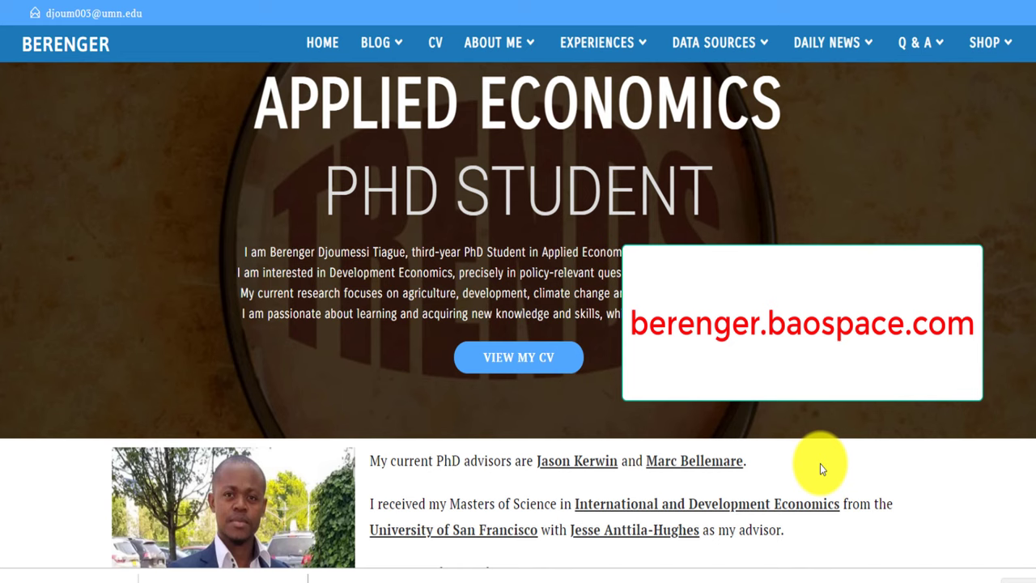
scroll(821, 464, down, 10)
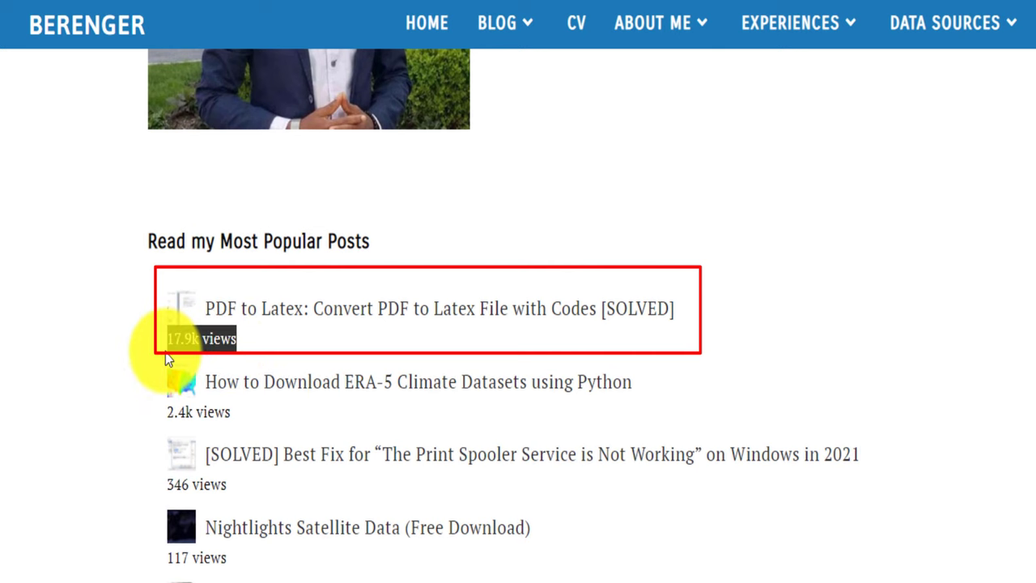
click(372, 312)
drag(46, 226, 182, 217)
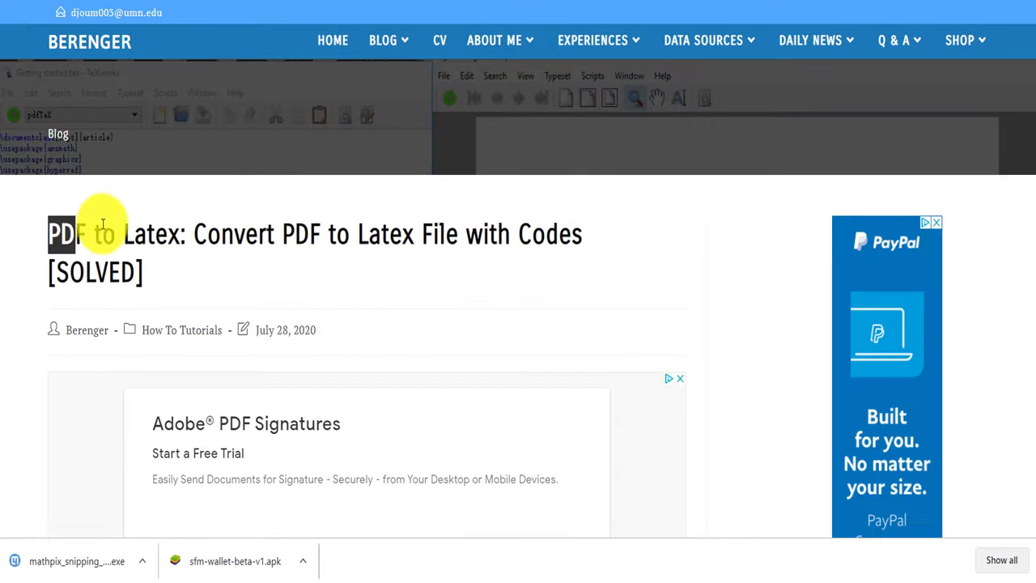
- Read the post's InftyReader method, covering the required downloads, the image PDF export trick and the trial version's page limits
scroll(696, 279, down, 3)
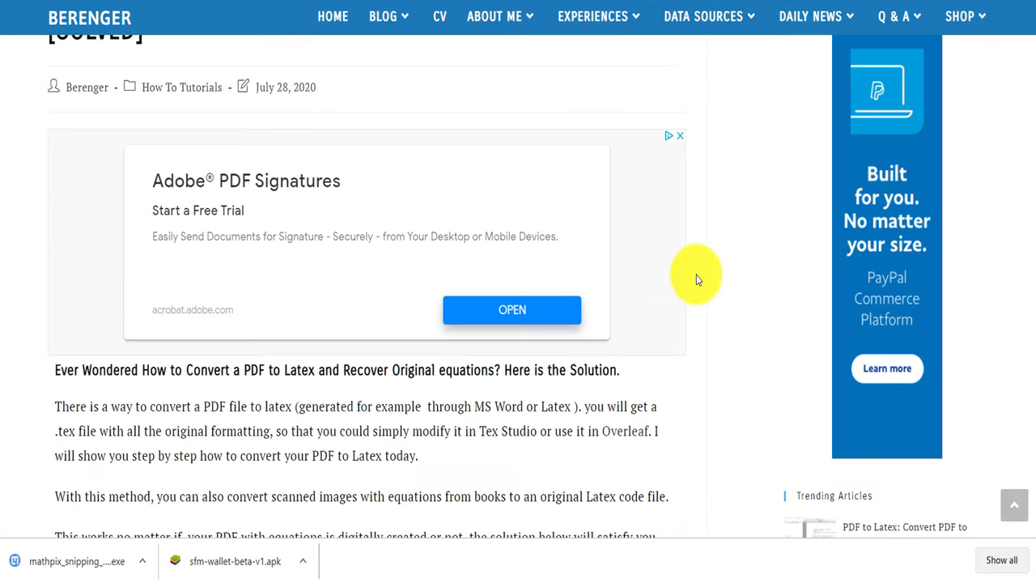
scroll(697, 280, down, 8)
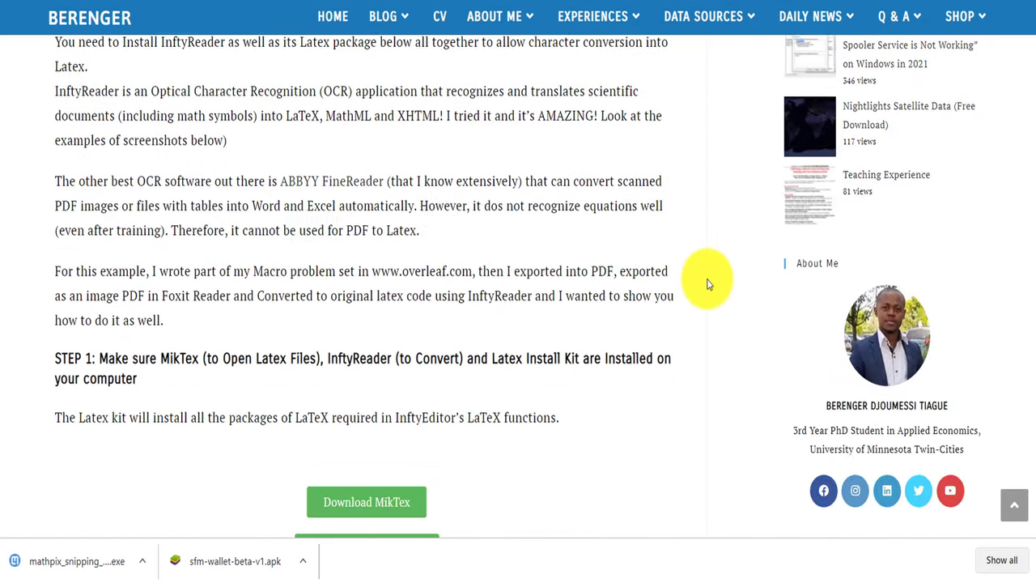
scroll(707, 283, down, 3)
scroll(696, 308, up, 2)
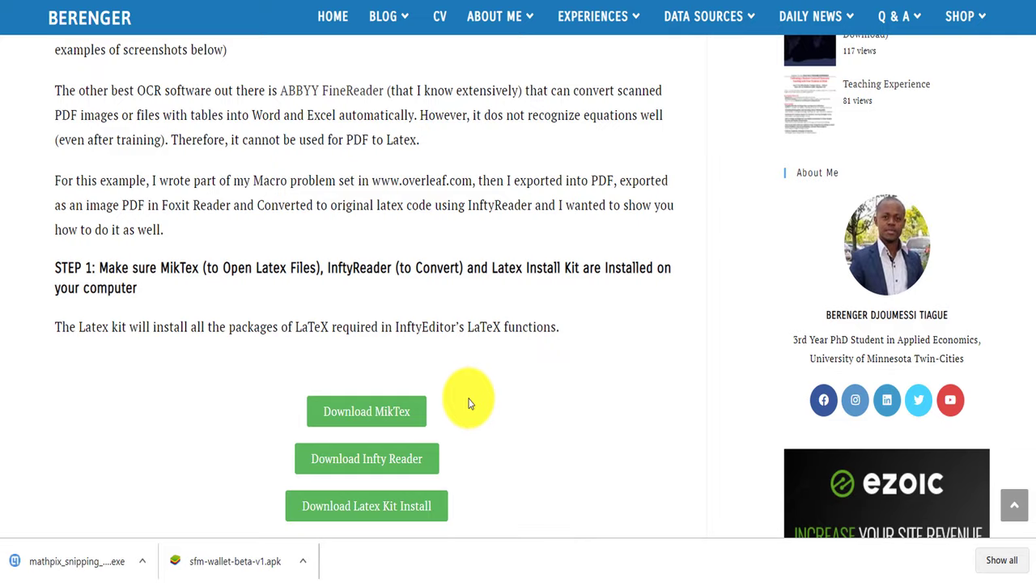
scroll(468, 403, down, 2)
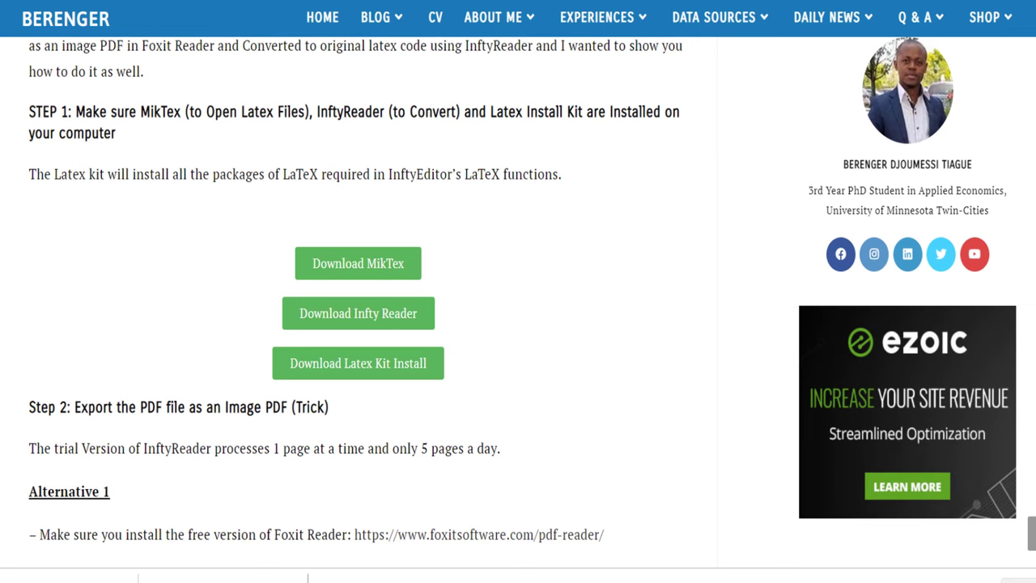
scroll(356, 308, down, 5)
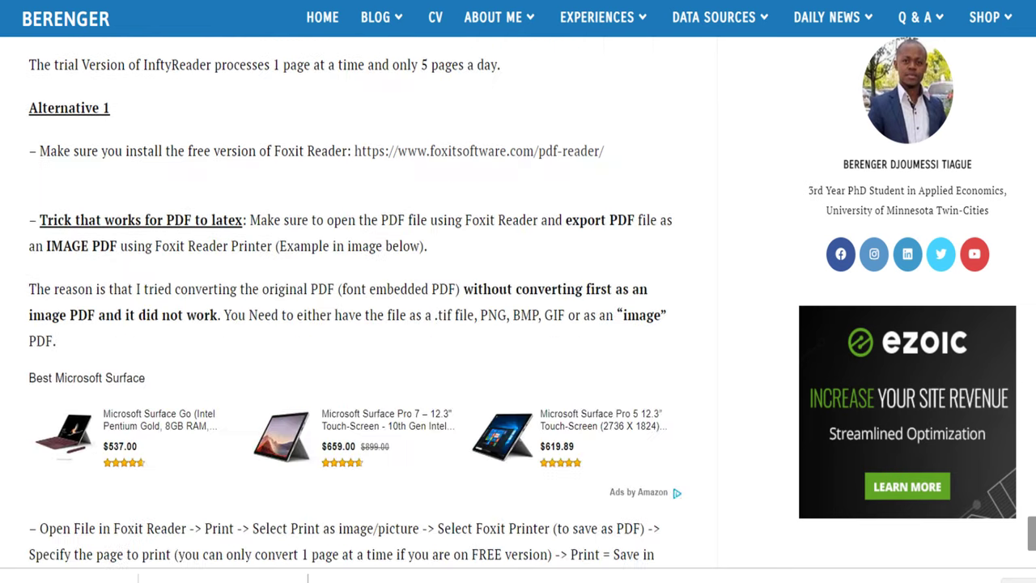
scroll(356, 308, up, 3)
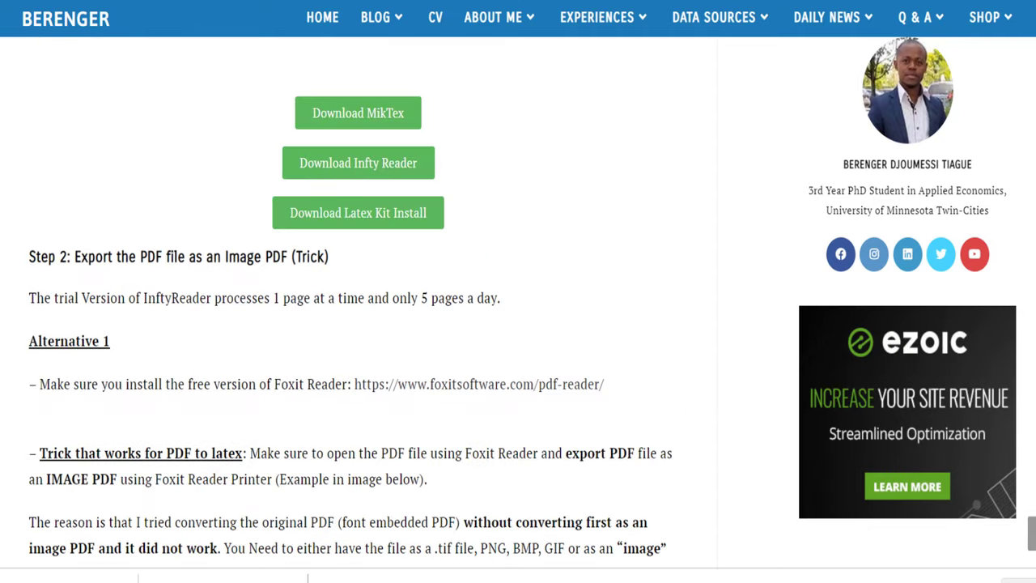
scroll(356, 308, down, 3)
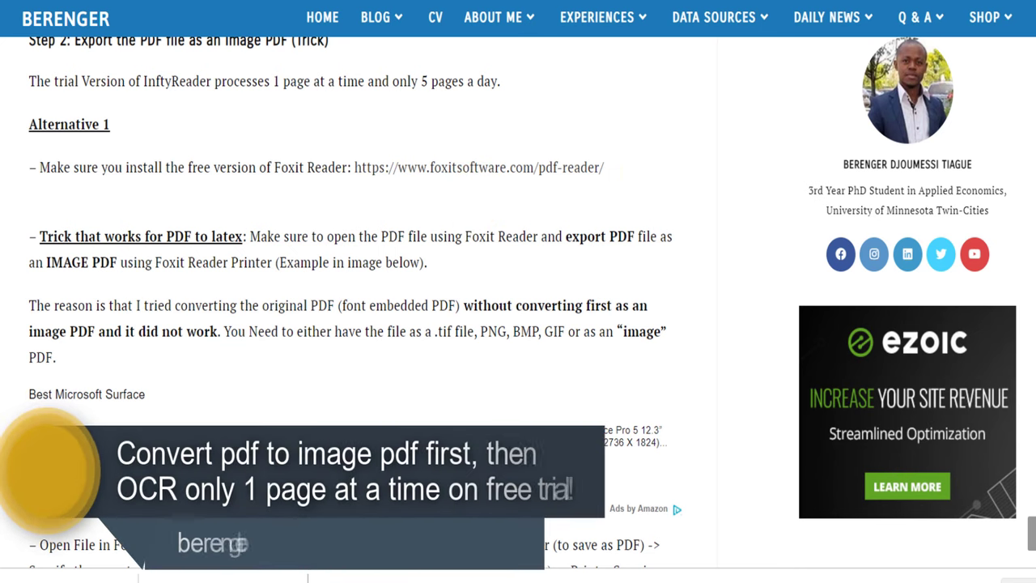
scroll(356, 303, up, 2)
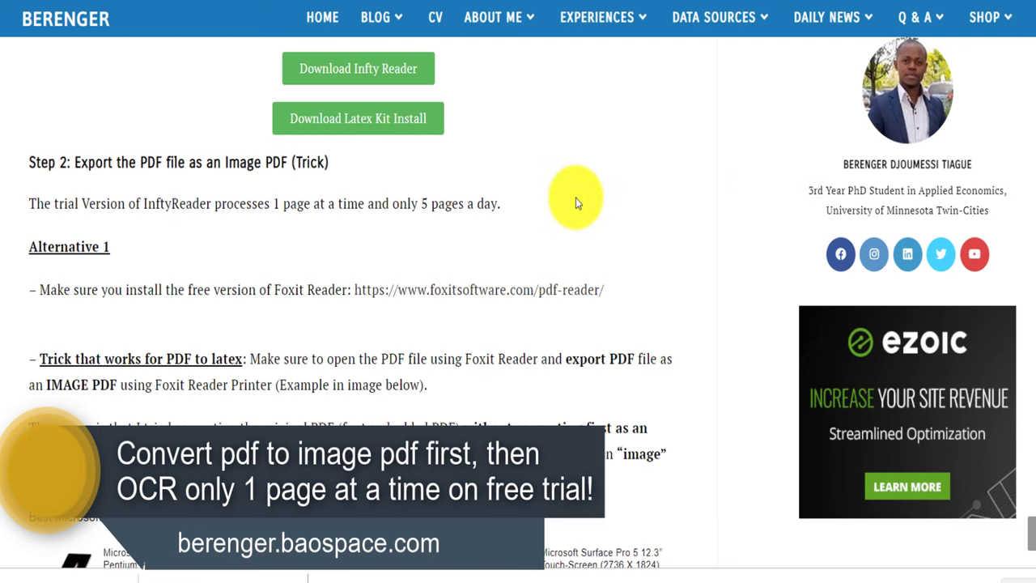
drag(276, 205, 543, 201)
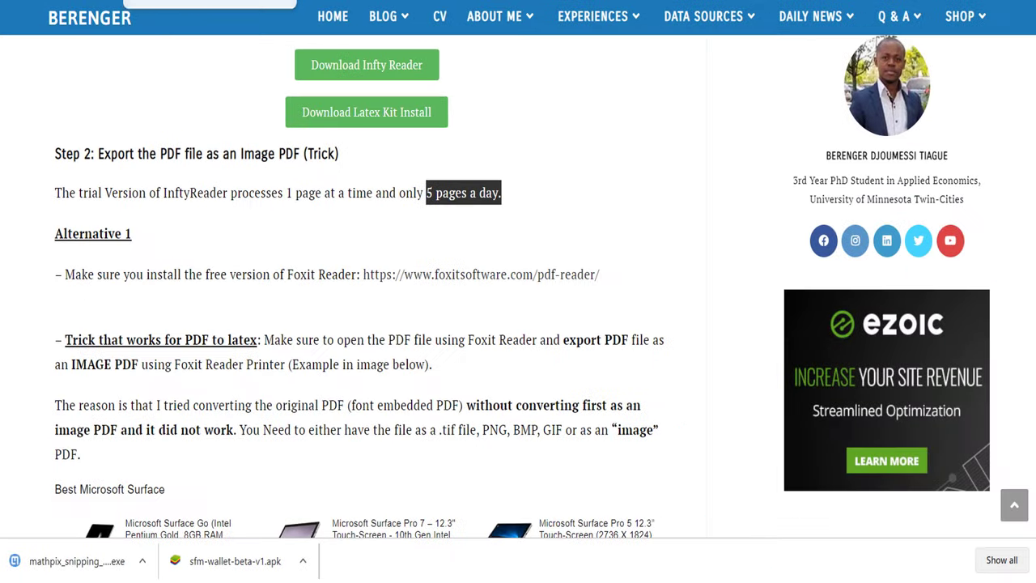
- Switch to the "pdf to latex" email in Gmail and highlight its mention of MathPix
click(188, 4)
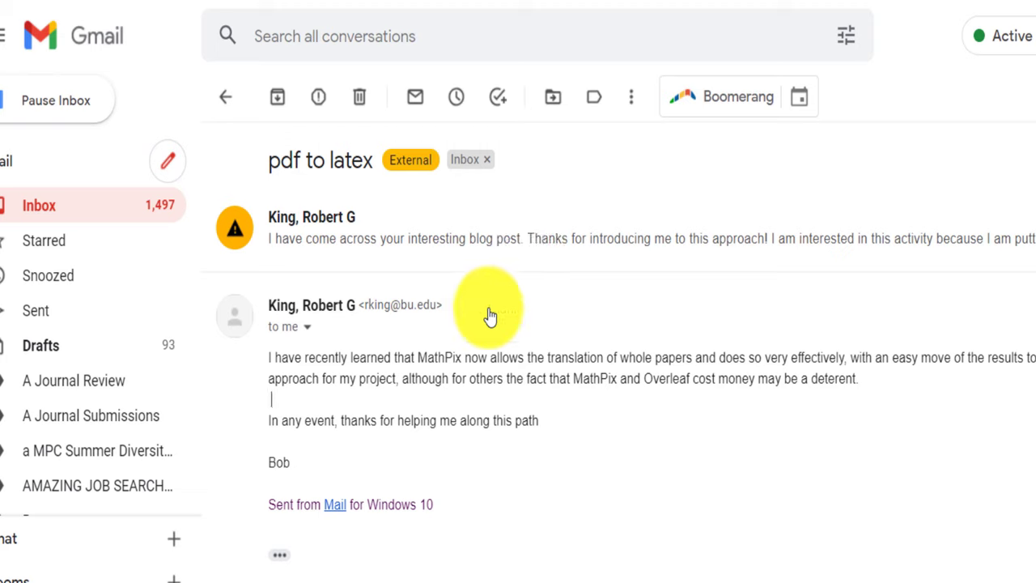
drag(415, 359, 452, 361)
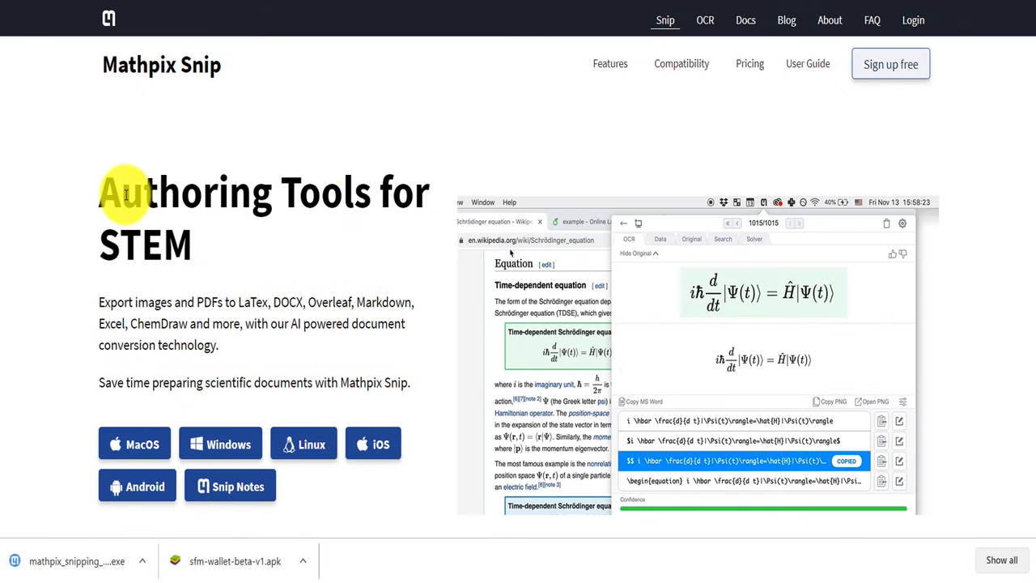
- Review the supported export formats and the platform download options on the Mathpix Snip web page
drag(103, 298, 218, 301)
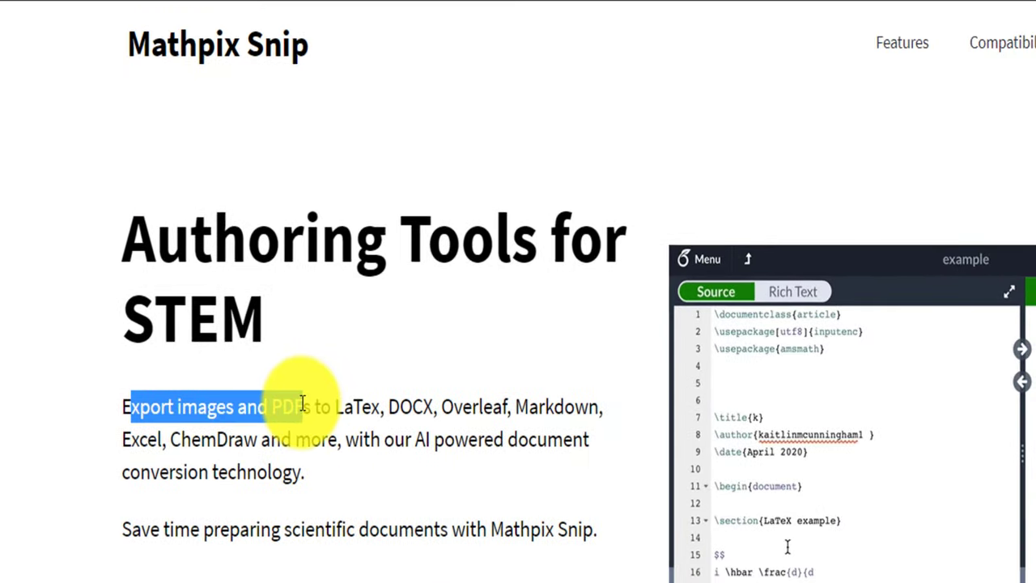
drag(302, 403, 256, 441)
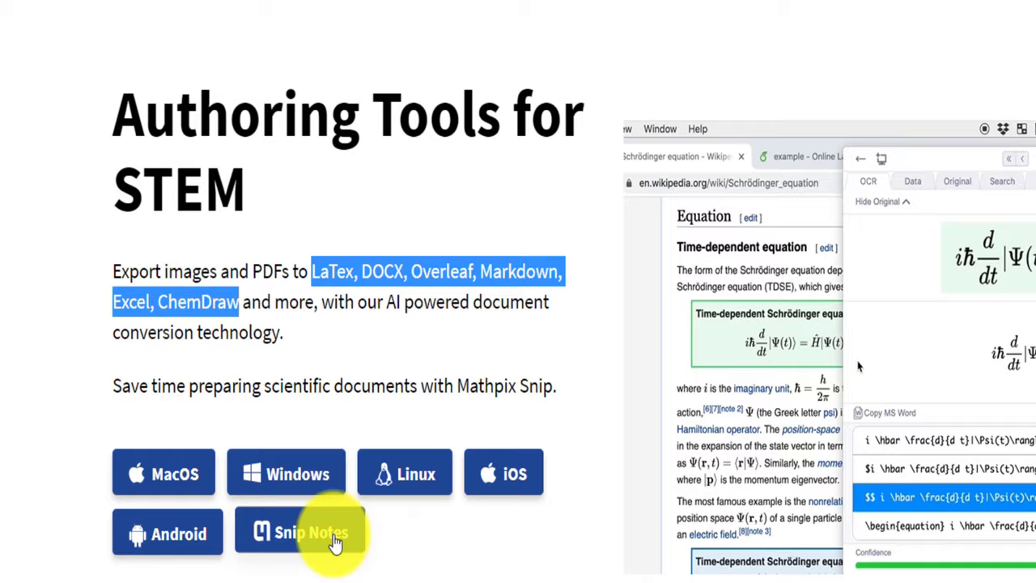
scroll(336, 544, down, 5)
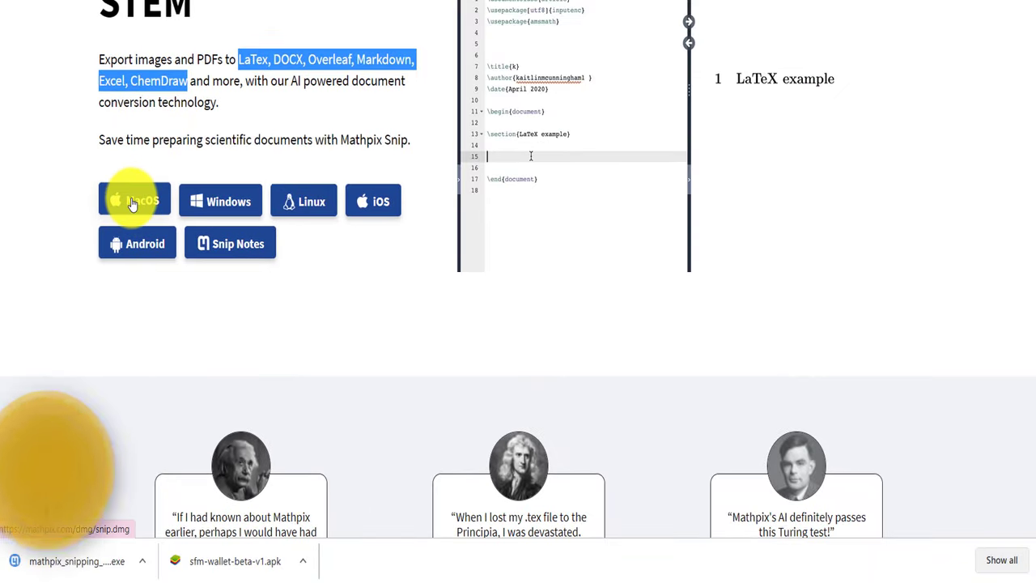
- Download the Windows version of Mathpix Snip and bring up the file options for the downloaded installer
click(229, 202)
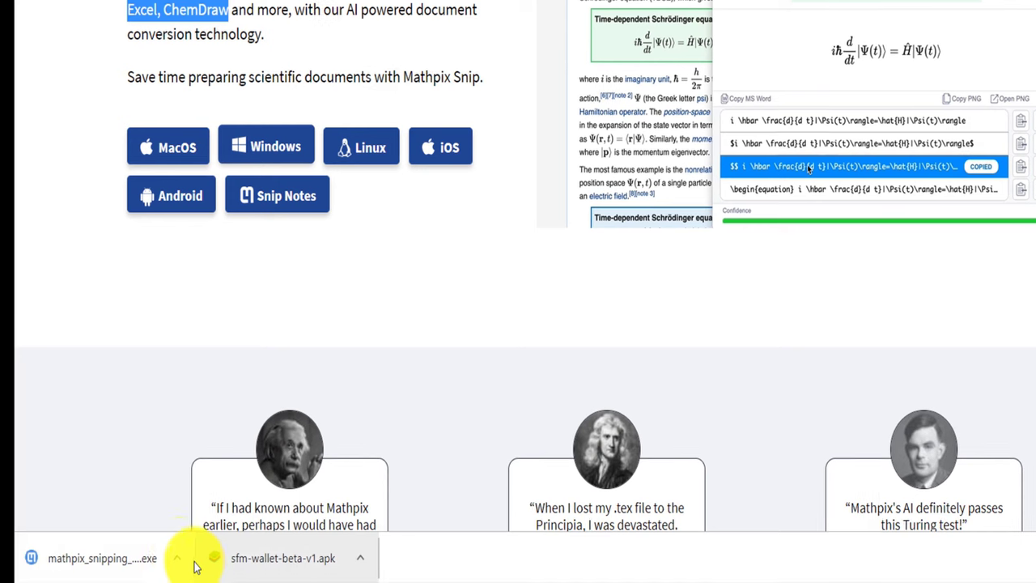
click(177, 558)
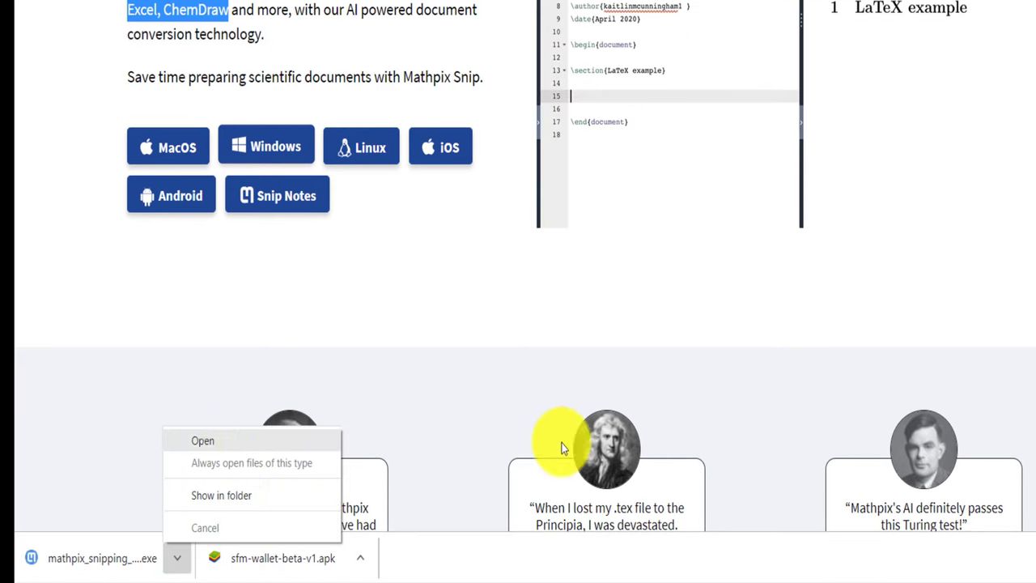
click(718, 429)
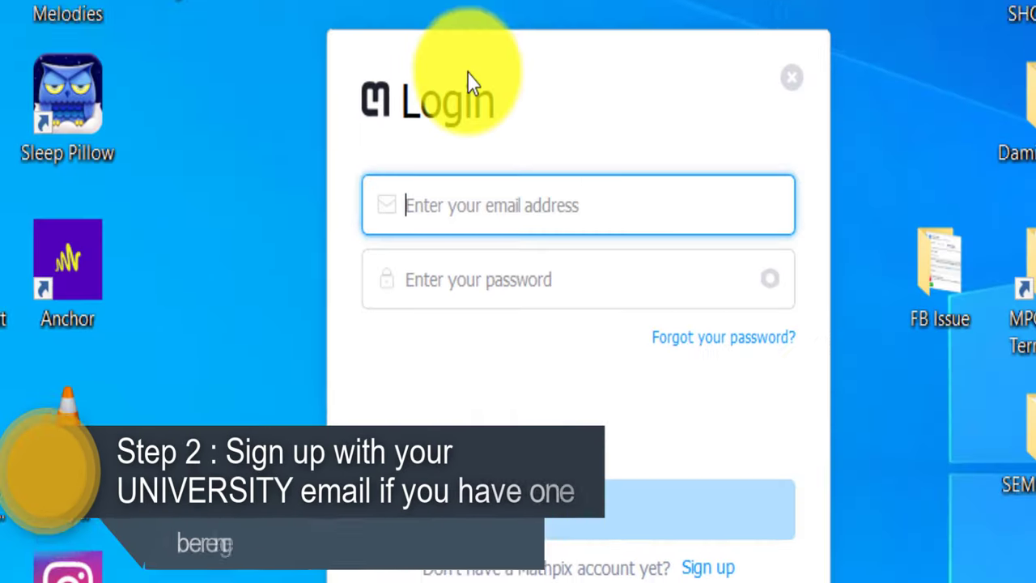
- Reposition the Mathpix Login window and open the sign-up form for a new account from it
drag(468, 71, 441, 16)
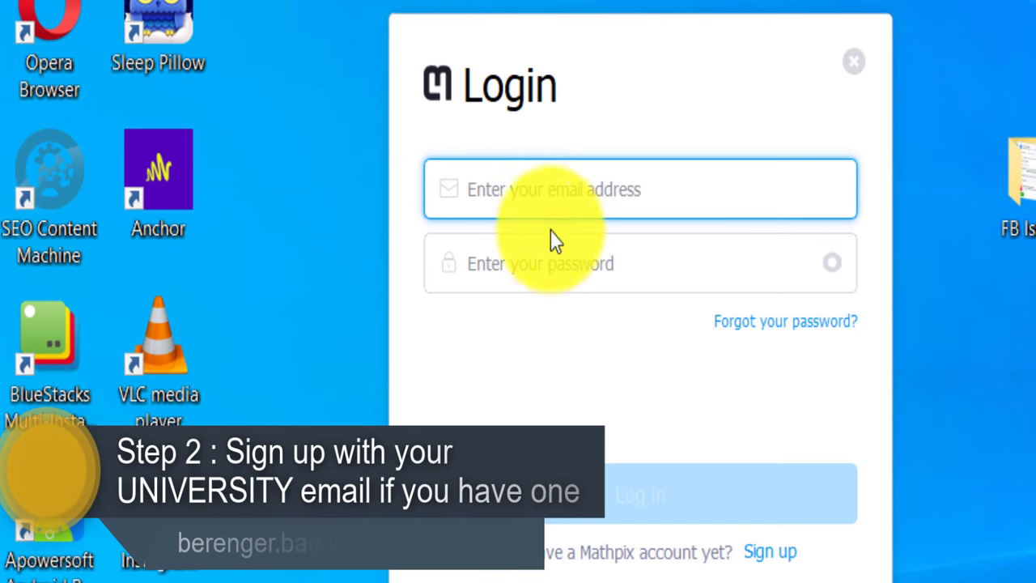
click(546, 261)
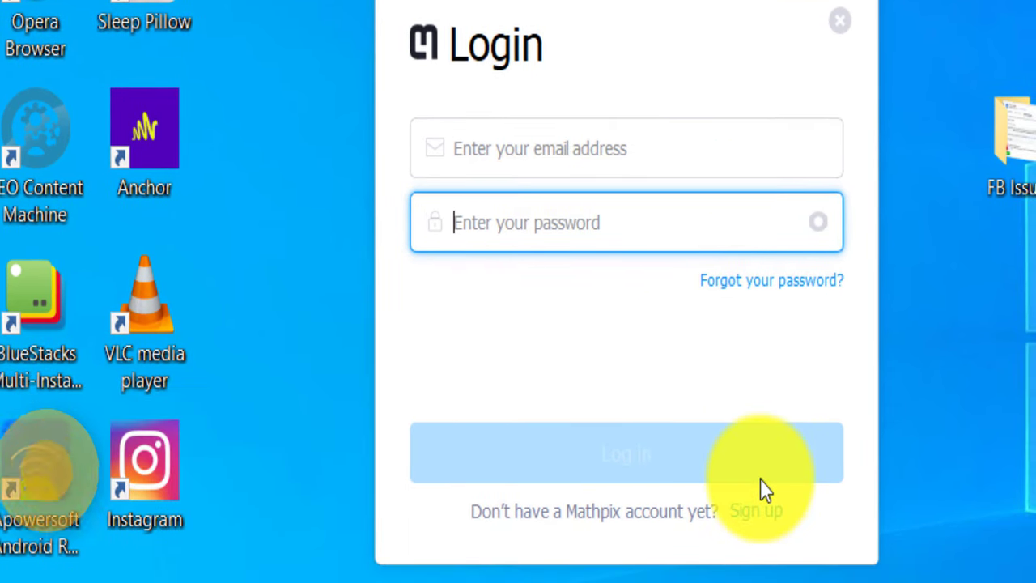
drag(595, 543, 686, 553)
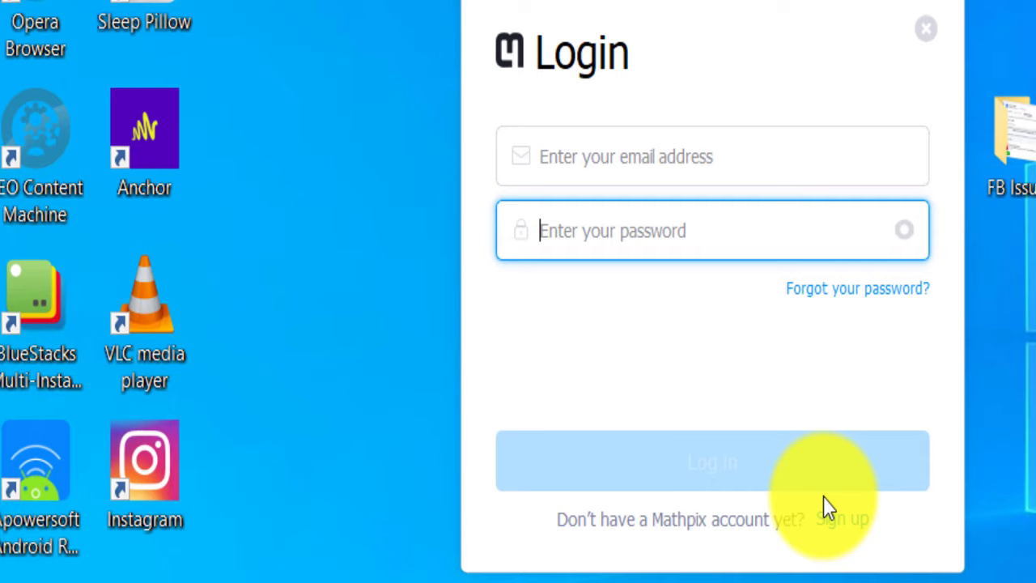
click(838, 522)
click(753, 382)
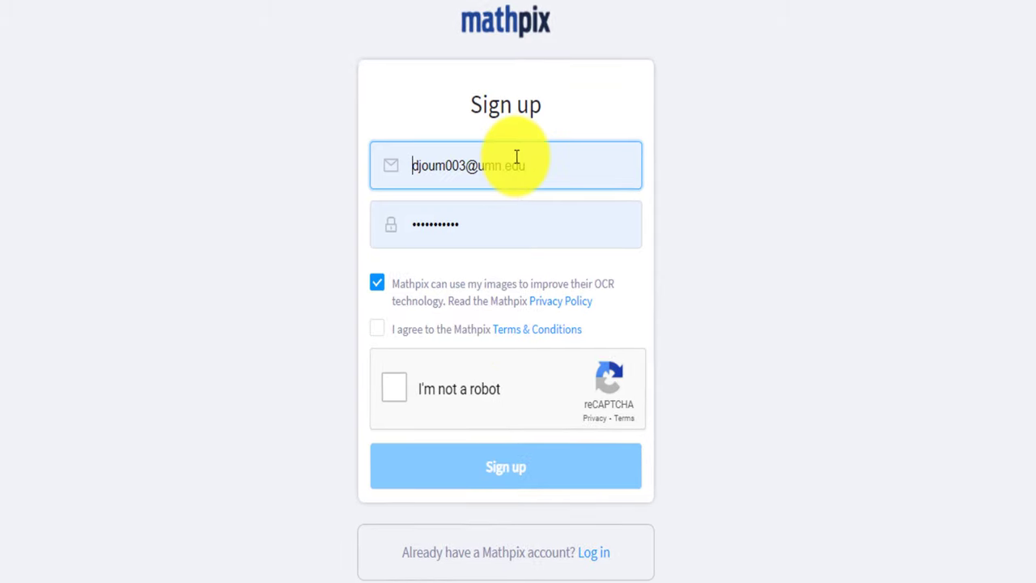
- Agree to the Mathpix Terms & Conditions and open the email address verification message in the Gmail inbox
click(378, 330)
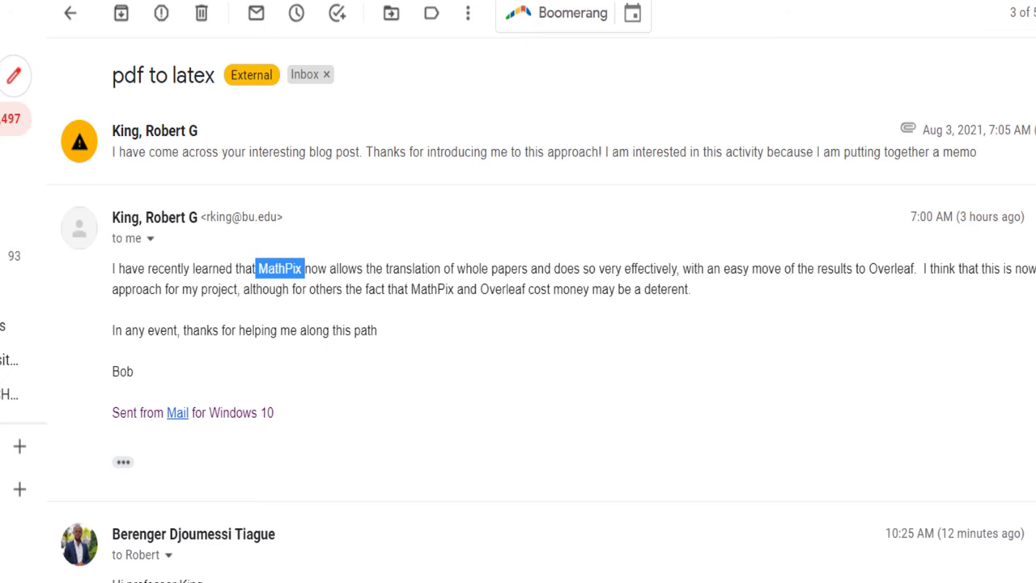
click(63, 24)
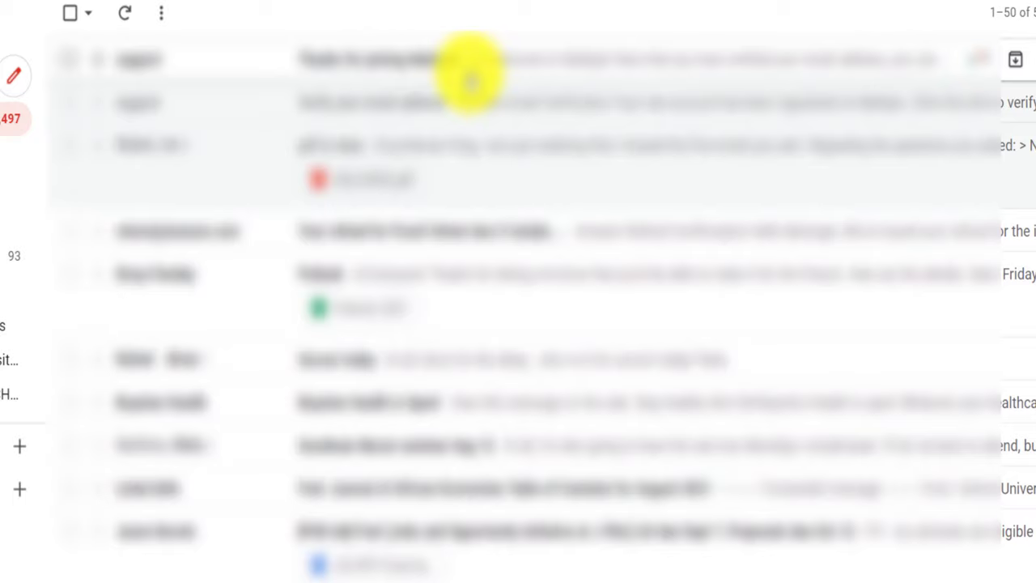
click(468, 101)
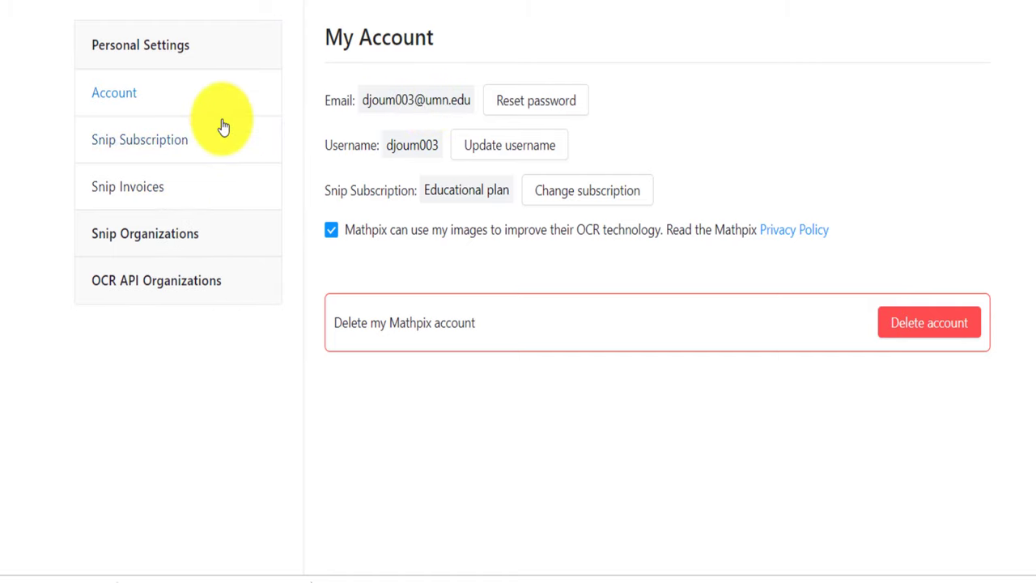
- Open the Snip subscription options from the account page and highlight the Educational plan's name and its monthly snip and PDF page limits
click(620, 195)
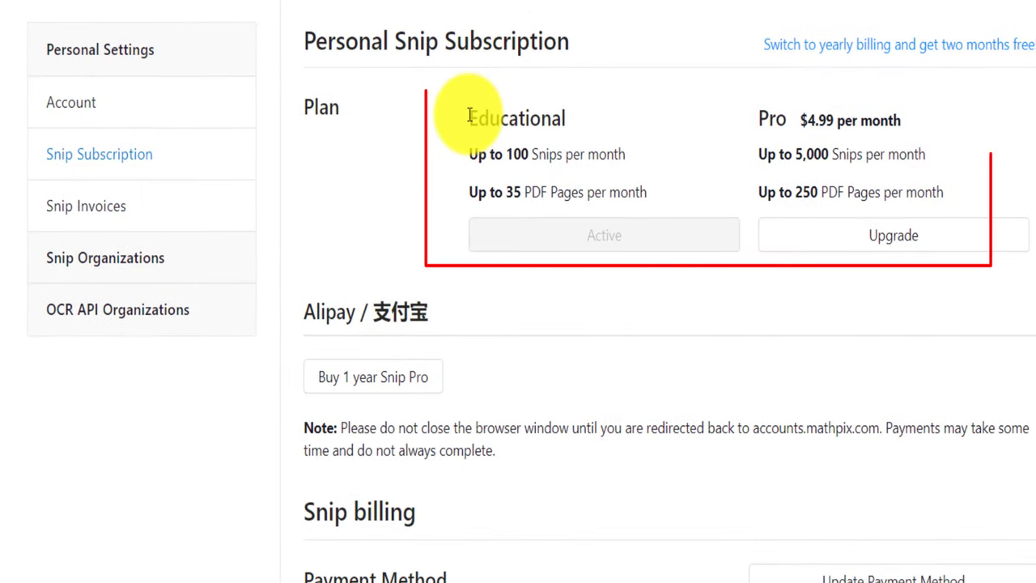
drag(470, 116, 583, 119)
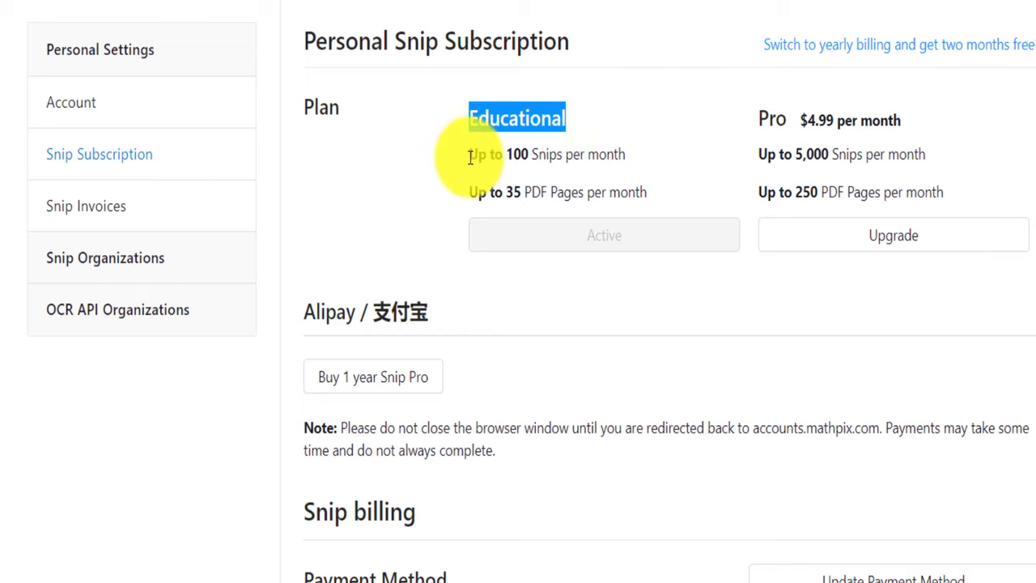
drag(471, 154, 629, 154)
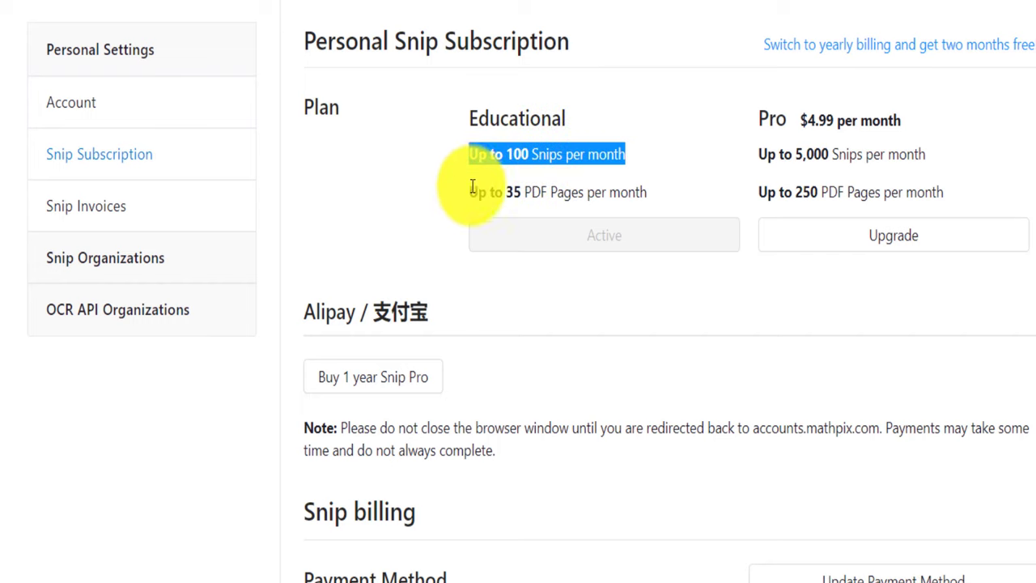
drag(471, 193, 657, 210)
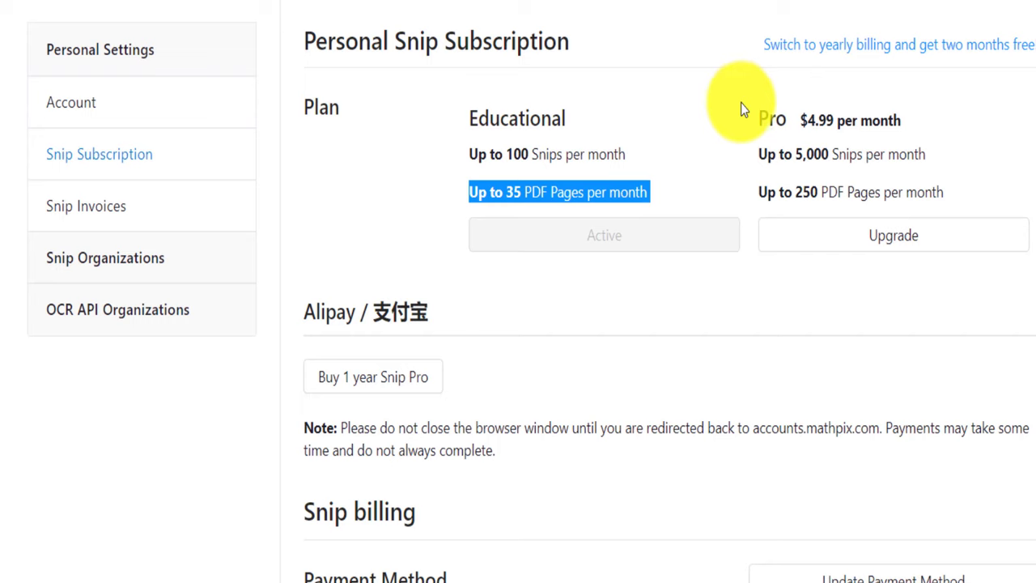
- Examine the Pro plan's monthly price, snip allowance, PDF page allowance and upgrade option
drag(769, 119, 918, 116)
click(918, 118)
drag(797, 120, 836, 121)
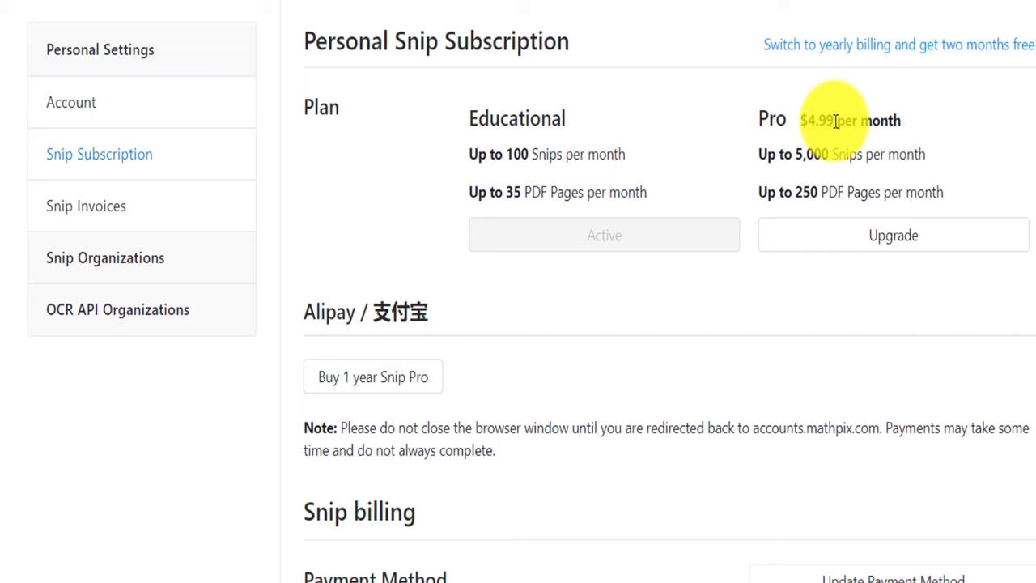
drag(763, 153, 941, 162)
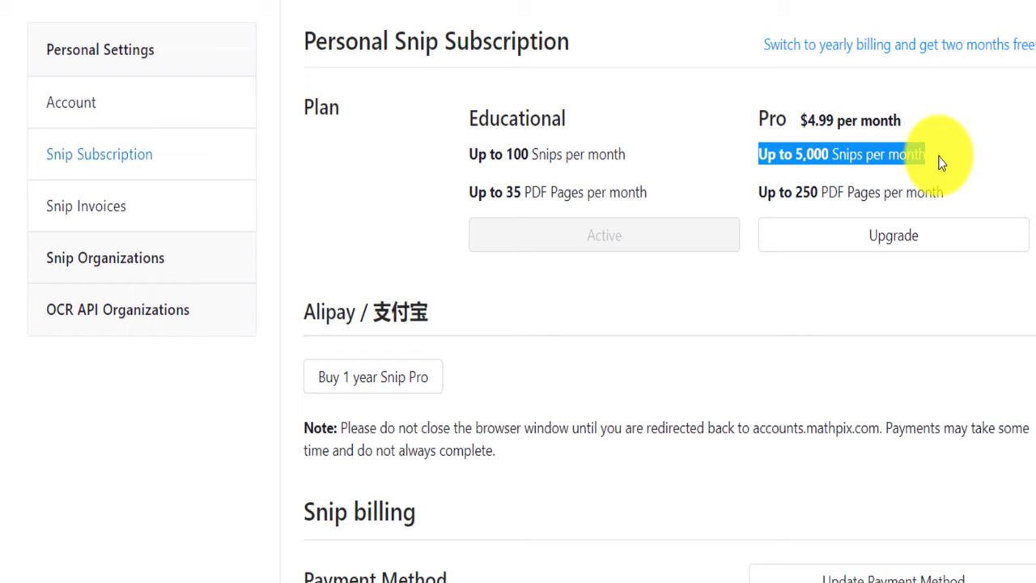
drag(763, 183, 944, 185)
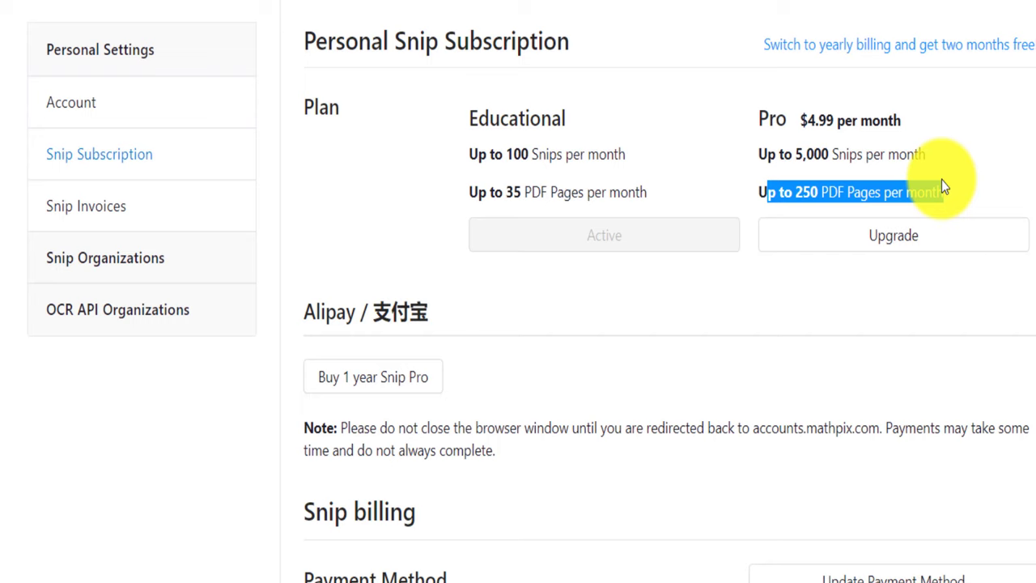
click(904, 240)
- Review the Usage section of the subscription page, highlighting the Snip and PDF Pages counters
scroll(976, 225, down, 4)
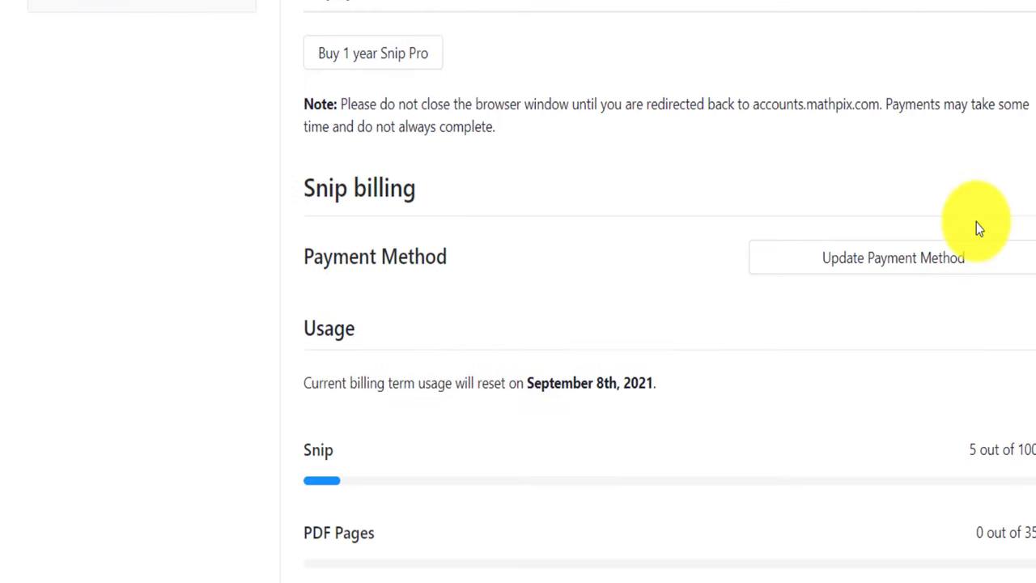
scroll(388, 254, down, 3)
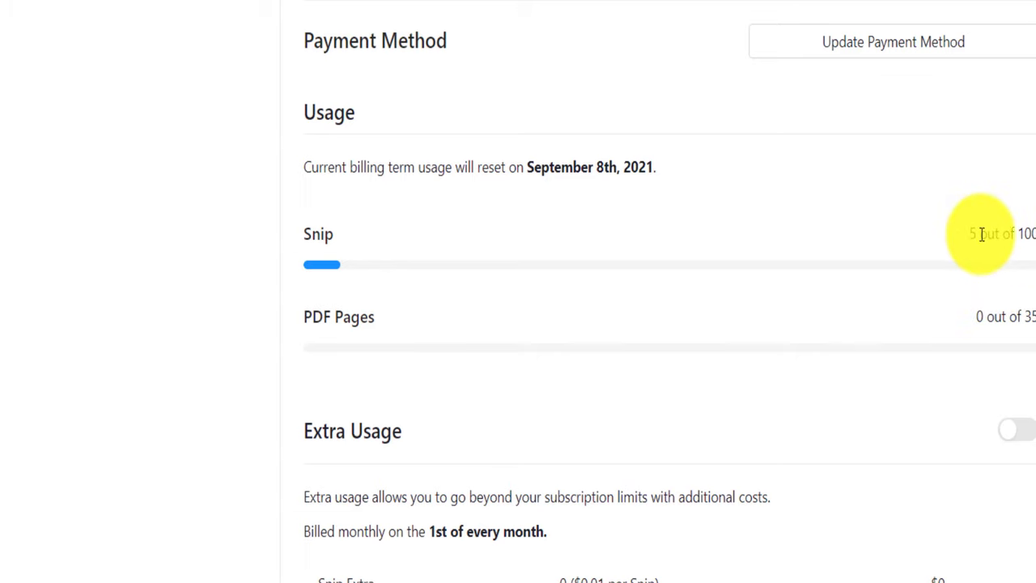
drag(970, 234, 1033, 235)
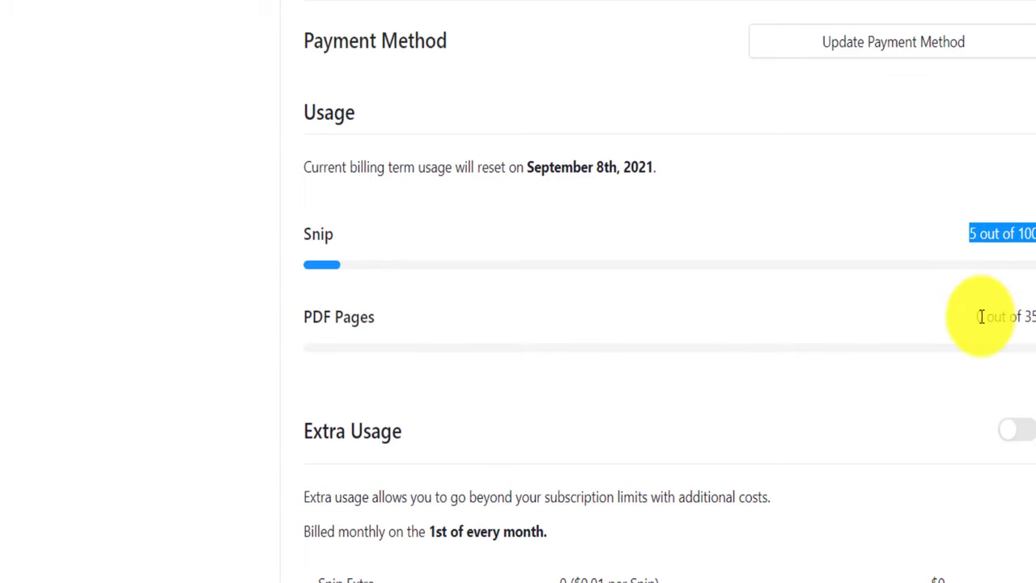
drag(980, 317, 1023, 317)
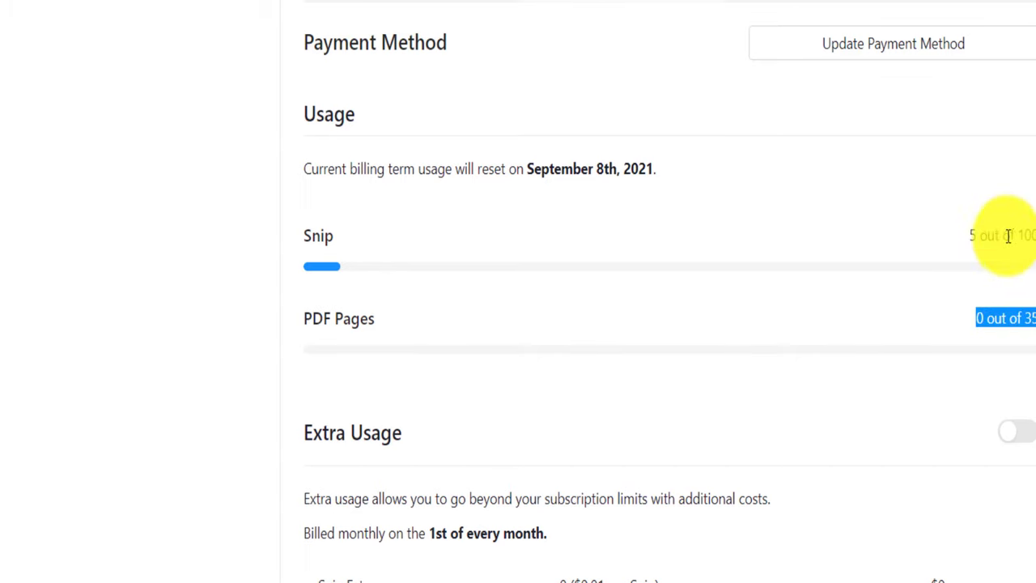
scroll(1009, 235, up, 6)
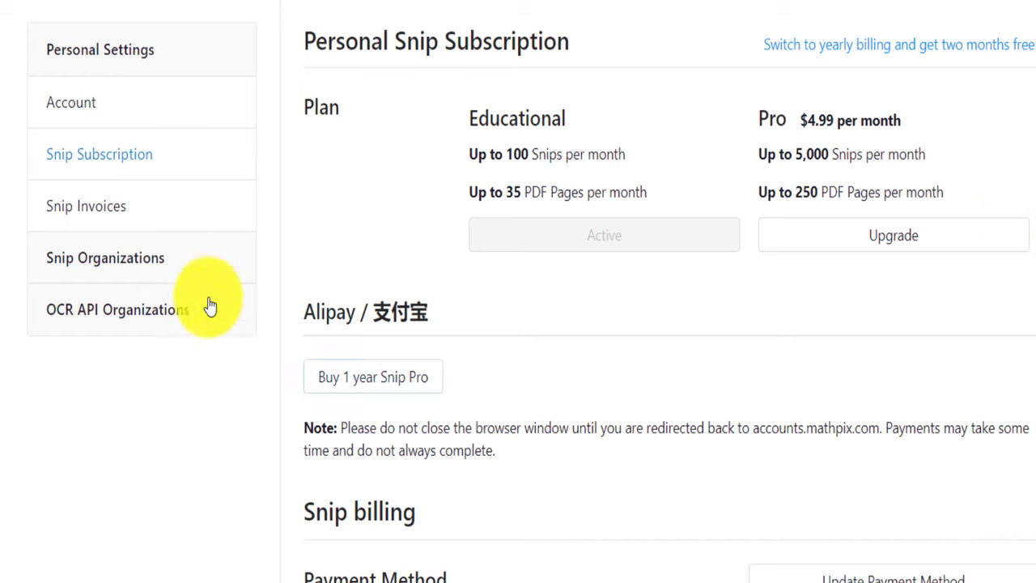
- Open Snip Organizations and review the monthly and yearly organizational pricing plans
click(123, 268)
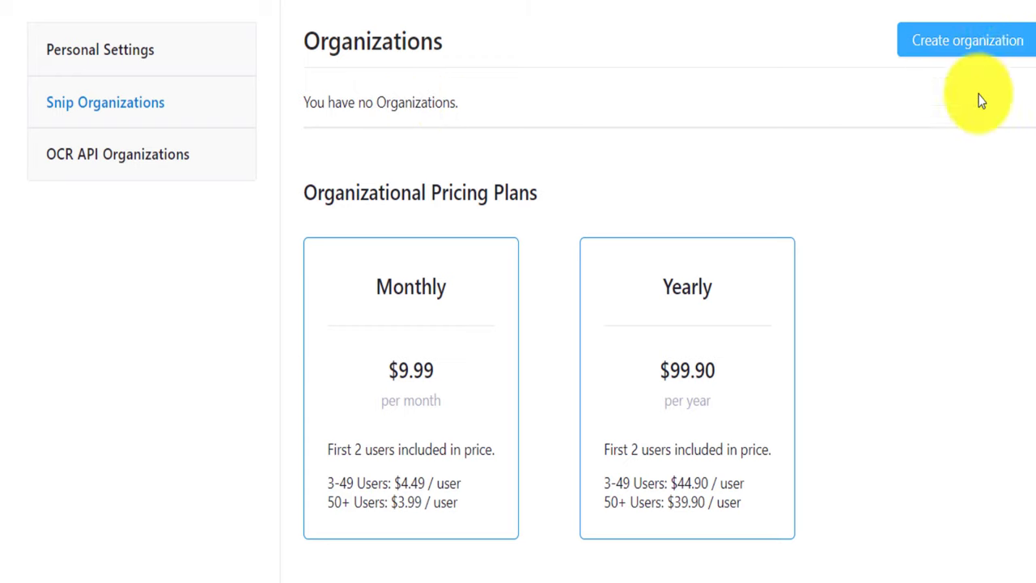
drag(377, 270, 818, 538)
click(925, 506)
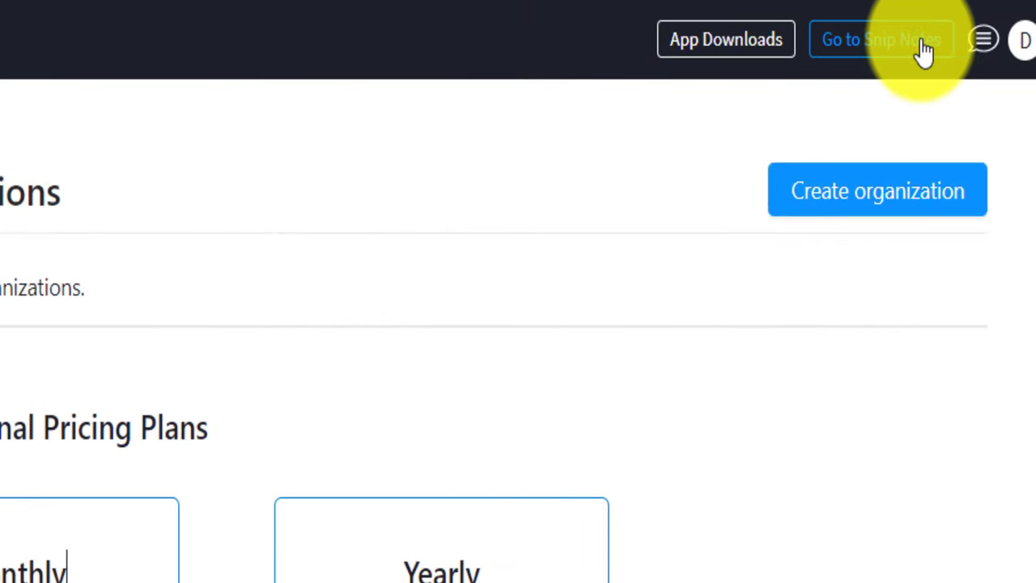
- Open the Snip Notes editor and choose to log in with an existing account in the Mathpix welcome window
click(924, 50)
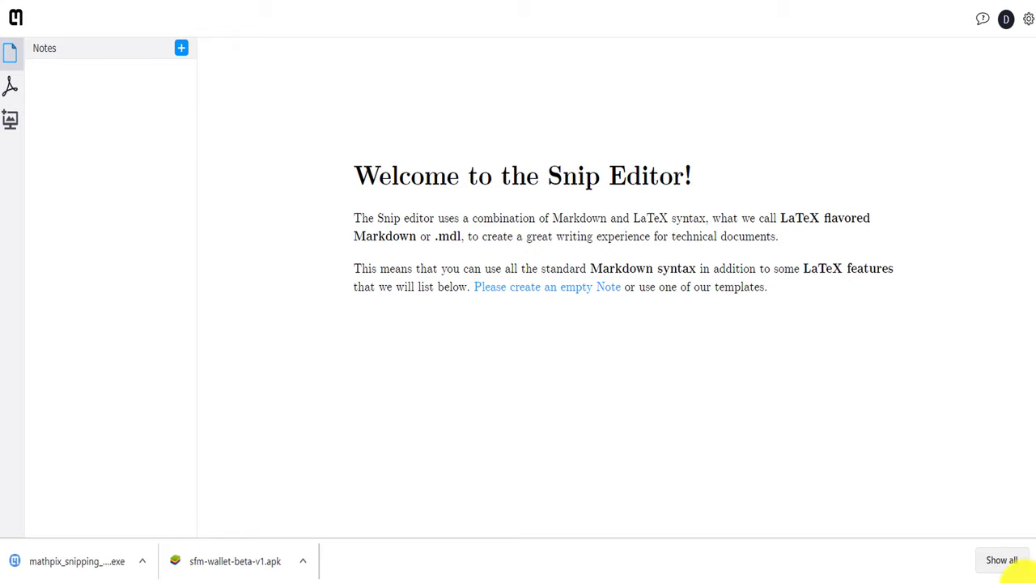
click(1031, 561)
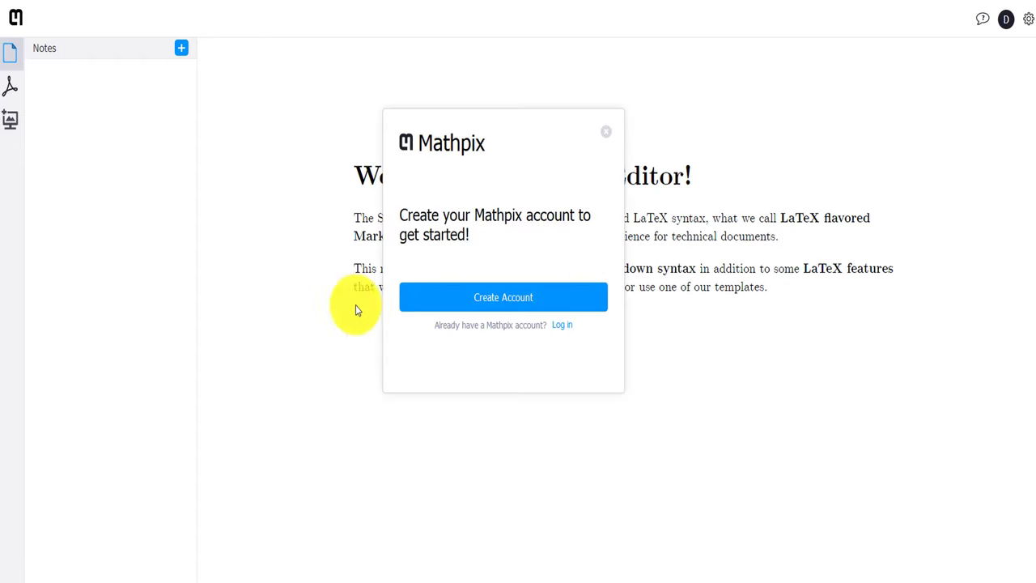
click(555, 324)
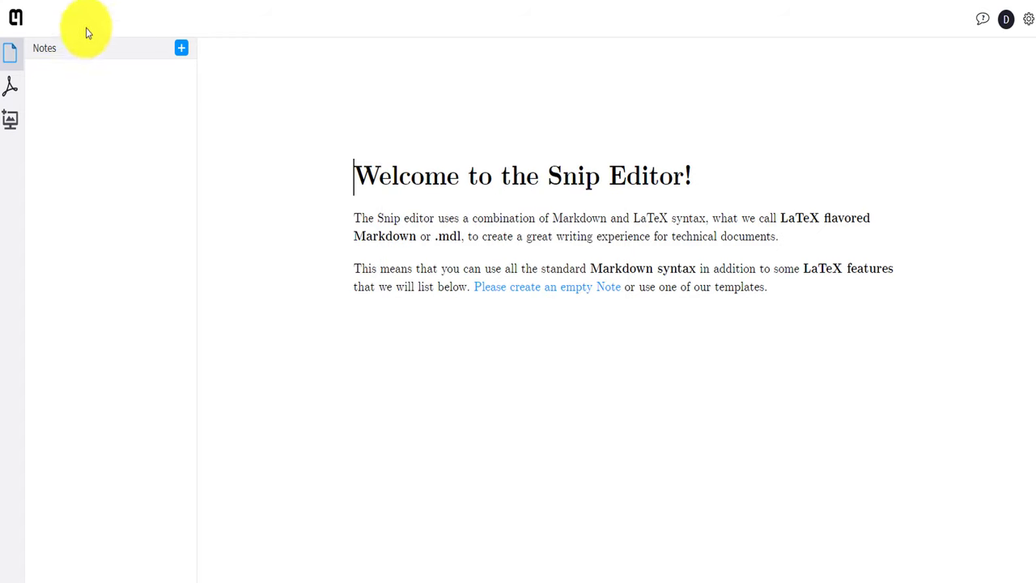
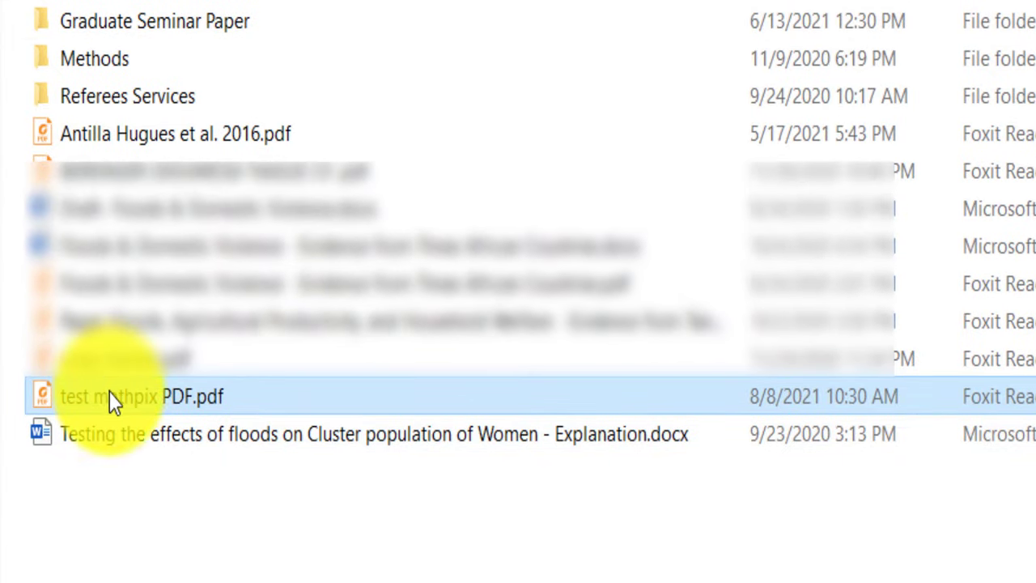
- Upload test mathpix PDF.pdf to the PDFs list and export it to DOCX as test mathpix PDF.docx
drag(114, 401, 174, 92)
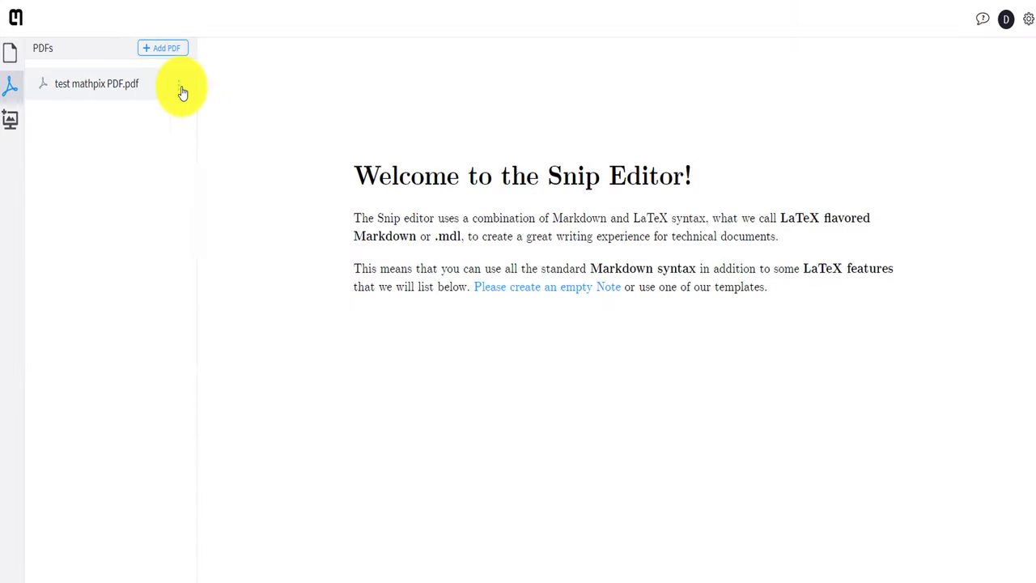
click(179, 86)
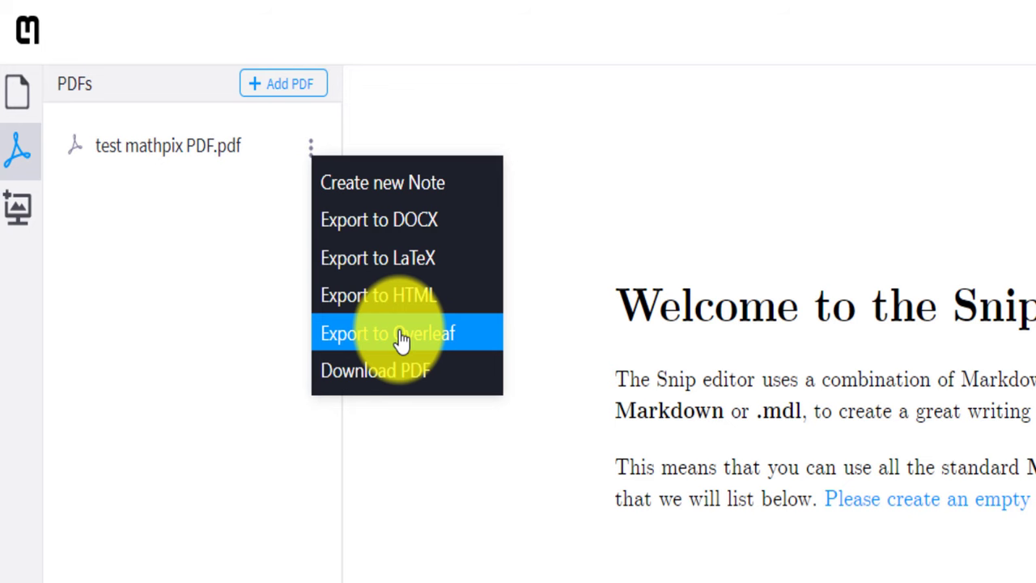
click(422, 223)
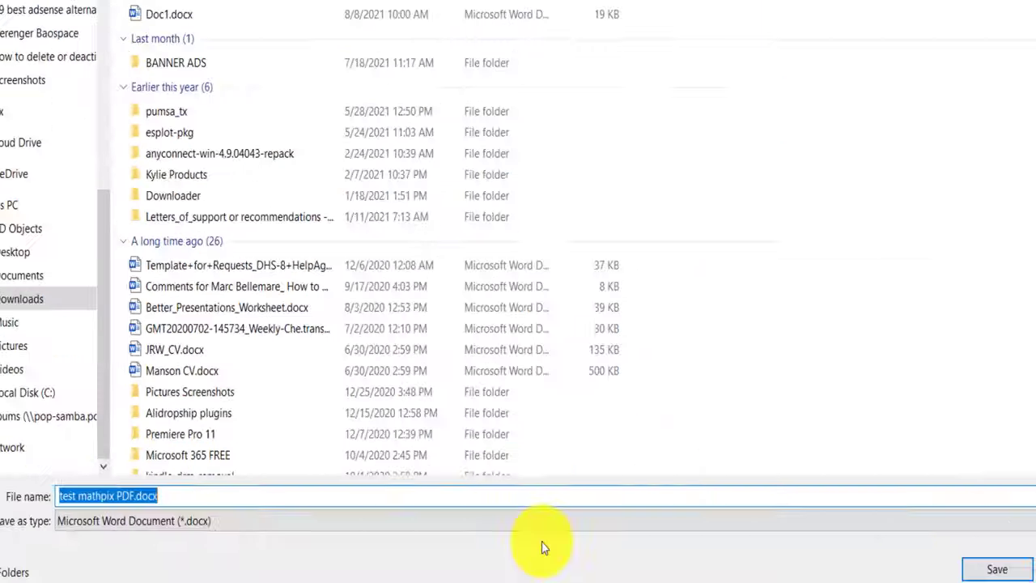
key(Return)
- Open the exported test mathpix PDF.docx in Word and examine how its text, headings and tables were converted
click(135, 559)
scroll(753, 258, down, 15)
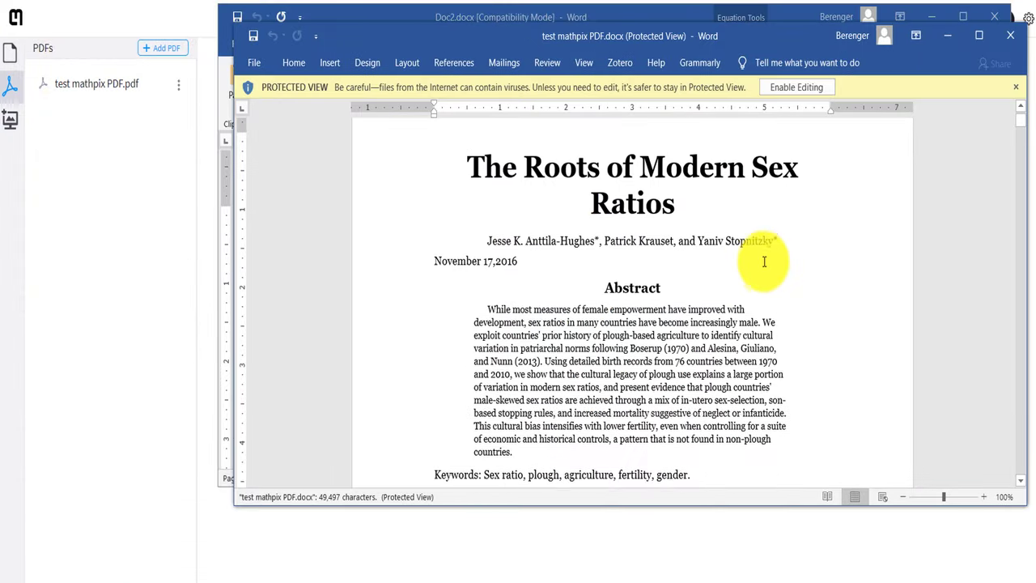
scroll(806, 280, down, 15)
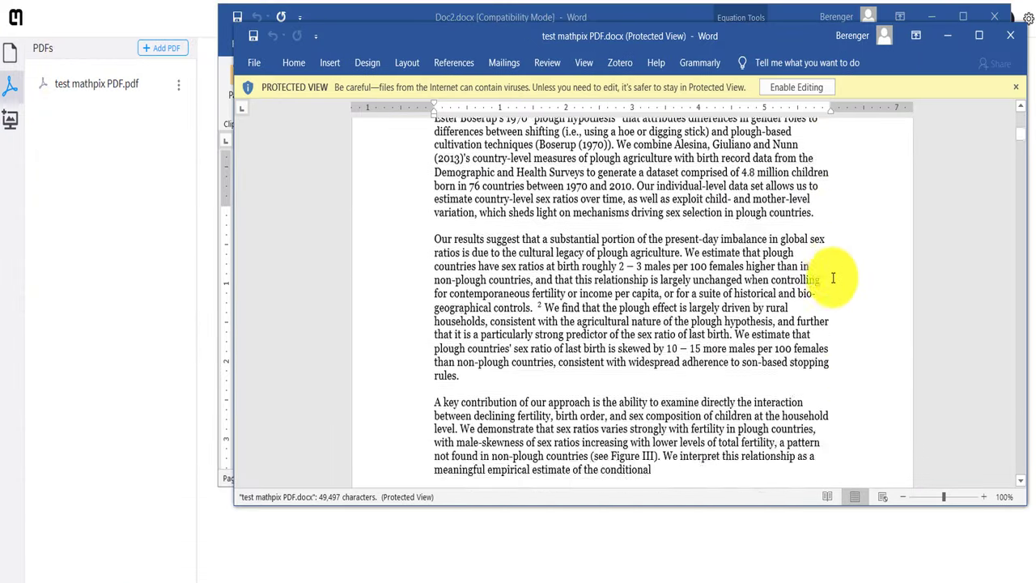
scroll(833, 278, down, 3)
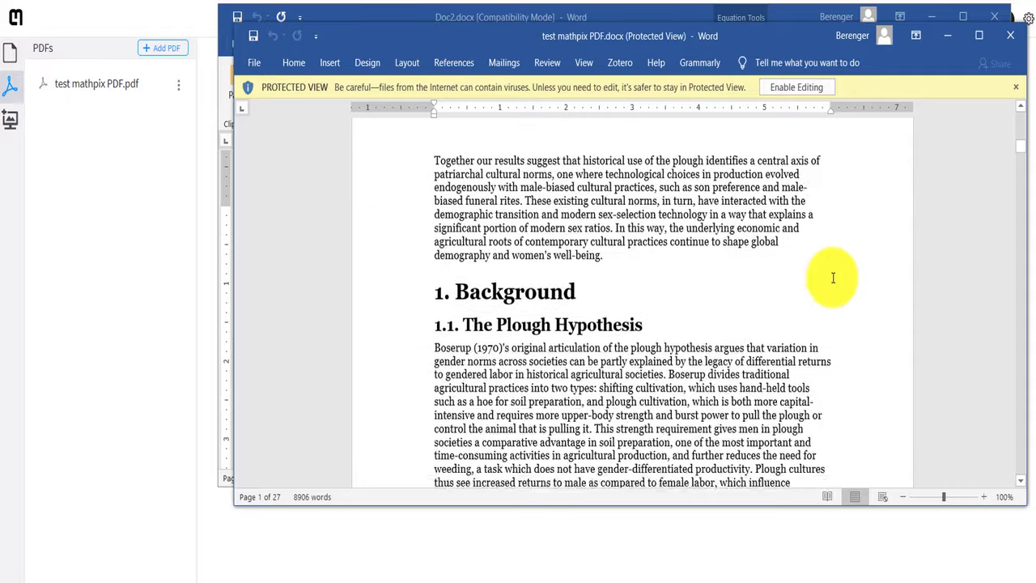
mouse_move(1020, 146)
mouse_down()
mouse_move(1020, 354)
mouse_move(1026, 302)
mouse_move(1031, 312)
mouse_move(1018, 303)
mouse_move(763, 321)
mouse_up()
click(619, 277)
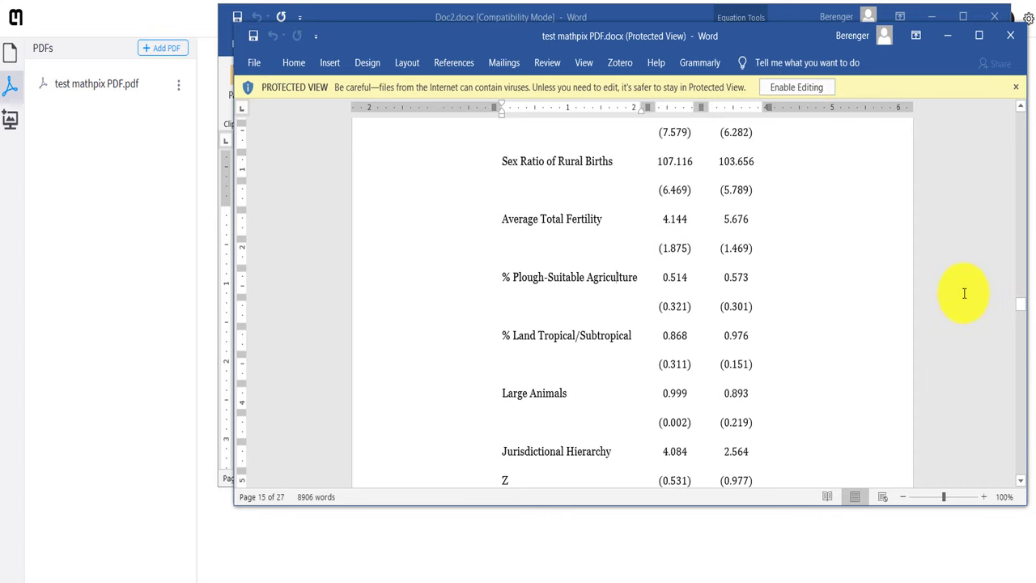
- Go back to page 7 of the converted Word document and inspect the displayed mother-level regression equation
drag(1022, 312, 1025, 213)
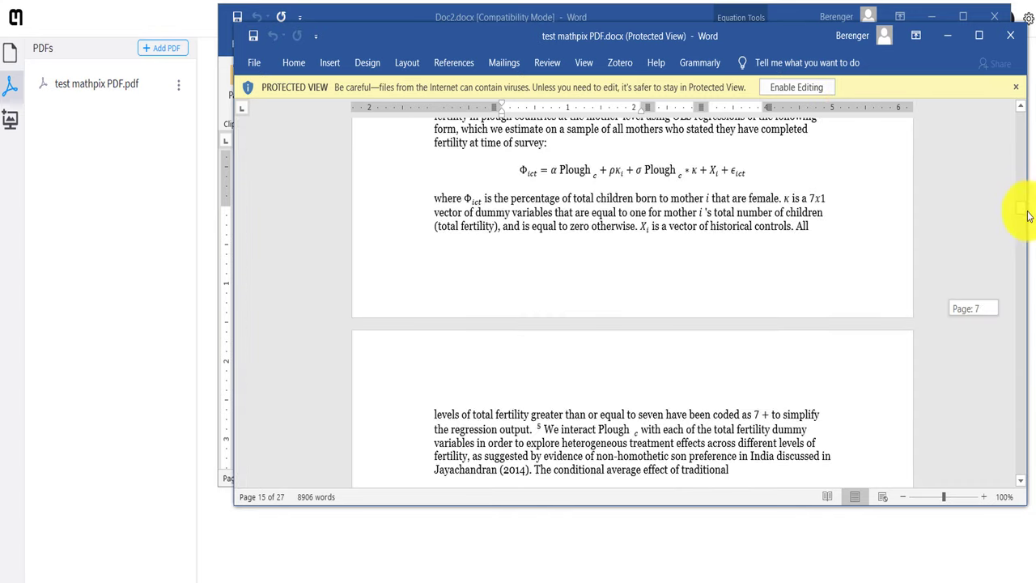
click(709, 170)
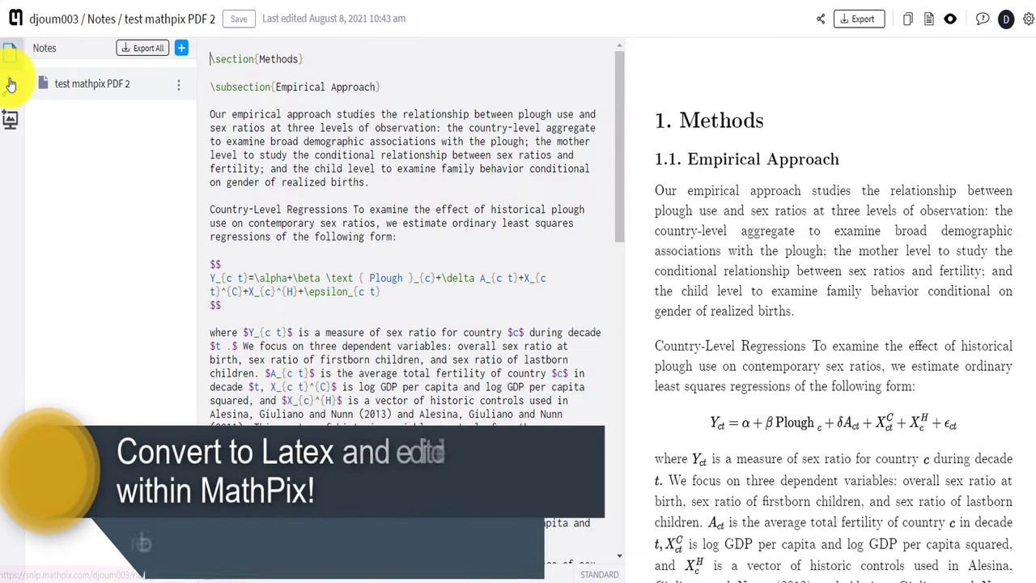
- Create a new note from test mathpix PDF 2.pdf in the PDFs list of Mathpix Snip Notes
click(11, 84)
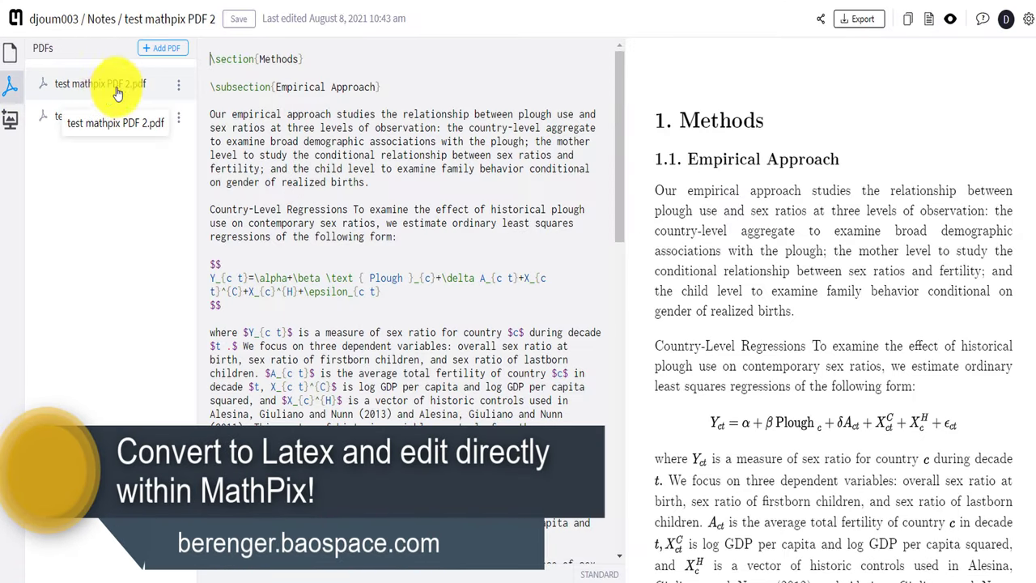
click(178, 84)
click(224, 107)
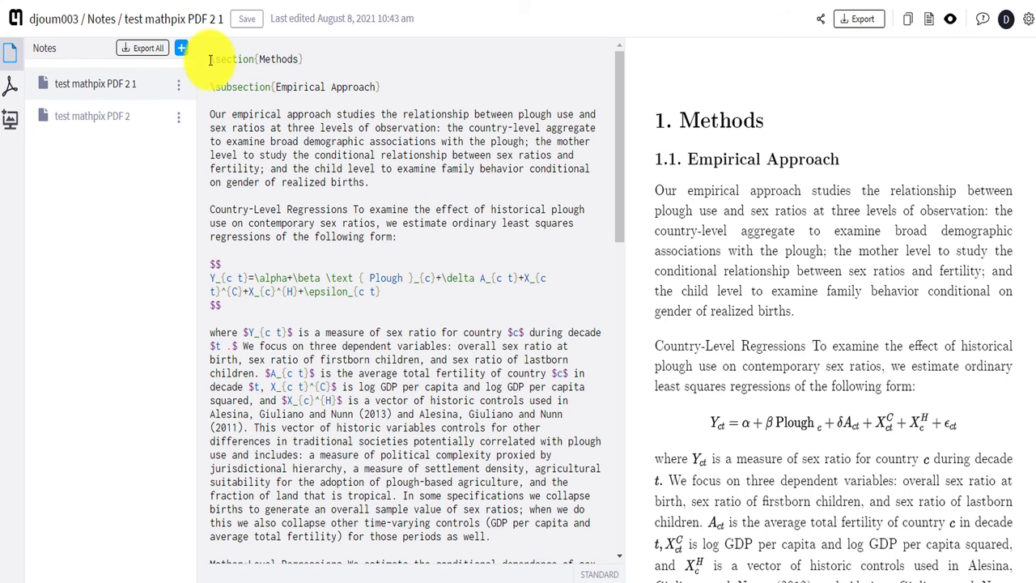
- Examine the LaTeX source of the new note's Methods section against its rendered preview
drag(210, 59, 475, 293)
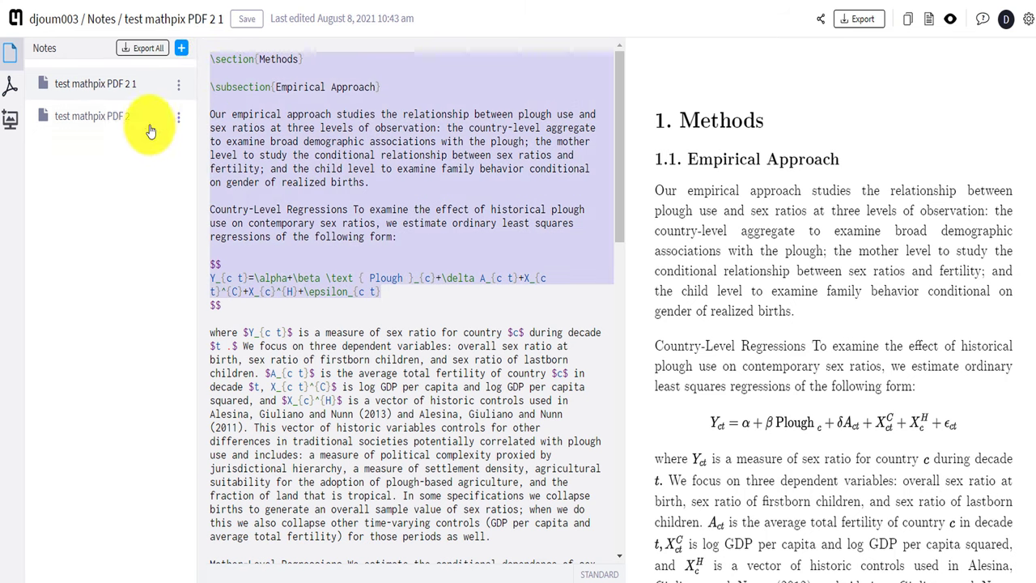
click(329, 166)
drag(258, 129, 340, 347)
click(333, 318)
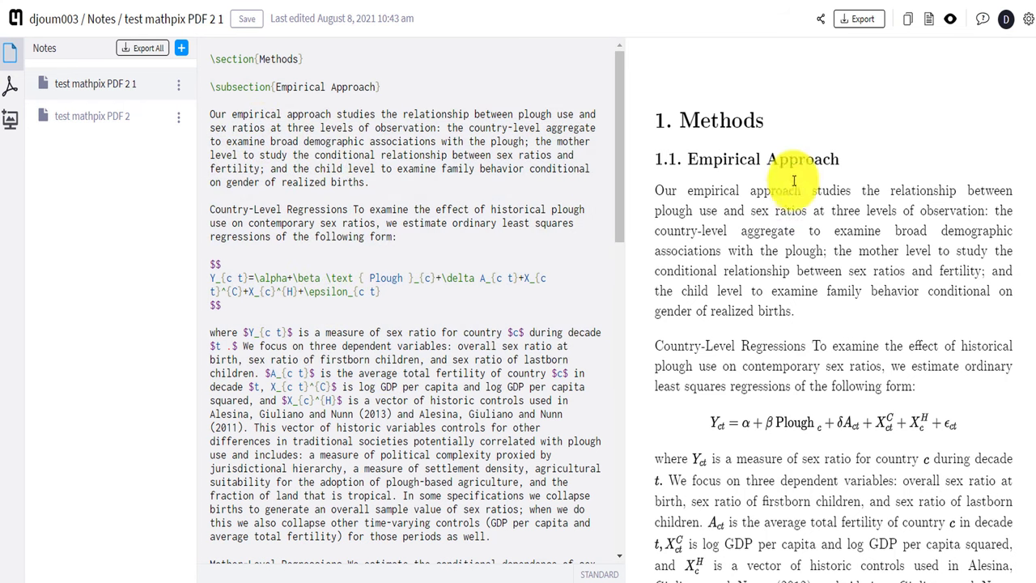
drag(660, 120, 959, 565)
scroll(931, 397, down, 3)
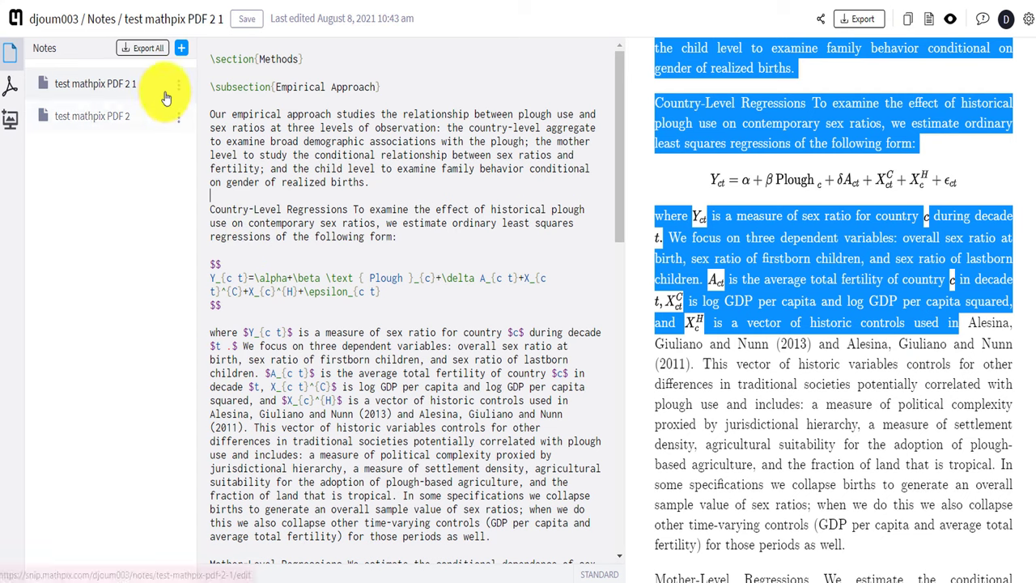
- Export test mathpix PDF 2.pdf from the PDFs list to LaTeX
click(10, 85)
click(14, 53)
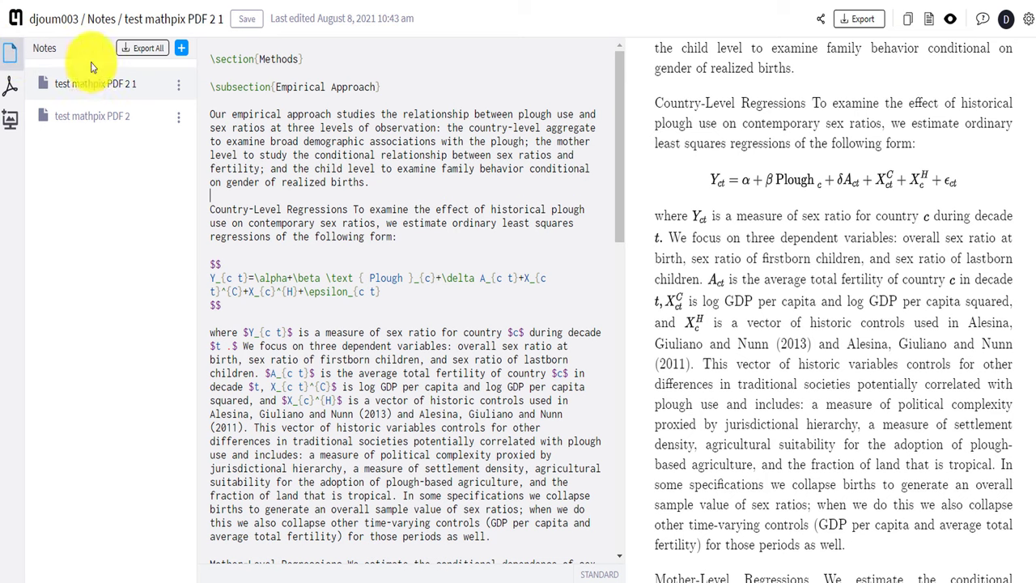
click(10, 85)
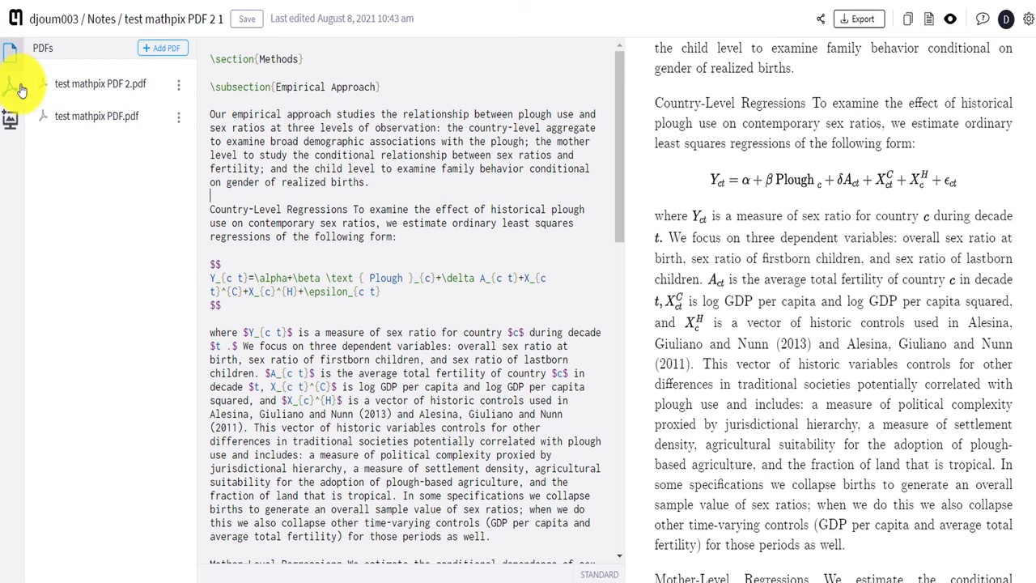
click(8, 86)
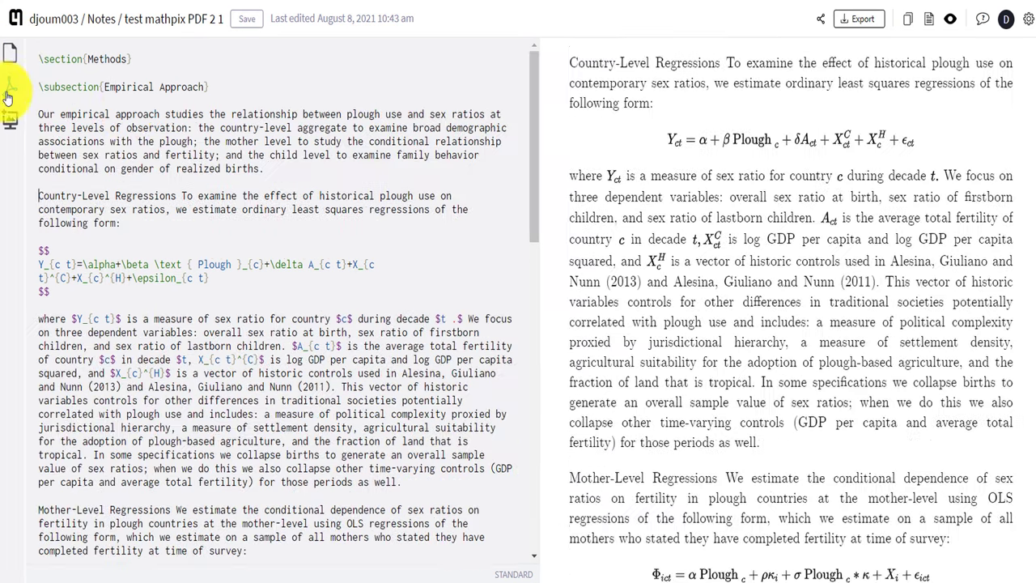
click(8, 89)
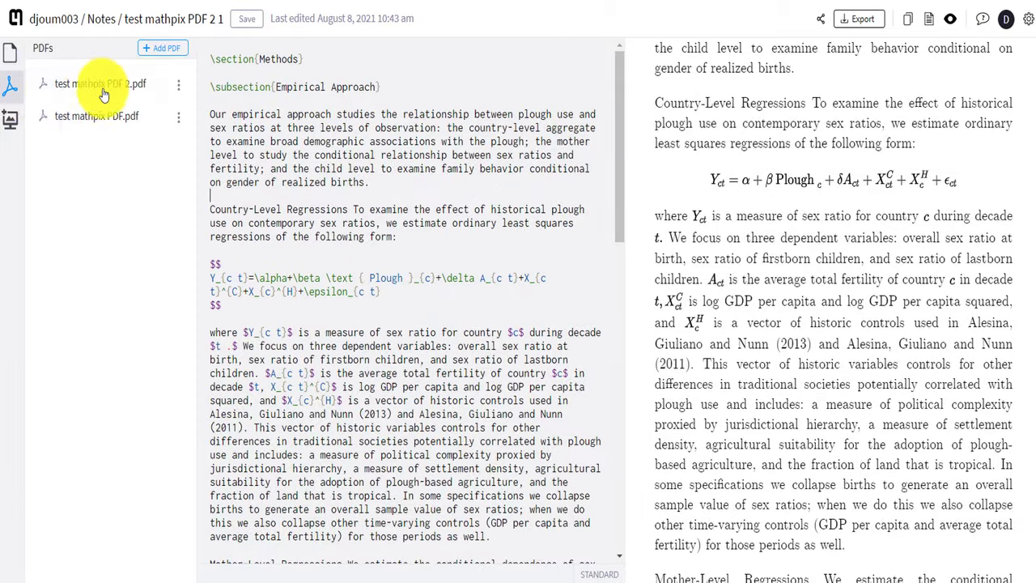
click(175, 84)
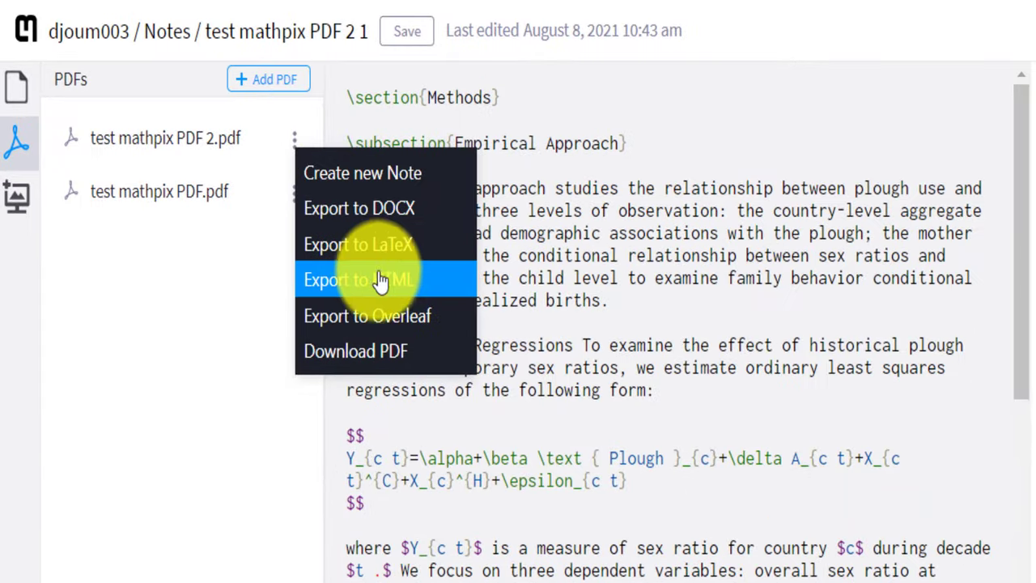
click(392, 266)
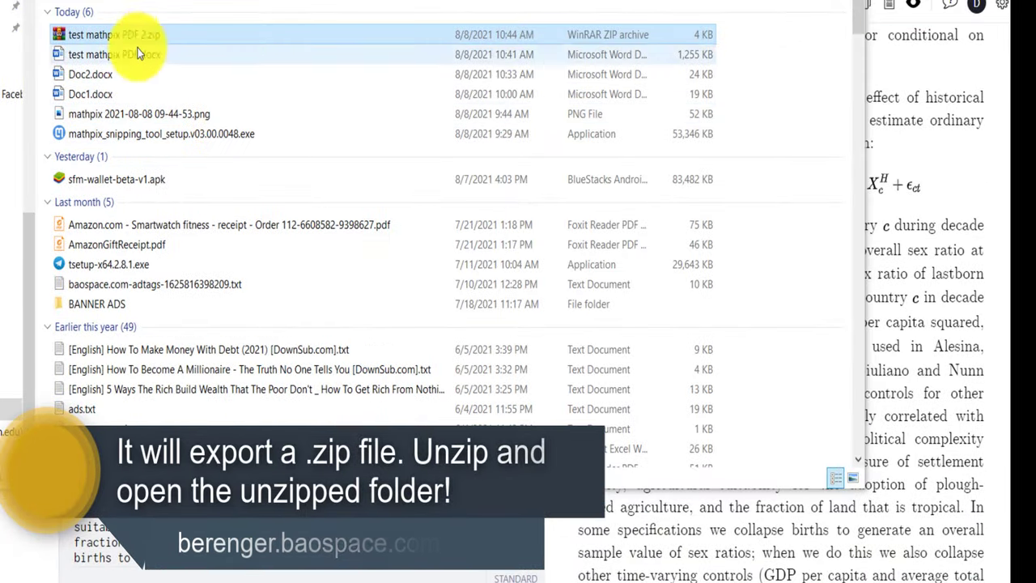
- Extract the downloaded test mathpix PDF 2.zip and select mathpix.tex in the extracted test mathpix PDF 2 folder
right_click(783, 108)
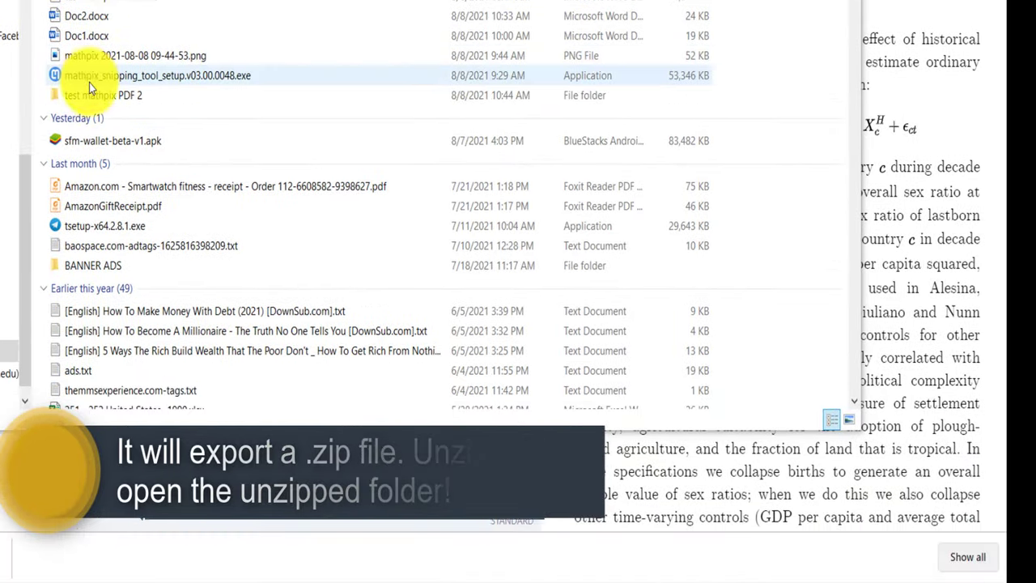
double_click(92, 94)
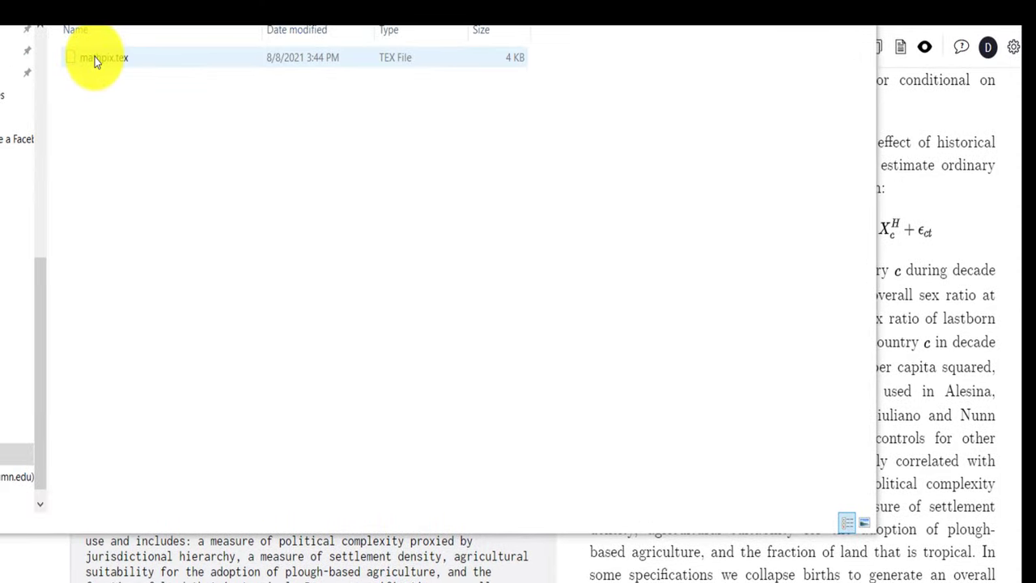
click(102, 59)
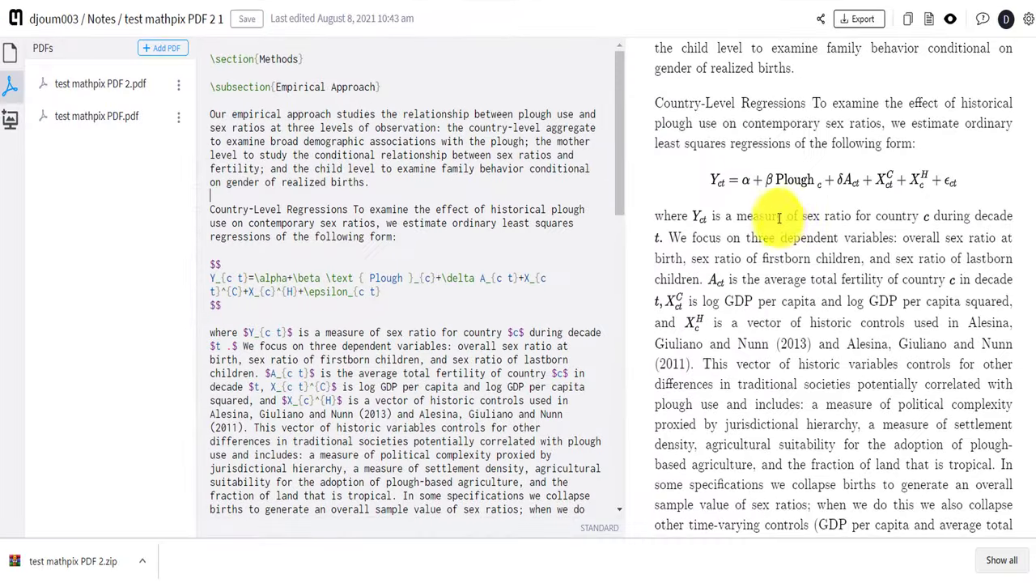
- Try to export test mathpix PDF 2.pdf to Overleaf, and check the editor and LaTeX settings
click(179, 85)
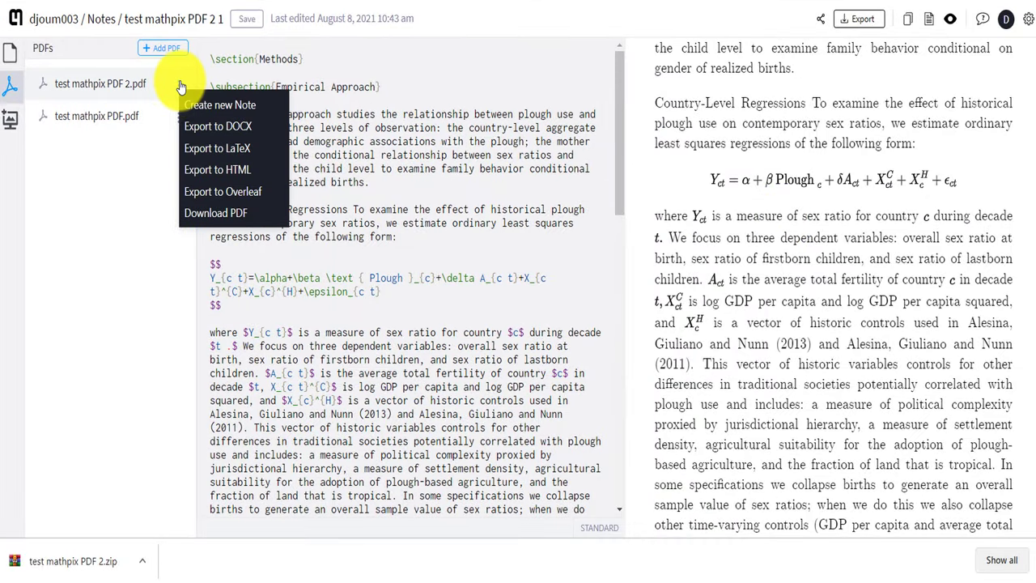
click(240, 194)
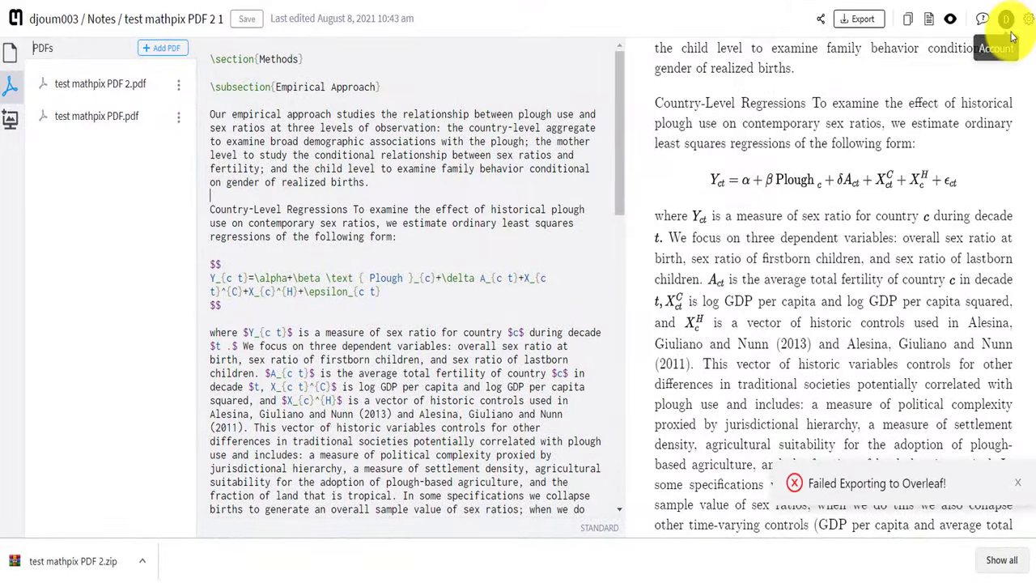
click(1029, 25)
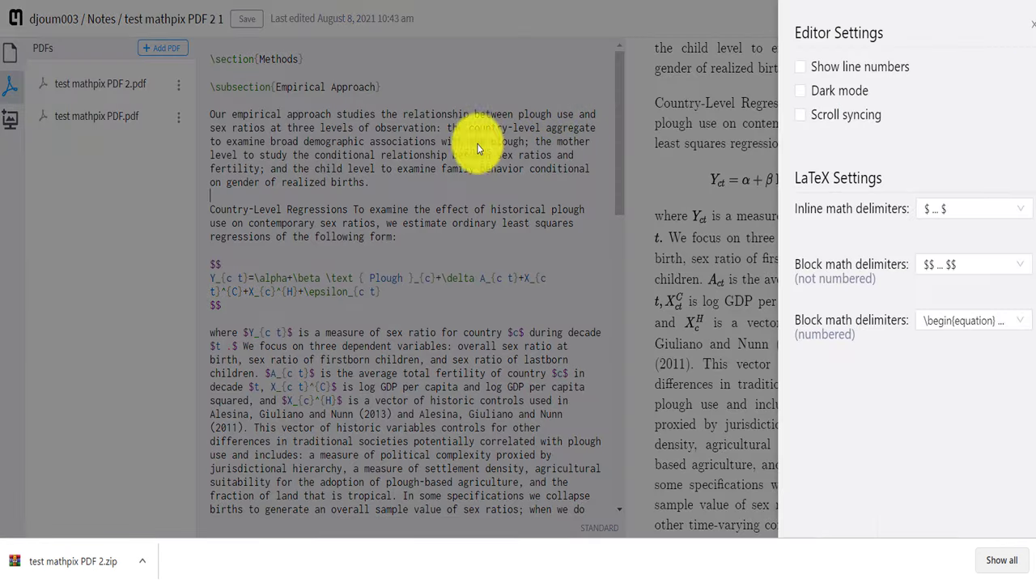
click(317, 272)
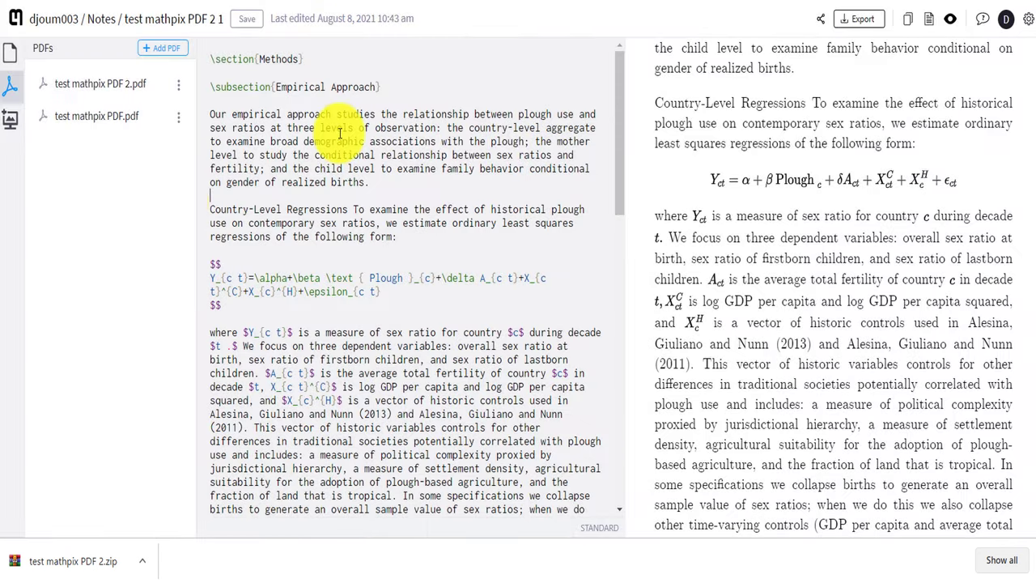
- Copy the entire LaTeX source of the test mathpix PDF 2 1 note
click(264, 128)
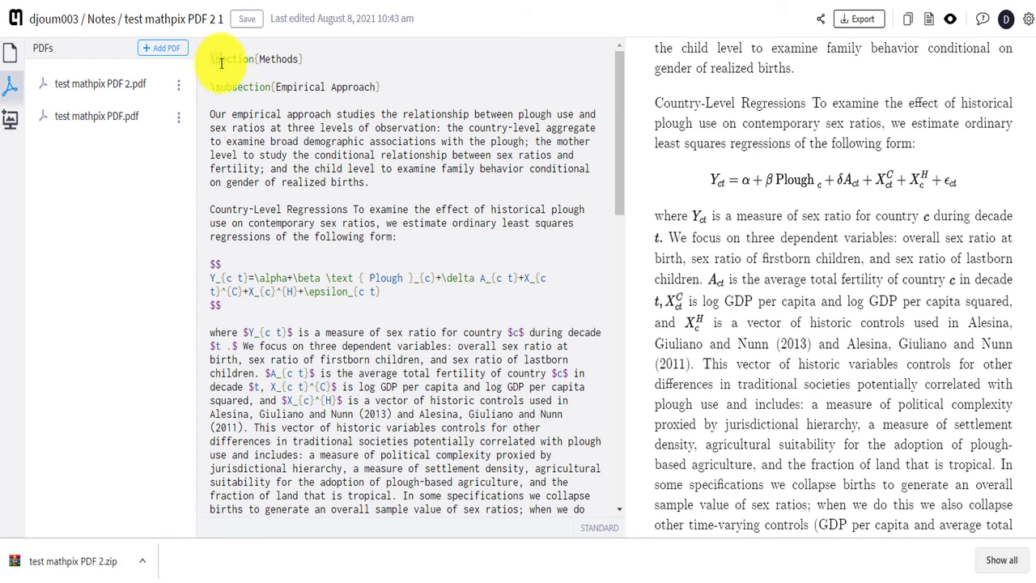
key(ctrl+a)
right_click(253, 107)
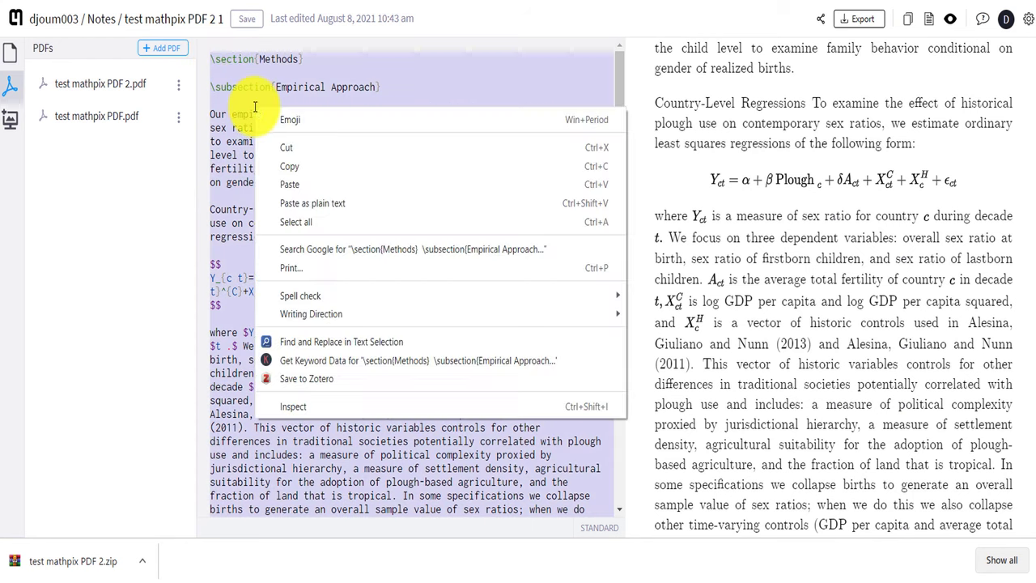
click(283, 157)
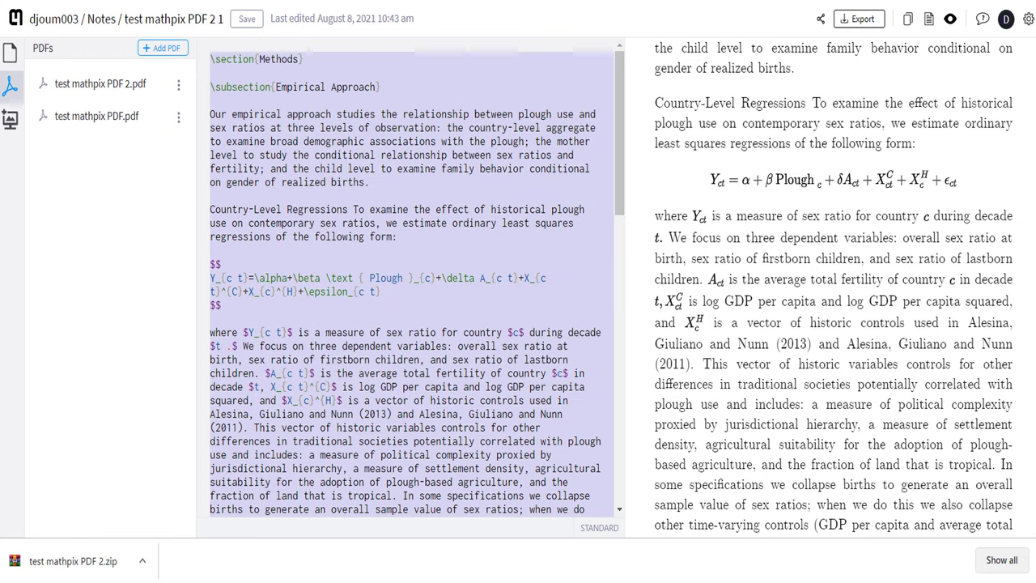
- Switch to the Test MathPix project in Overleaf and replace the text under the Introduction heading in main.tex with the copied LaTeX
key(ctrl+Tab)
click(306, 224)
scroll(344, 305, down, 1)
scroll(345, 304, down, 1)
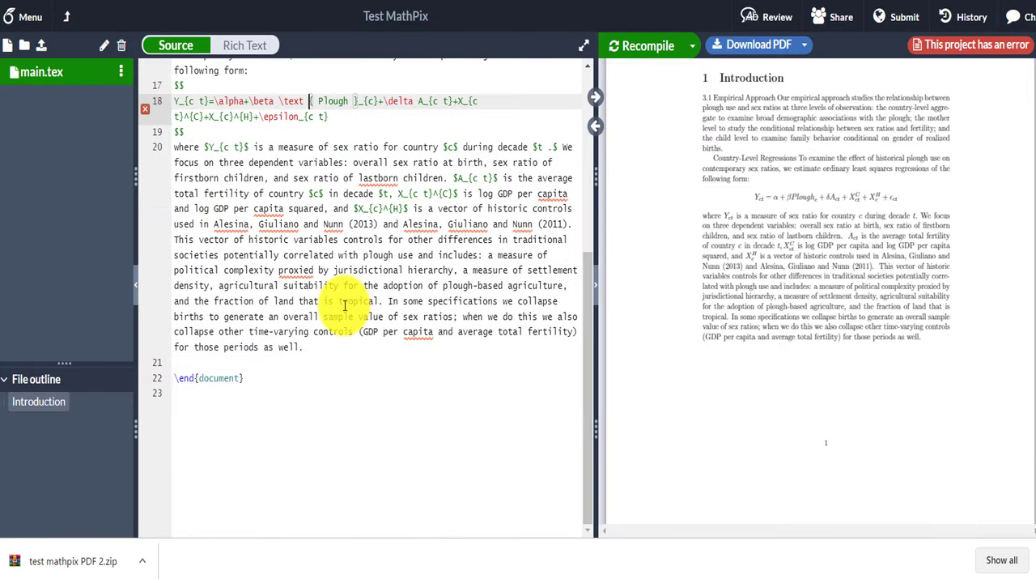
drag(303, 346, 178, 207)
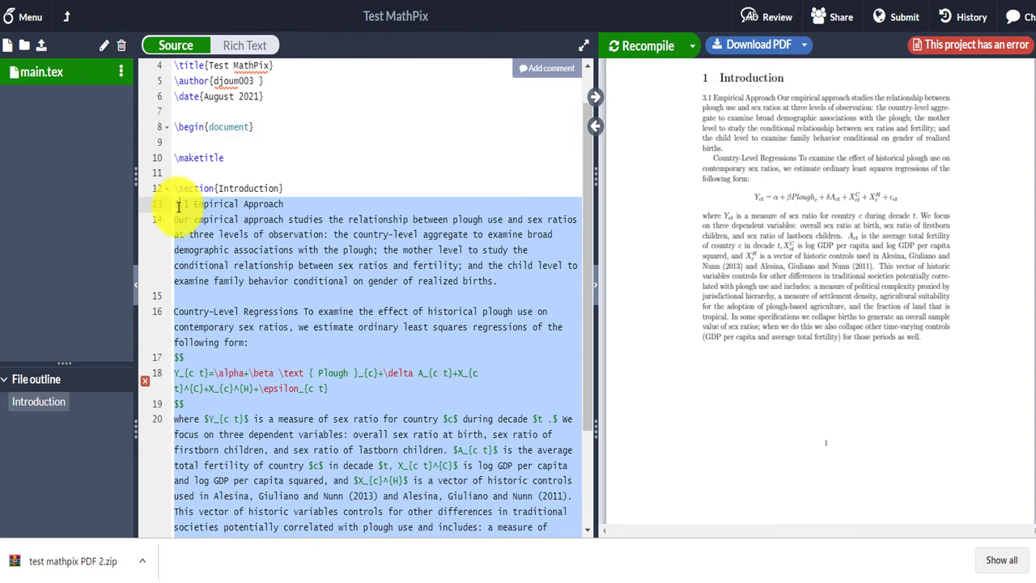
key(ctrl+v)
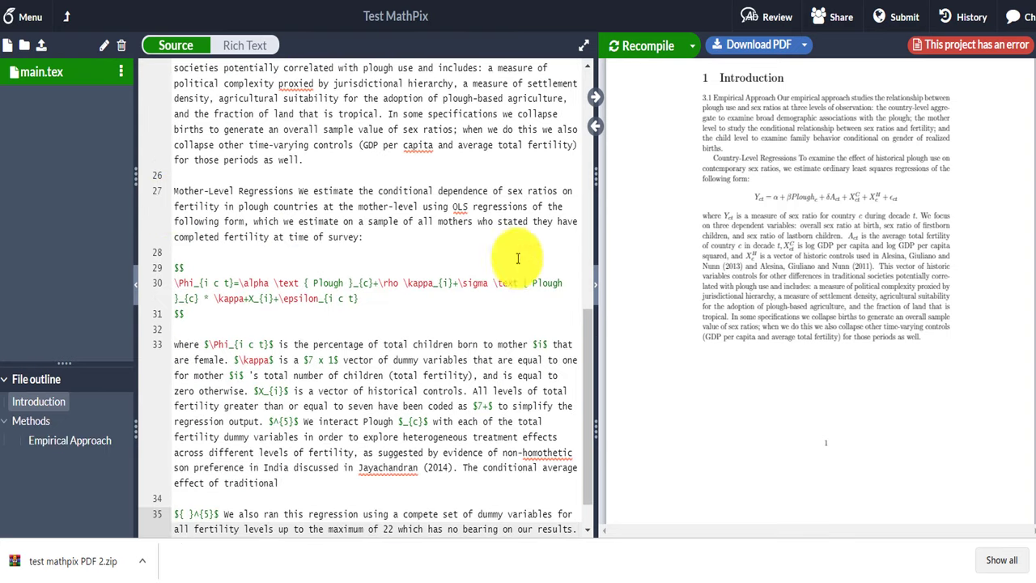
- Recompile the Test MathPix project and inspect the resulting PDF, including the country-level regression equation
click(635, 45)
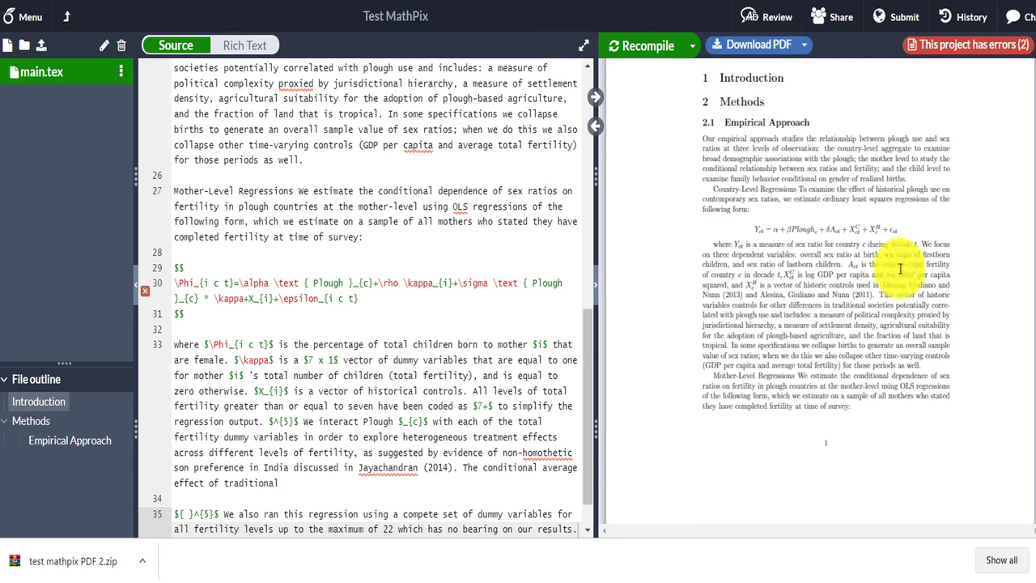
scroll(901, 270, up, 3)
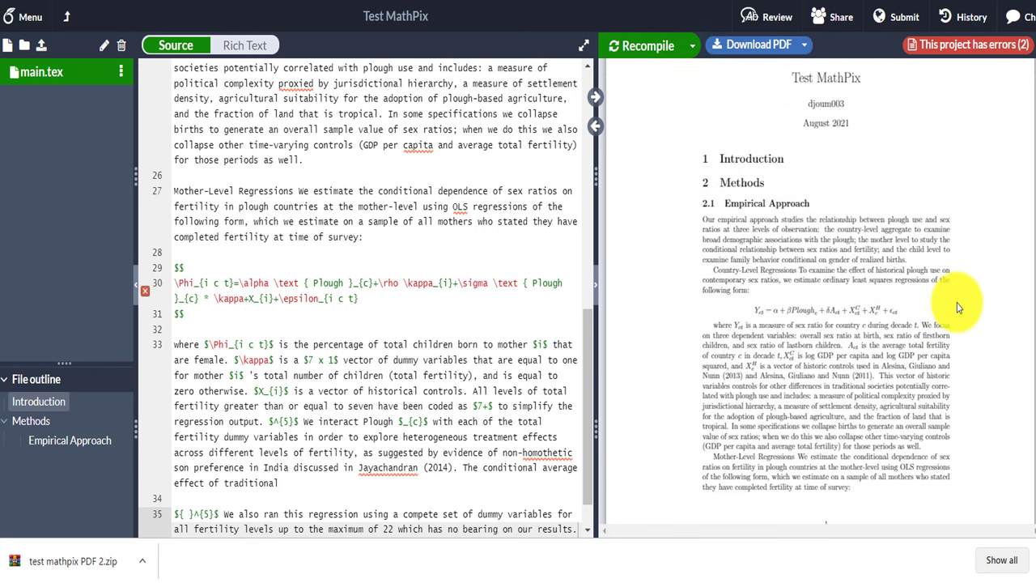
drag(819, 311, 792, 310)
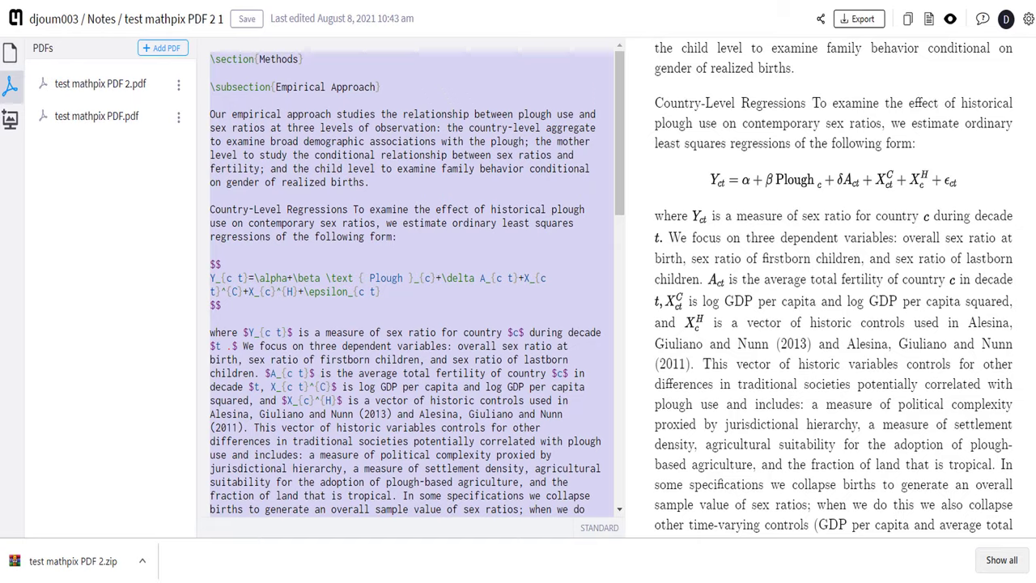
- Return to Mathpix Snip, open the test mathpix PDF 2 note and replace "approach" with "method" in the first body sentence
click(178, 83)
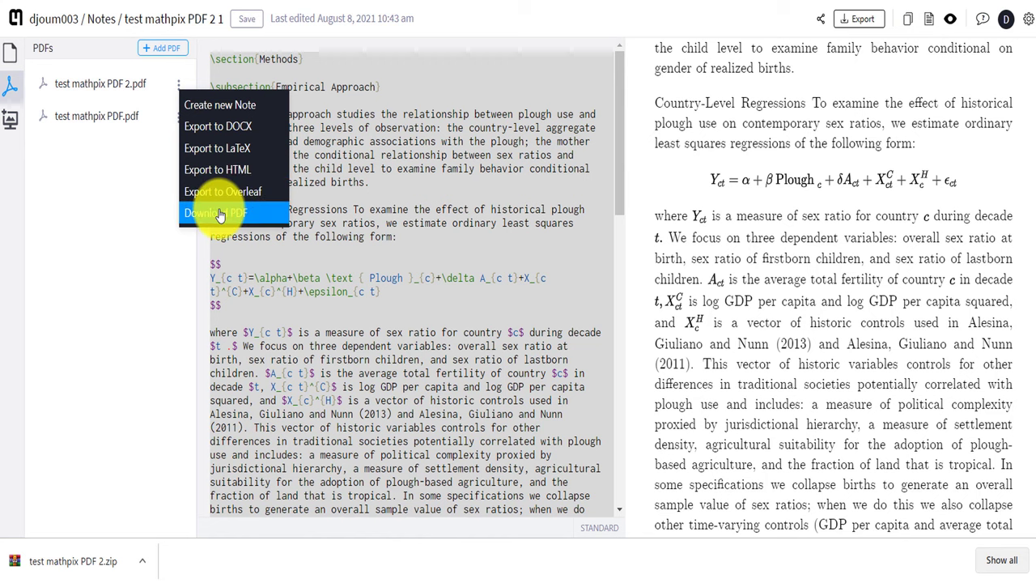
click(108, 185)
click(13, 57)
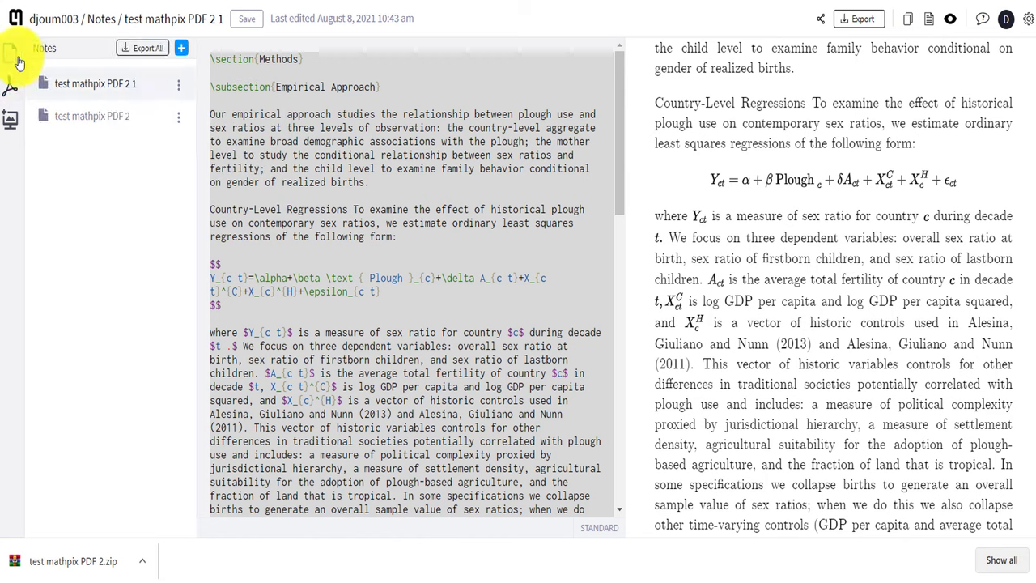
click(103, 120)
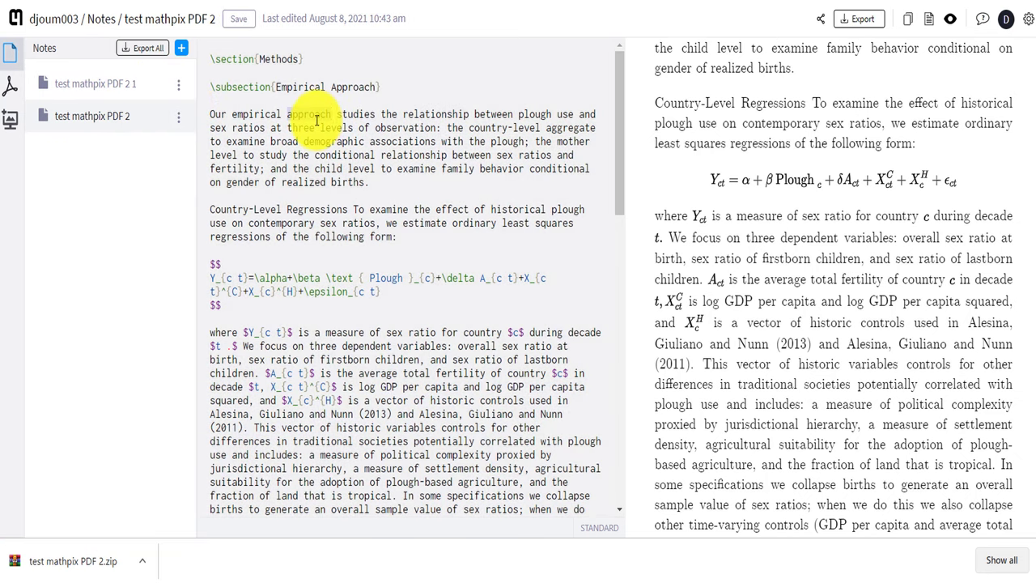
text(me)
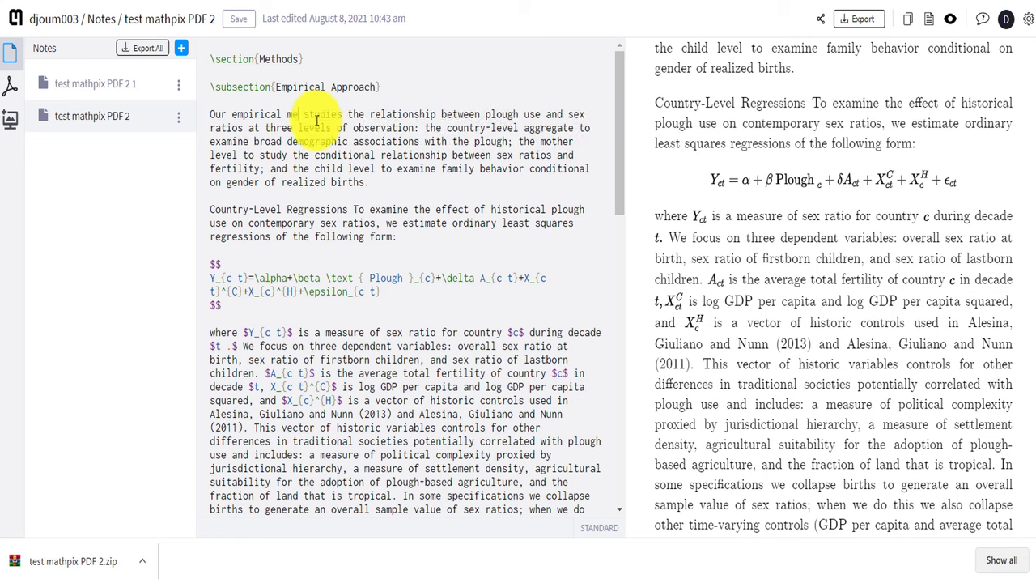
text(thod)
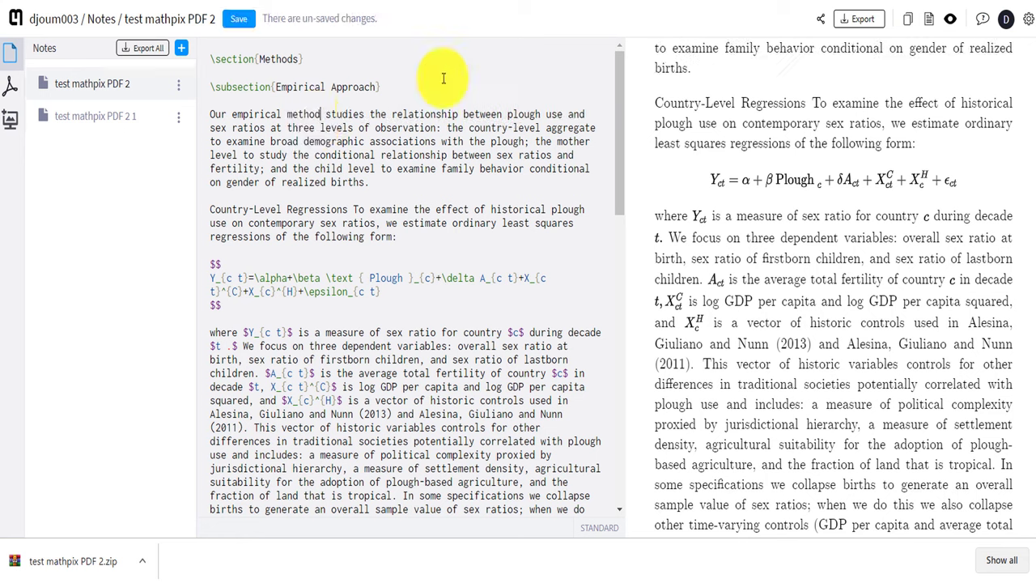
- Review the export formats offered for the test mathpix PDF 2 note and the conversion formats described on the Mathpix homepage
click(864, 23)
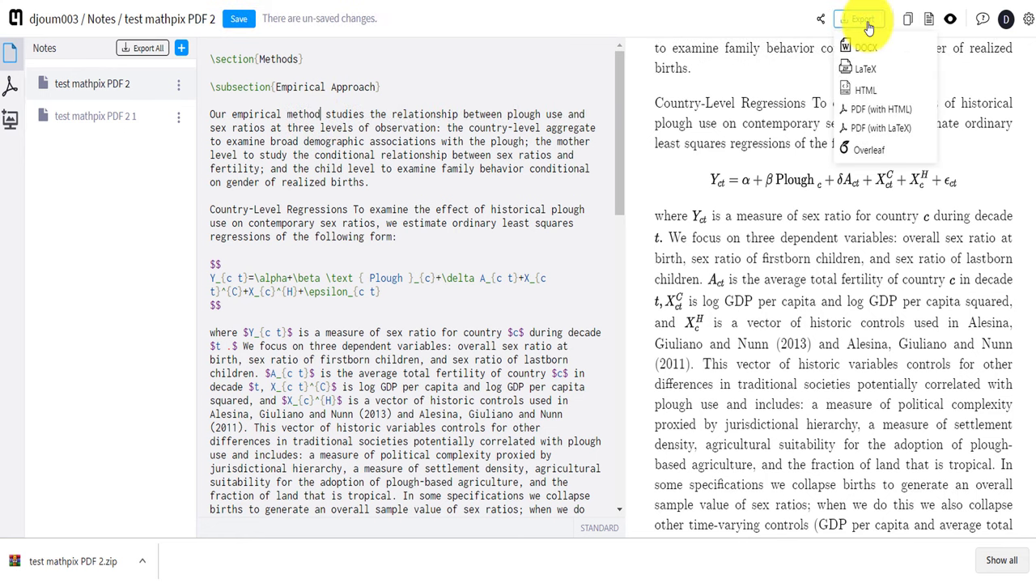
click(354, 168)
drag(353, 169, 478, 441)
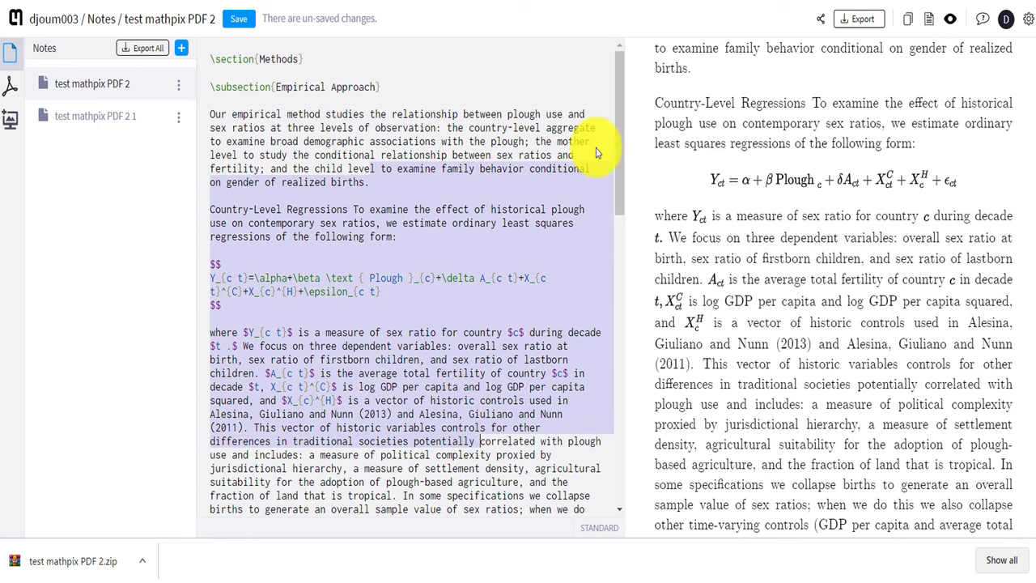
click(863, 19)
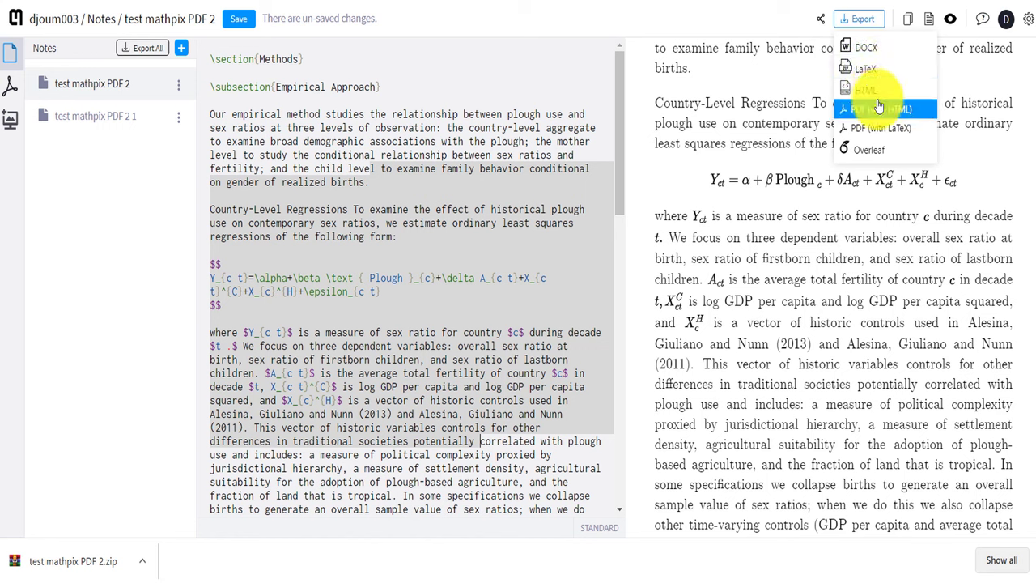
click(893, 149)
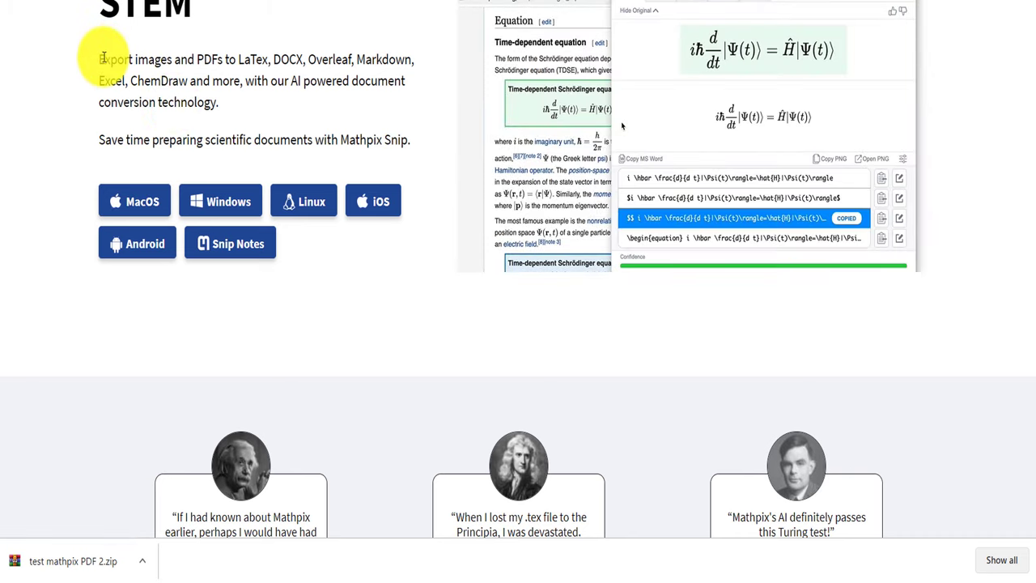
drag(109, 59, 173, 60)
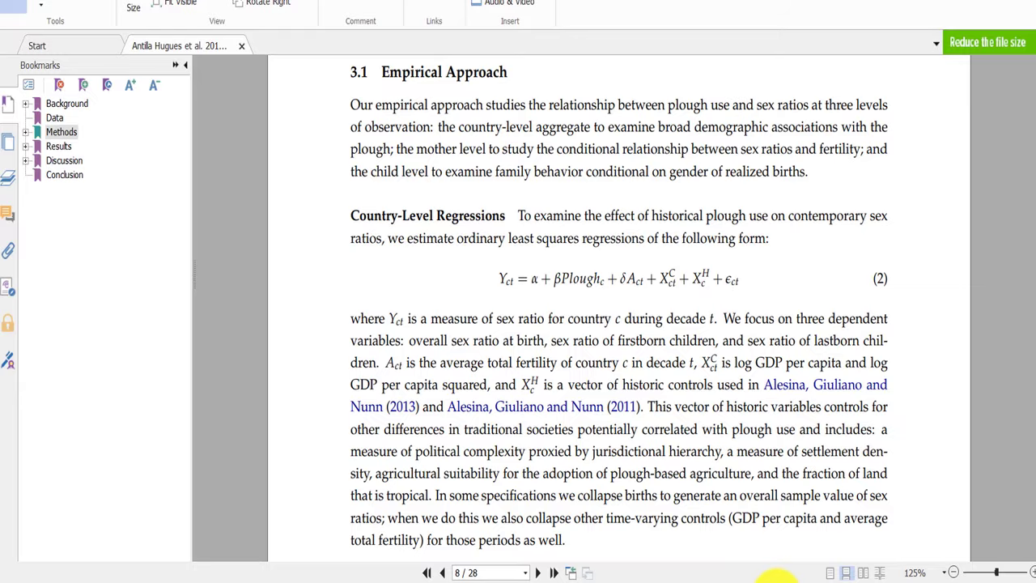
- In the Mathpix Snipping Tool's Snip Create window, enter "This is what you were looking for!" as Markdown and switch it to LaTeX
drag(660, 80, 505, 31)
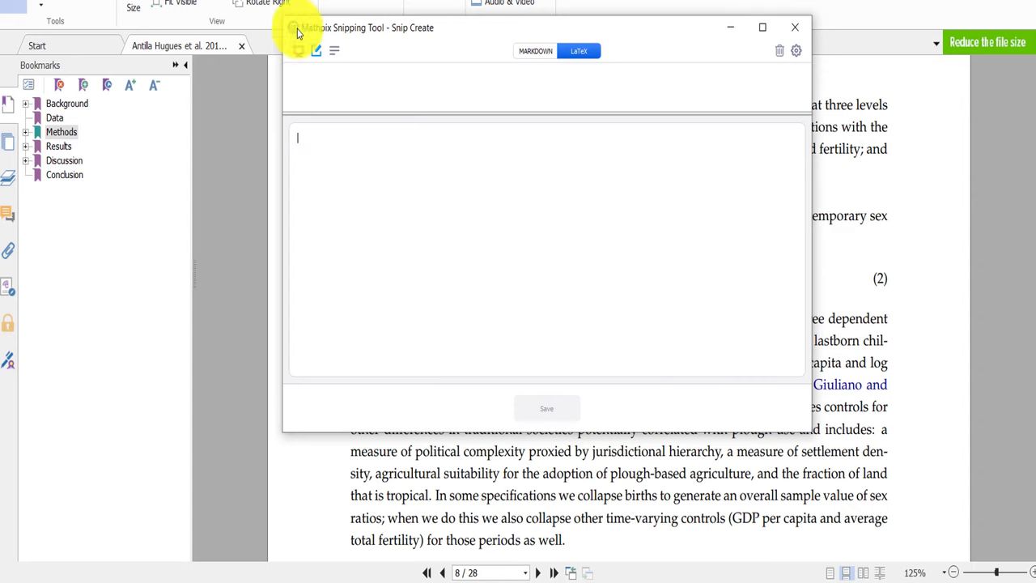
drag(544, 42, 361, 71)
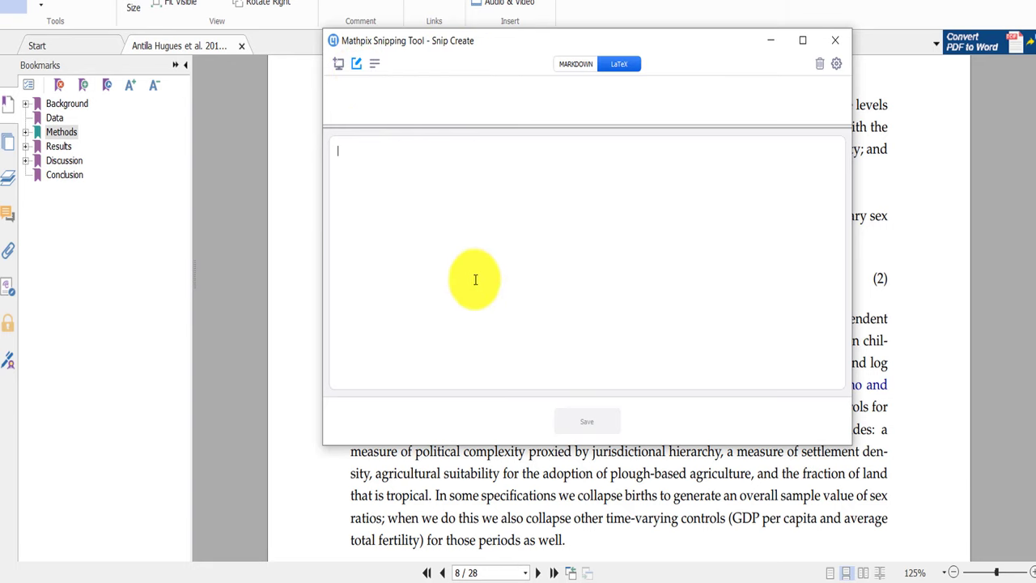
click(576, 65)
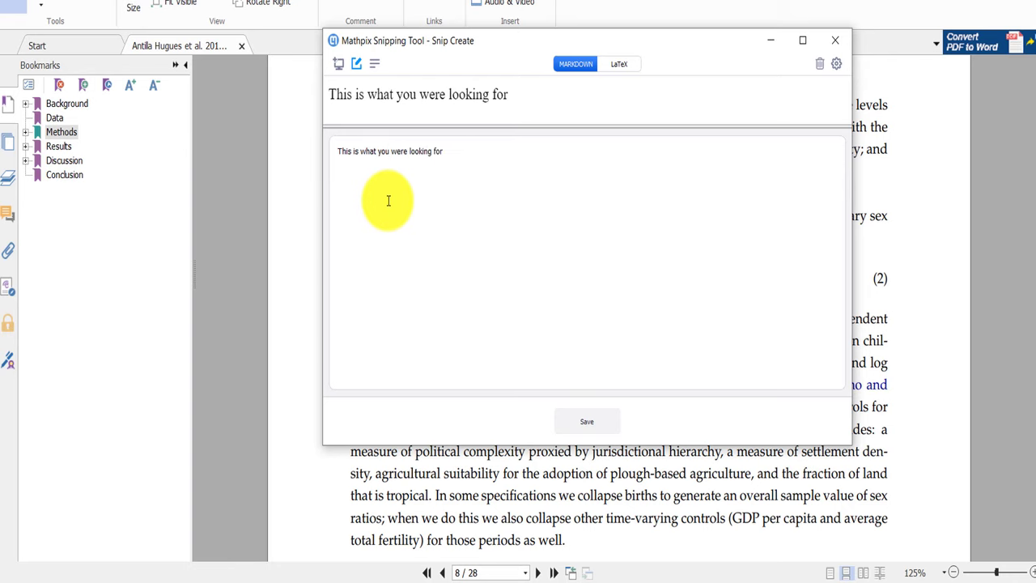
text(!)
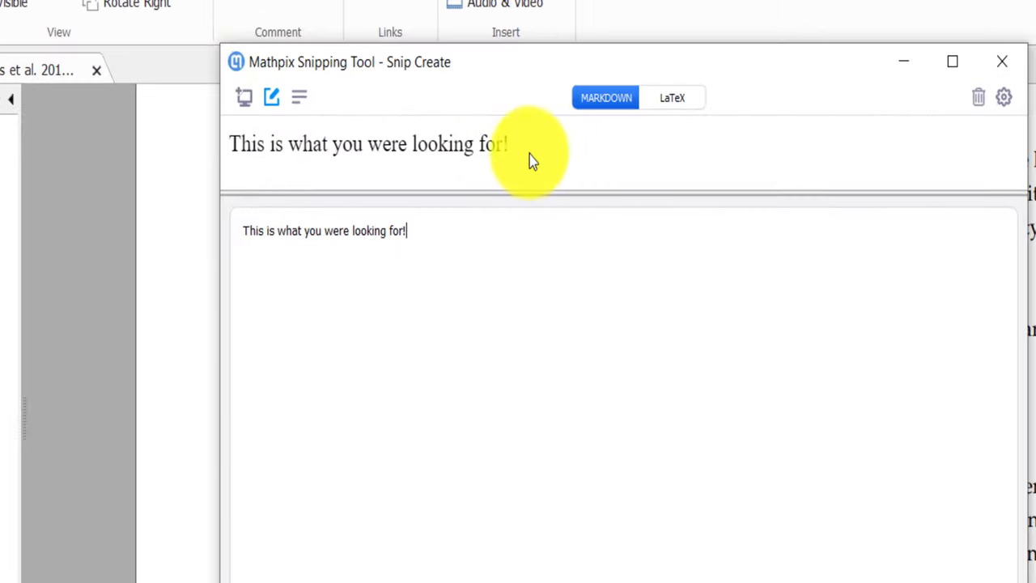
drag(409, 231, 287, 231)
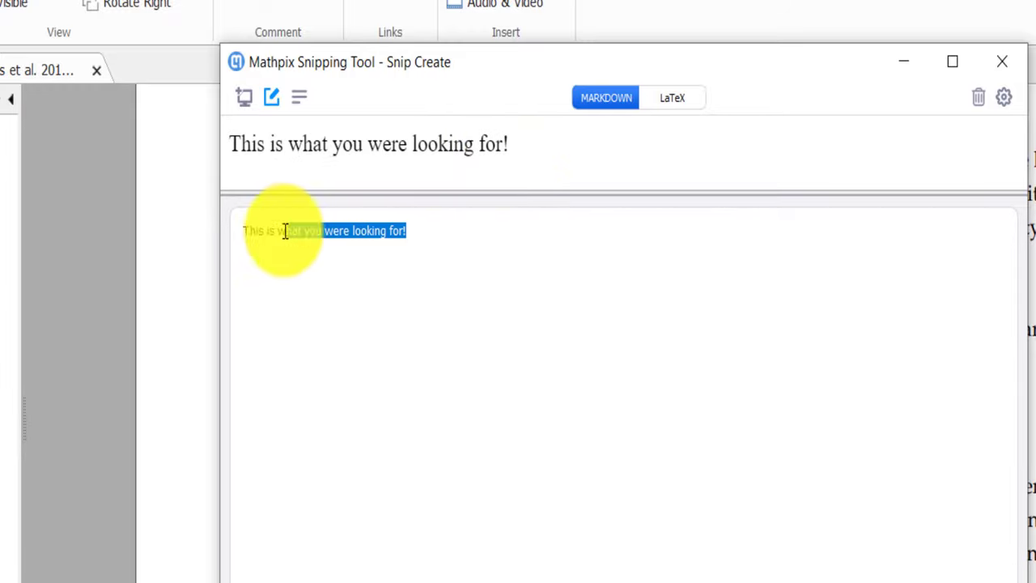
click(700, 98)
- Capture a snip of the PDF page from the 3.1 Empirical Approach heading through the country-level regression equation
drag(453, 76, 613, 92)
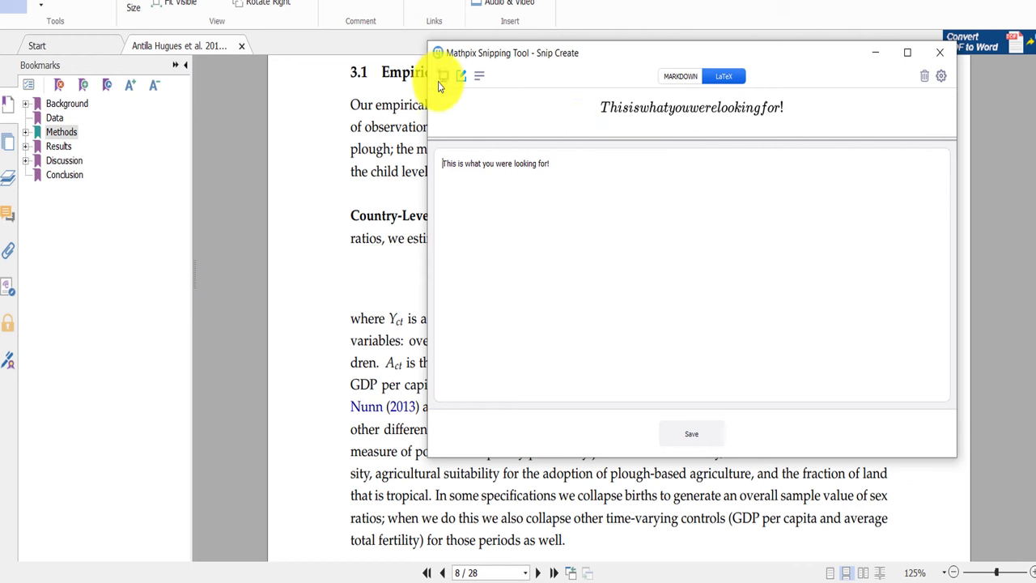
drag(527, 57, 782, 59)
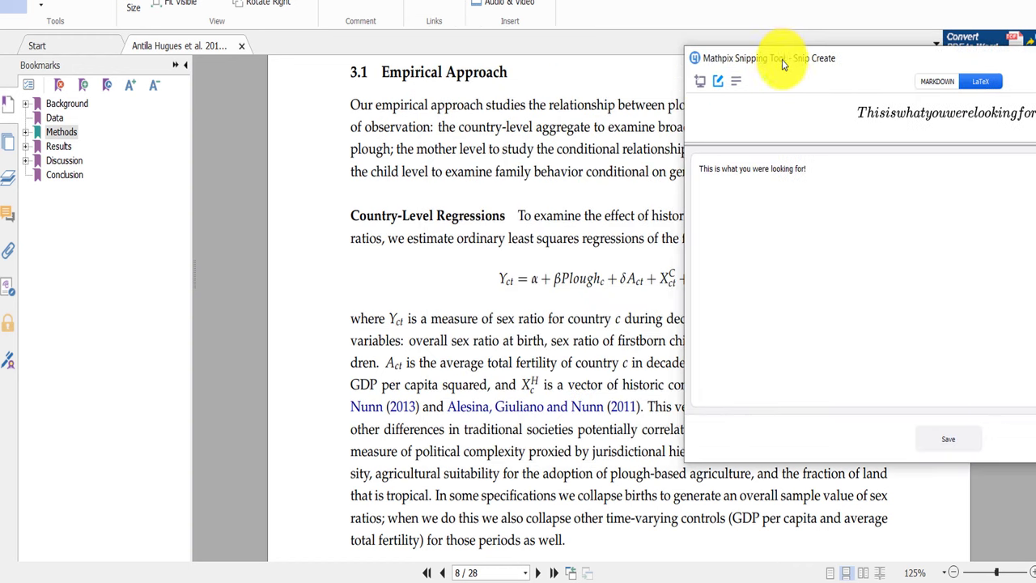
click(700, 83)
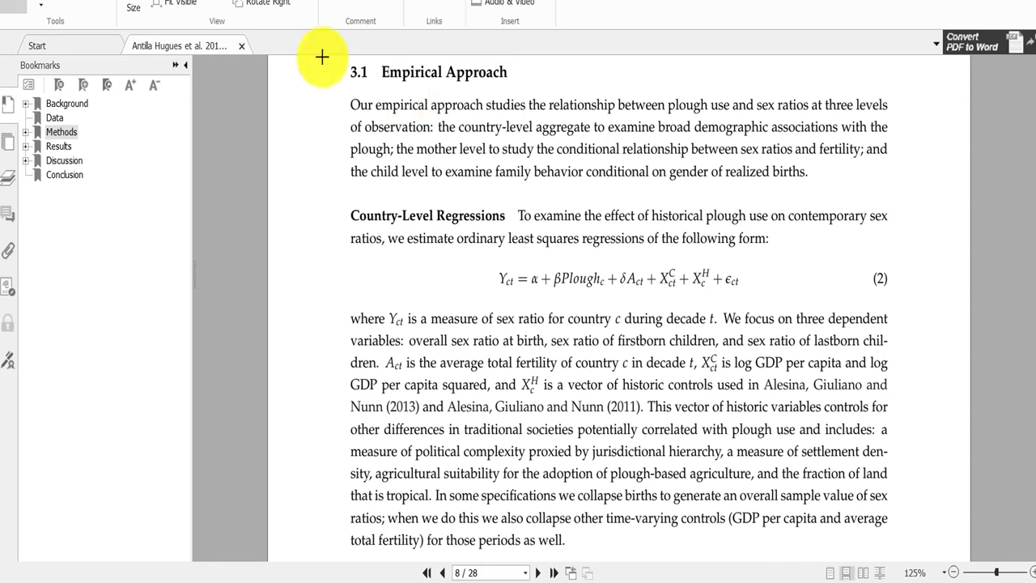
drag(323, 57, 909, 293)
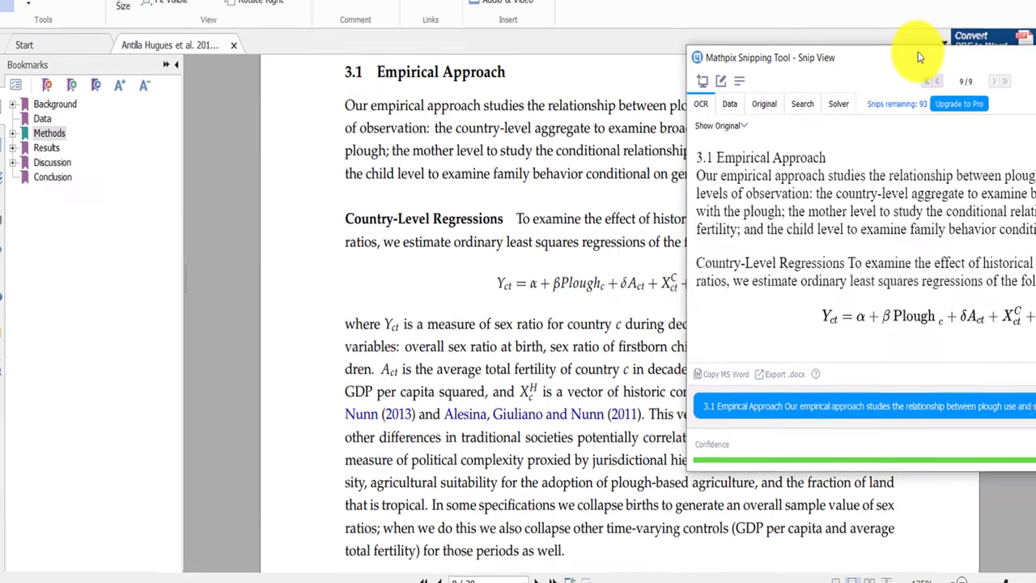
- Export the captured Empirical Approach snip as a .docx file for Word
drag(921, 51, 535, 22)
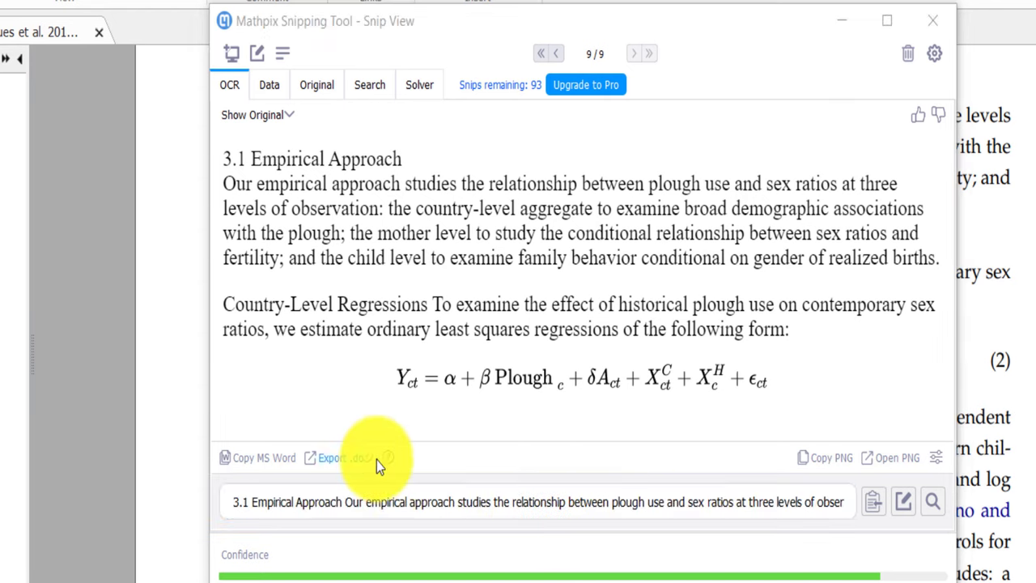
click(338, 457)
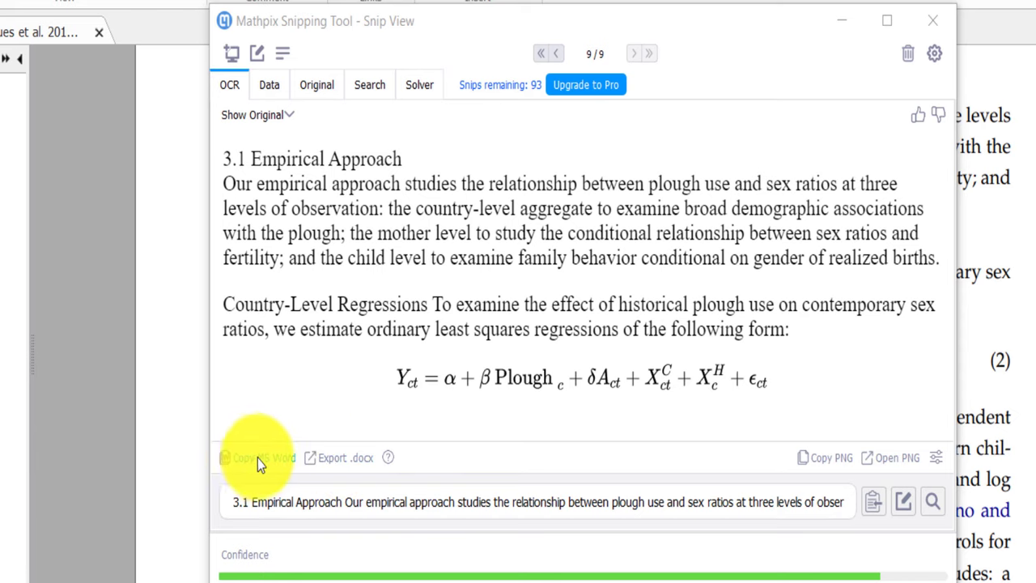
click(317, 458)
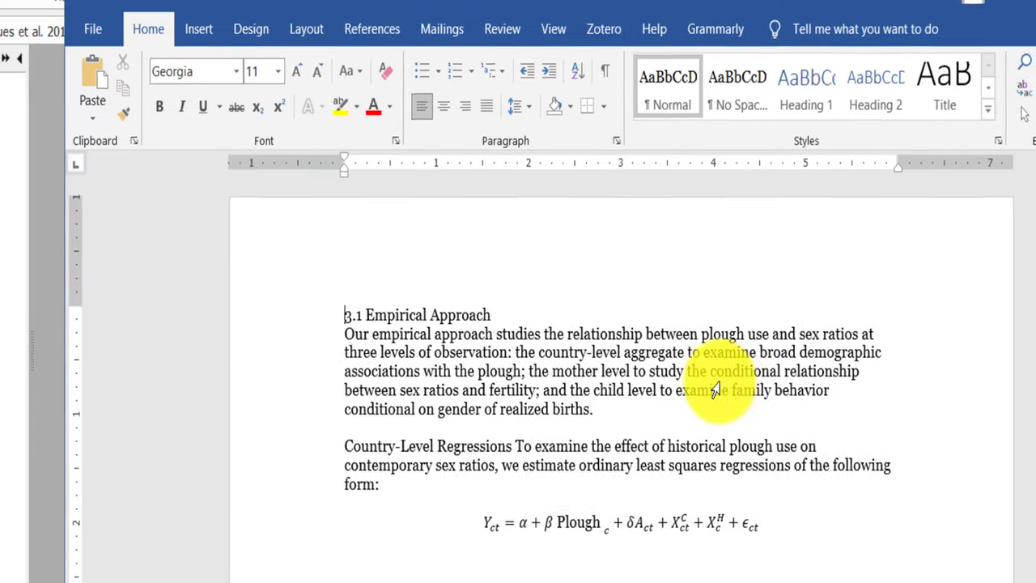
- Inspect the exported text in Word and check that the regression equation is editable with the equation design tools
drag(768, 401, 324, 289)
click(656, 522)
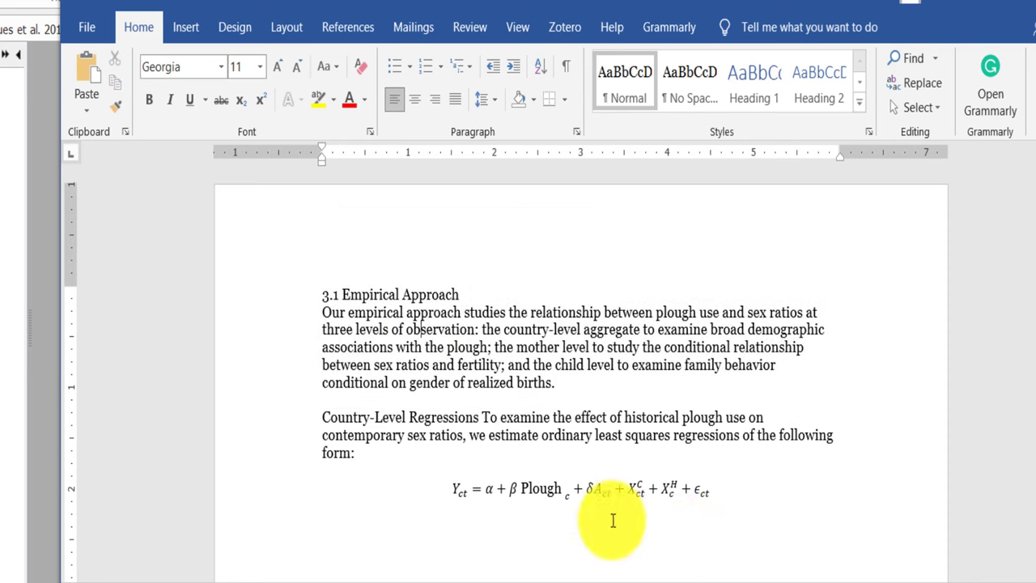
click(579, 496)
drag(503, 492, 571, 495)
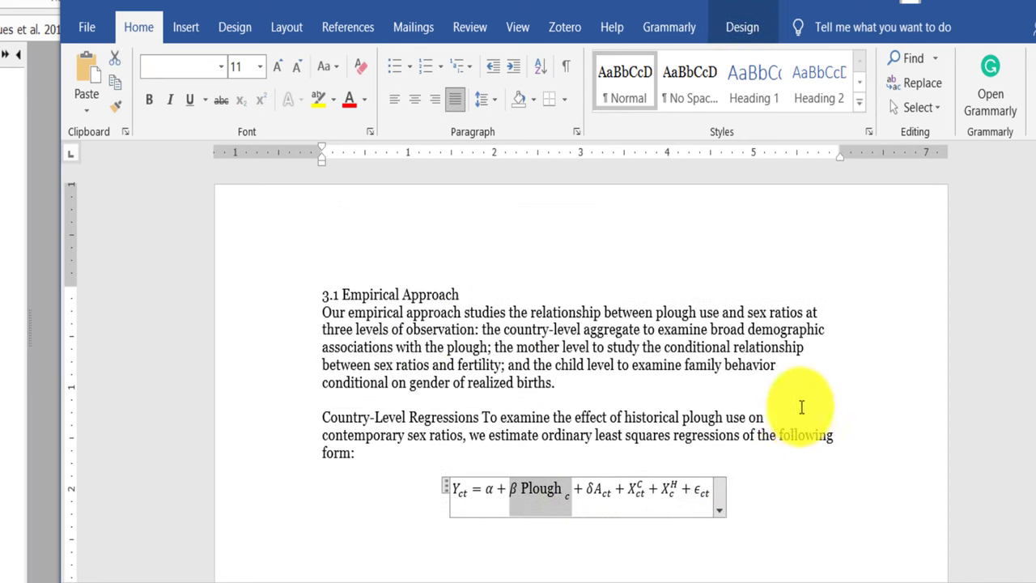
click(743, 27)
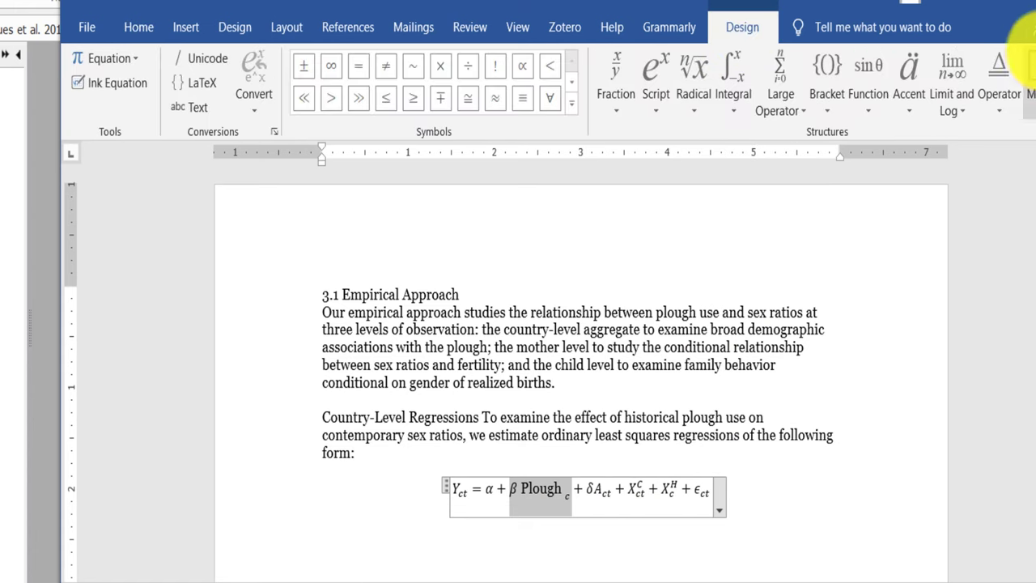
click(1030, 5)
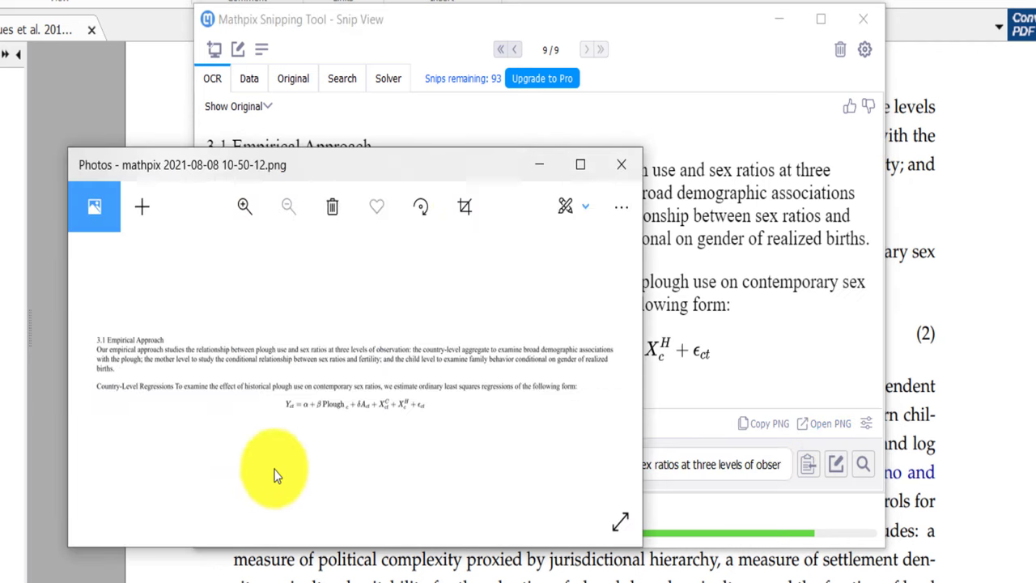
- Close the snip's PNG image, review the snip's source text and heading words in Snip Edit, and save it
click(621, 165)
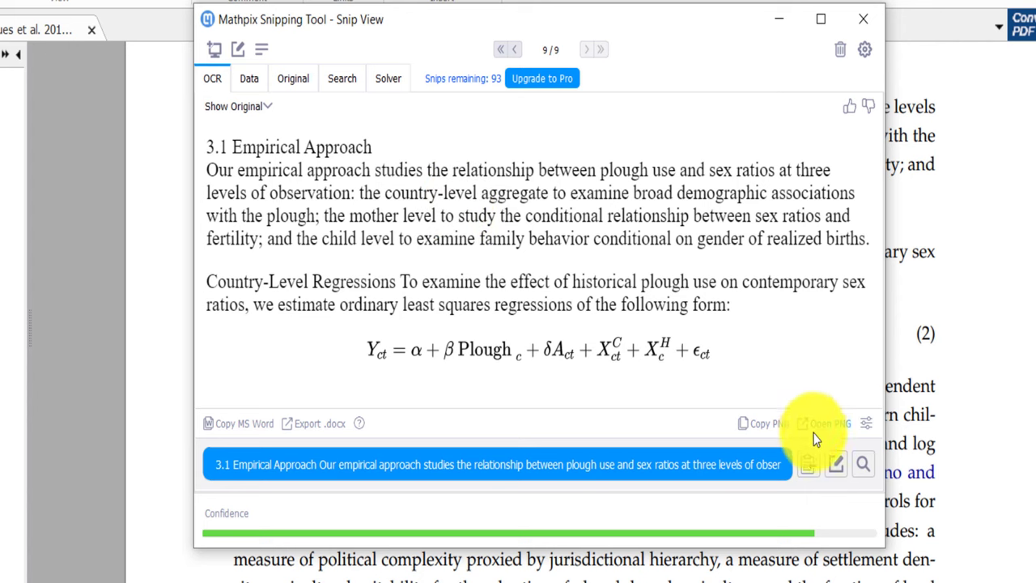
click(835, 462)
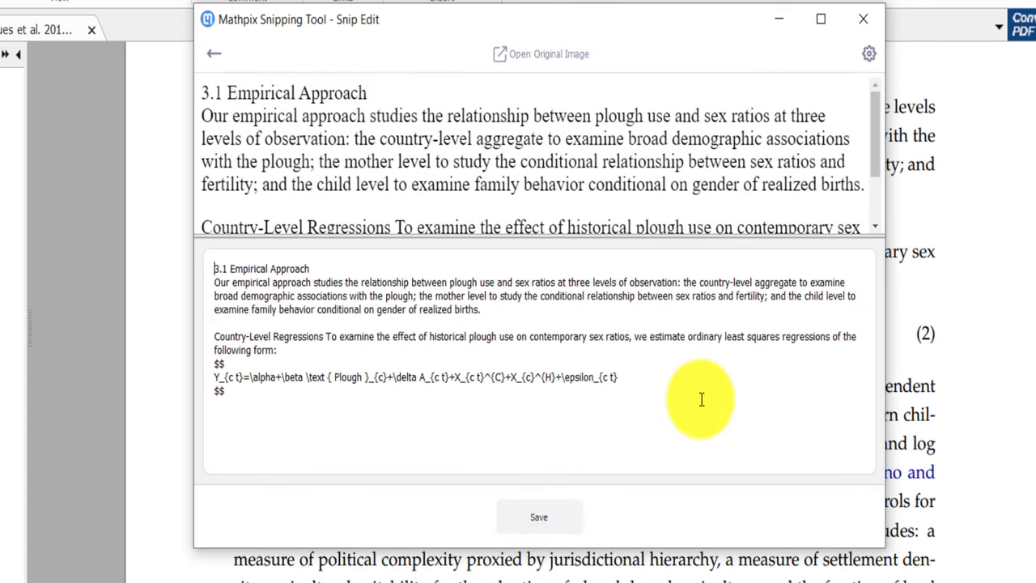
drag(698, 397, 229, 283)
click(229, 283)
double_click(247, 269)
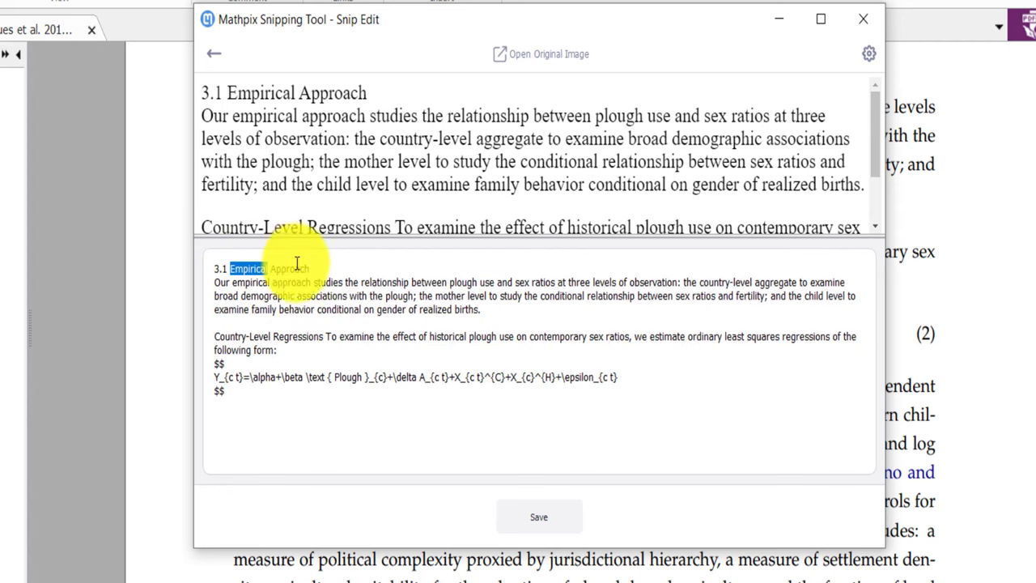
double_click(290, 269)
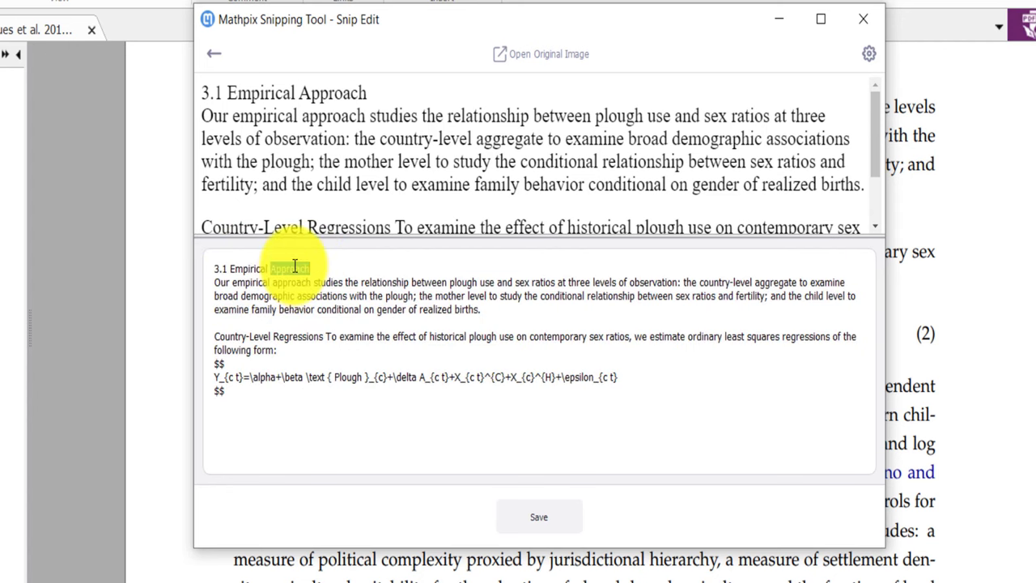
click(564, 512)
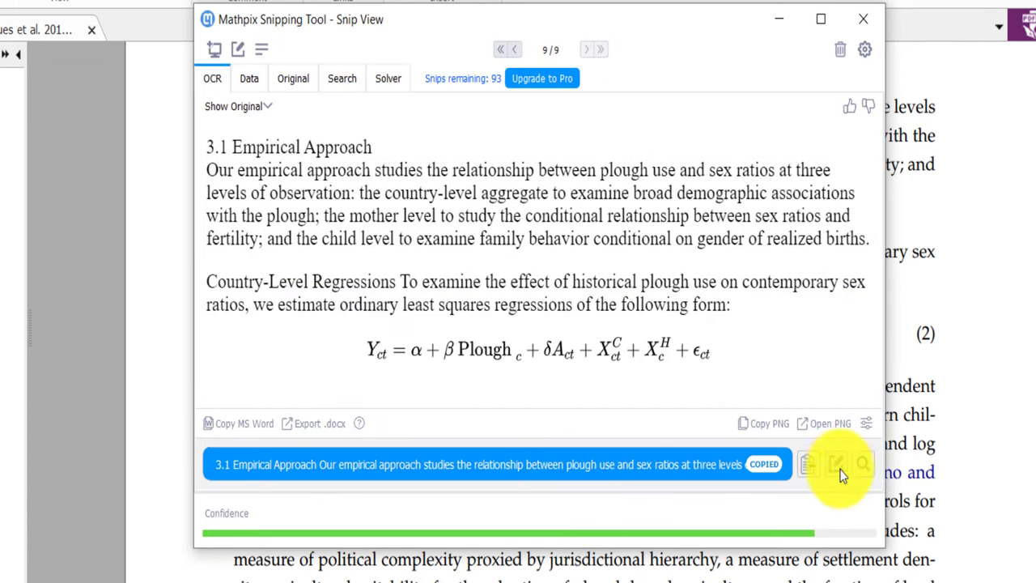
- Copy the snip's entire source text and paste it on a new line before \end{document} in the Test MathPix Overleaf project
click(836, 463)
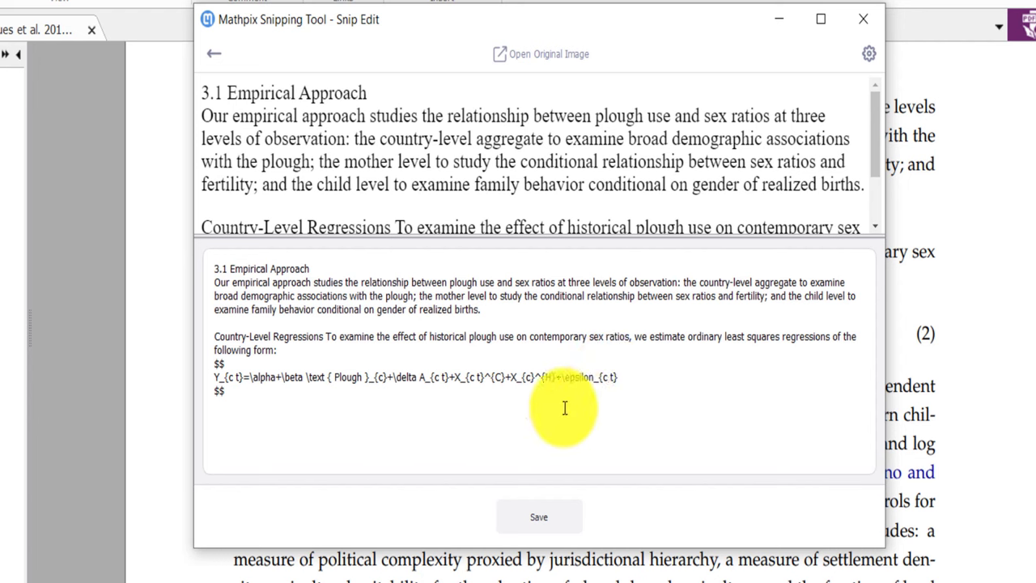
drag(562, 409, 207, 253)
key(ctrl+c)
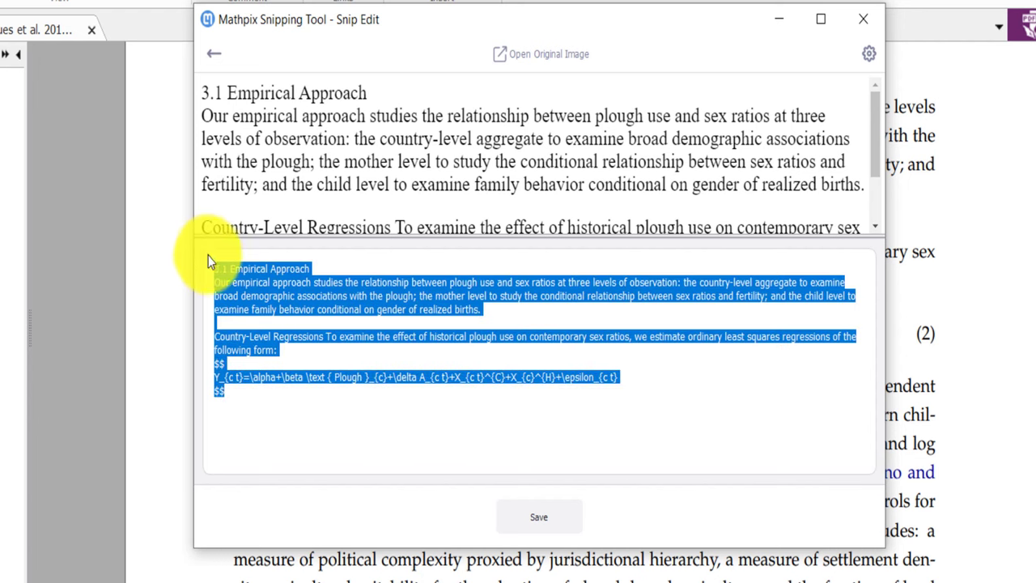
key(alt+Tab)
key(Return)
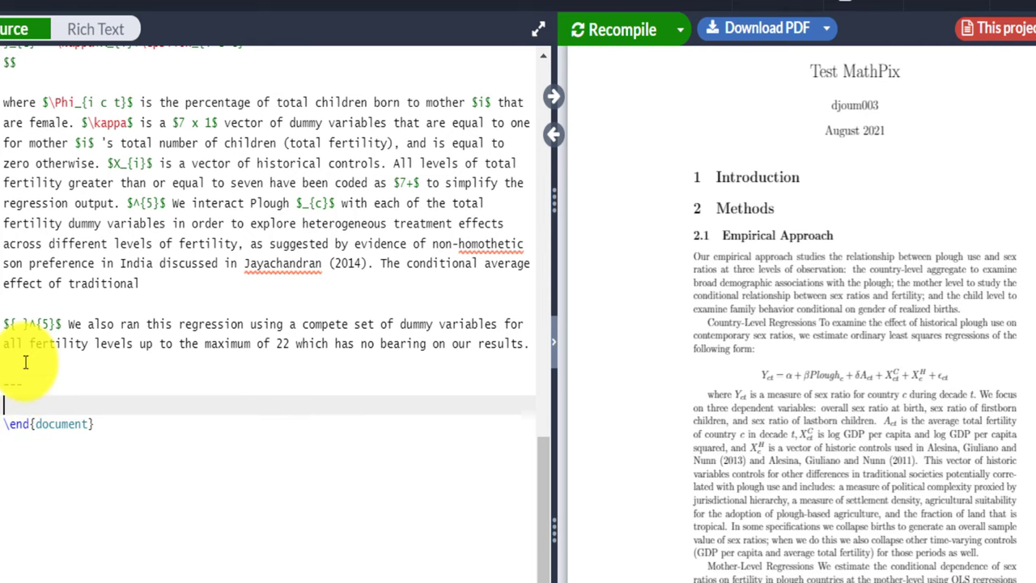
key(ctrl+v)
- Recompile the Test MathPix project and check the pasted 3.1 Empirical Approach passage and equation in the PDF
click(622, 30)
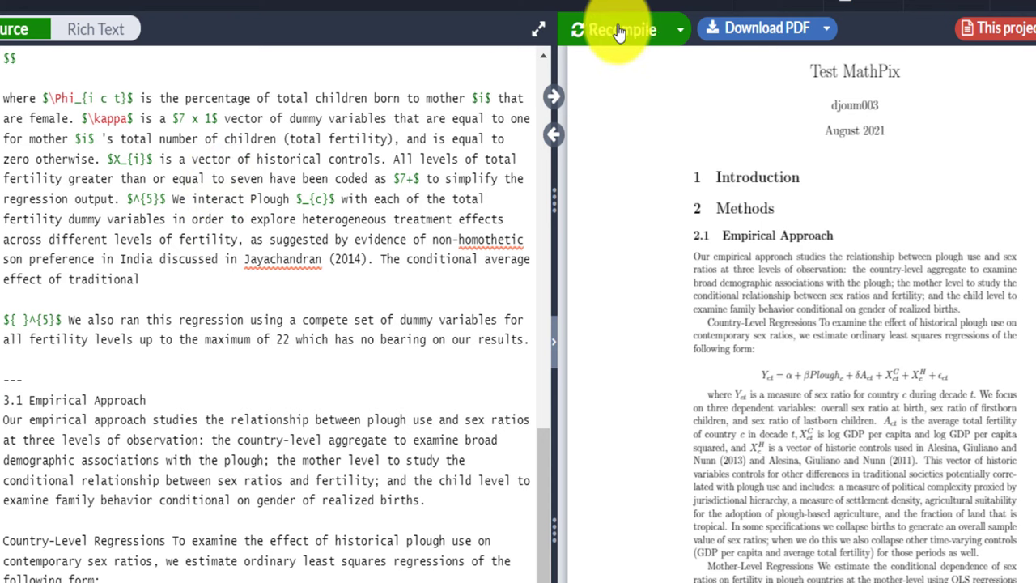
scroll(920, 451, down, 5)
scroll(308, 418, down, 4)
scroll(308, 418, up, 4)
scroll(751, 304, up, 2)
drag(655, 296, 887, 427)
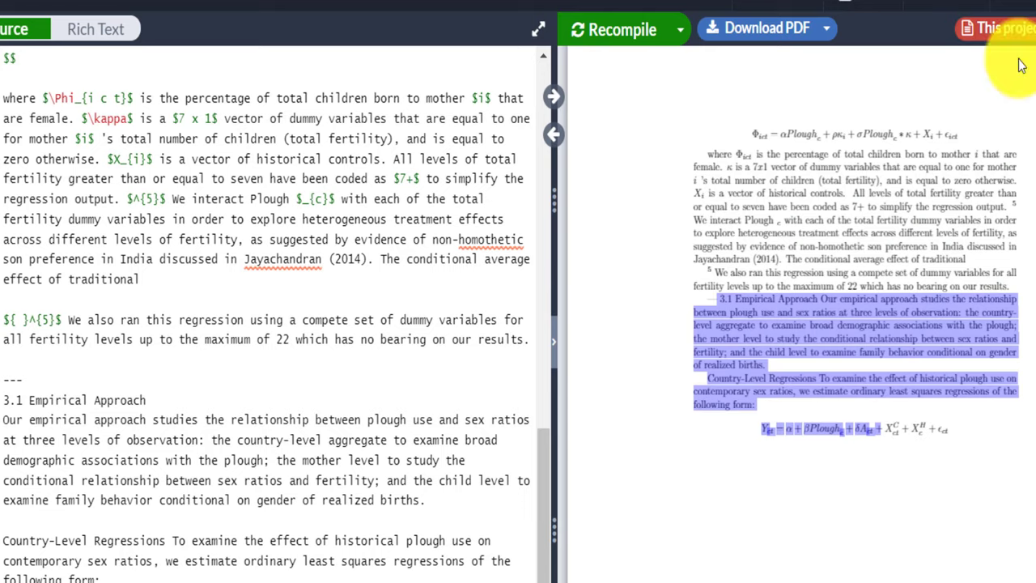
- Return to the Mathpix Snipping Tool and review the snip's data output formats, including DOCX and MathML
key(alt+Tab)
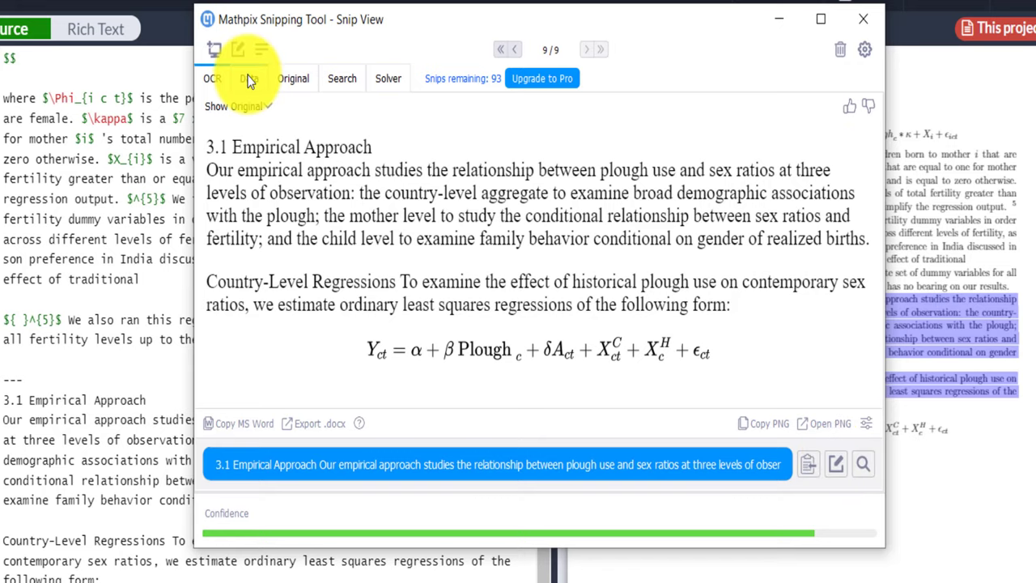
click(243, 79)
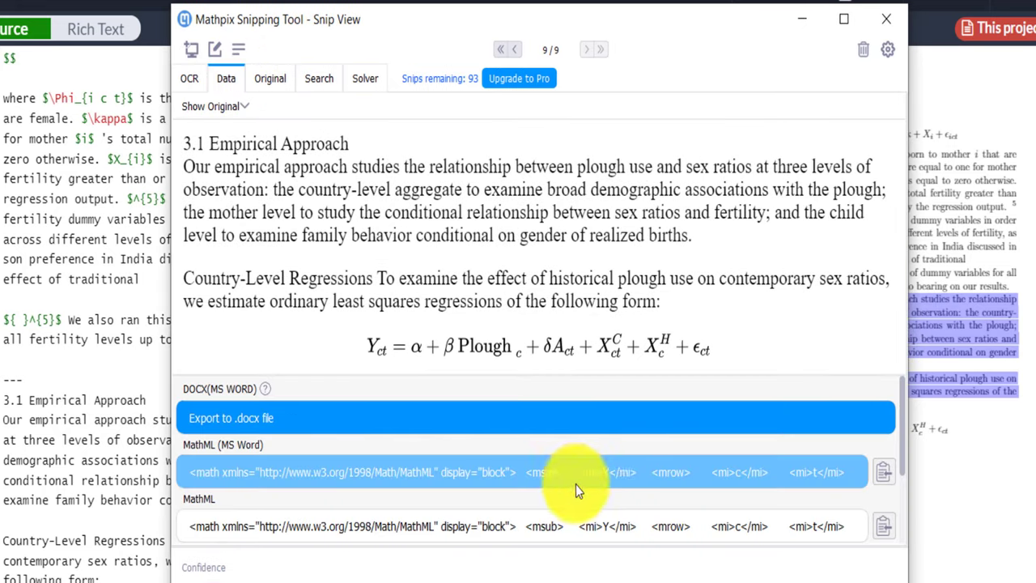
scroll(283, 496, down, 2)
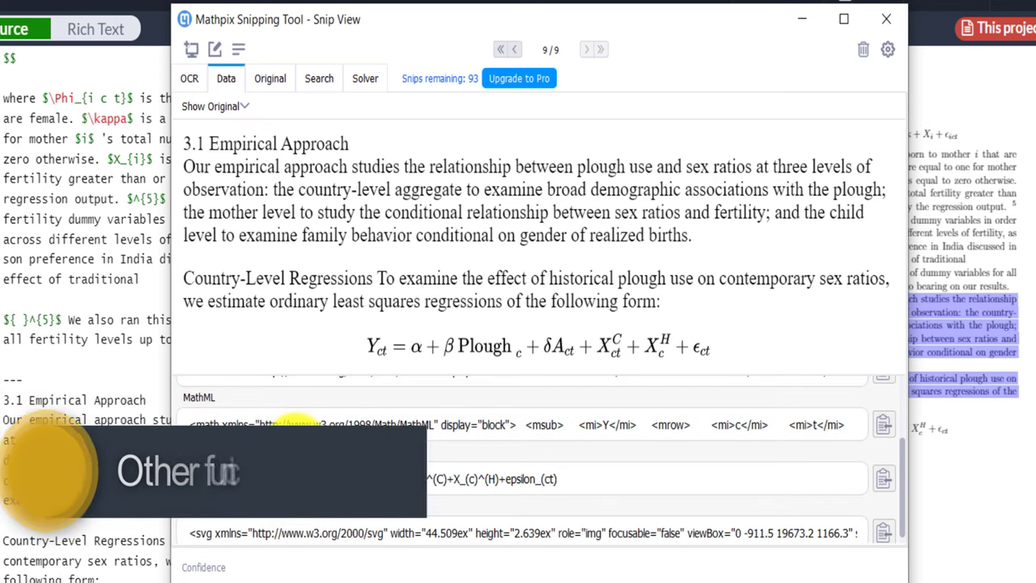
scroll(323, 421, up, 2)
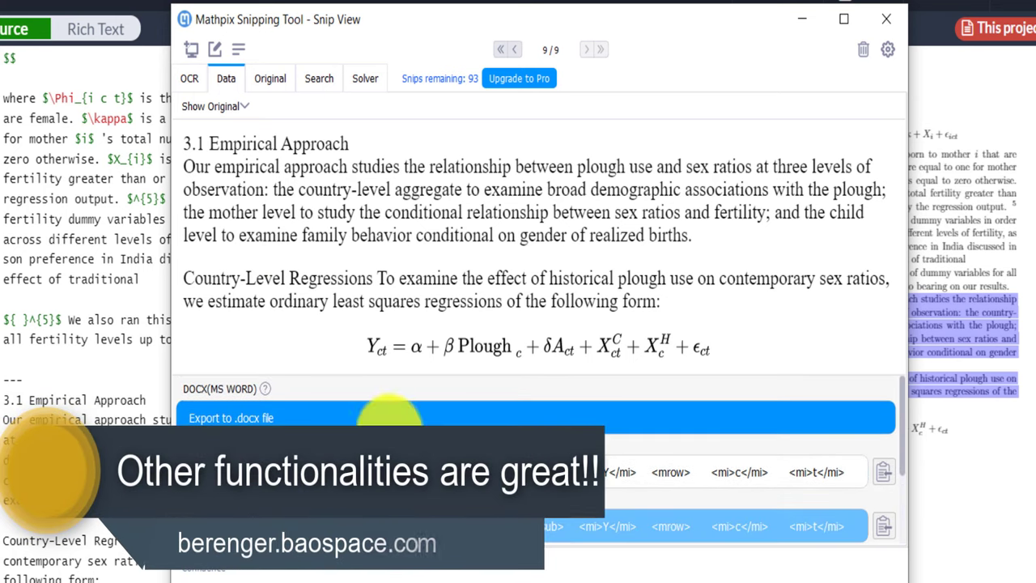
- View the snip's original image and browse the related formula search results for the 3.1 Empirical Approach passage
click(275, 81)
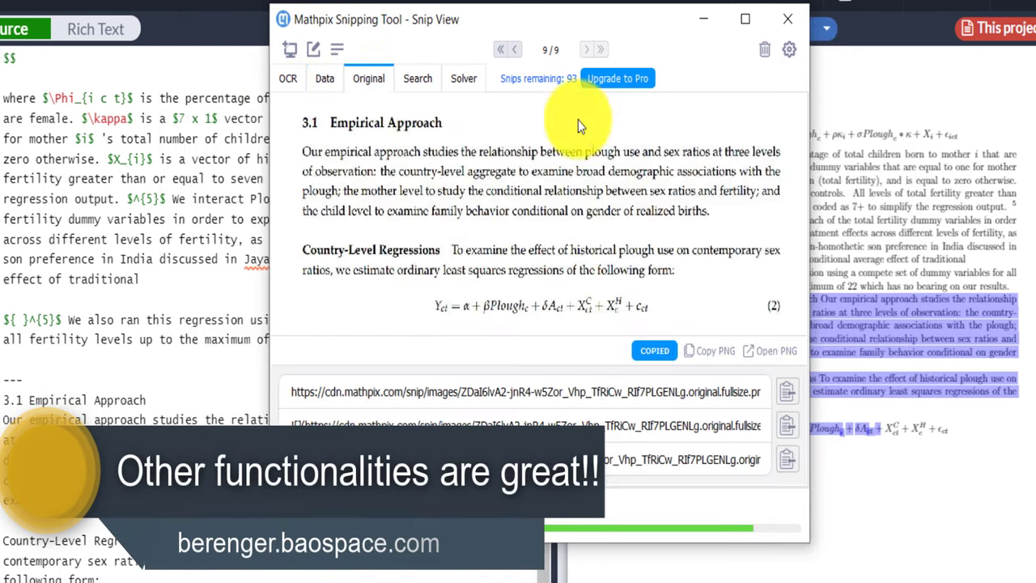
click(419, 79)
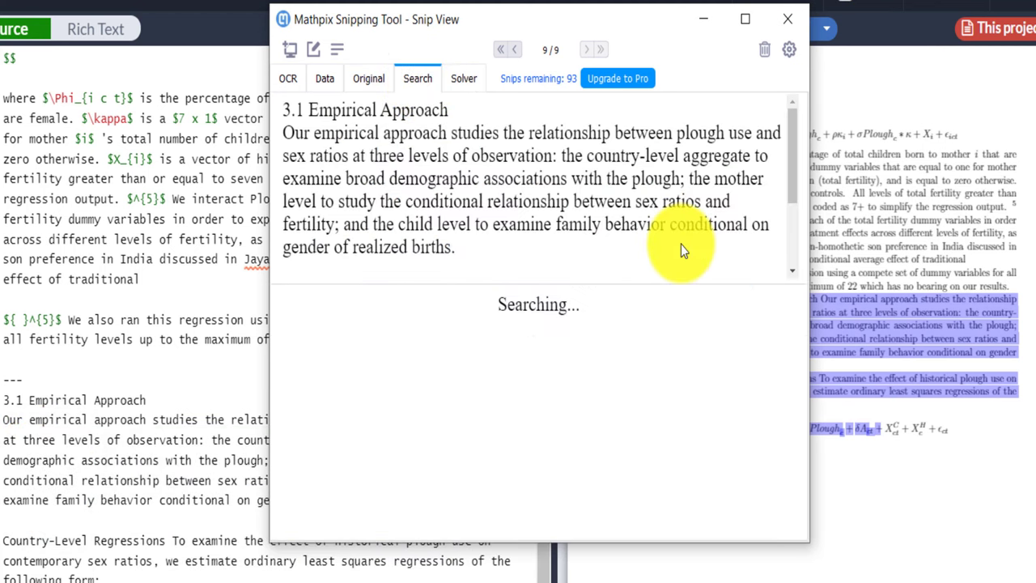
scroll(618, 348, down, 5)
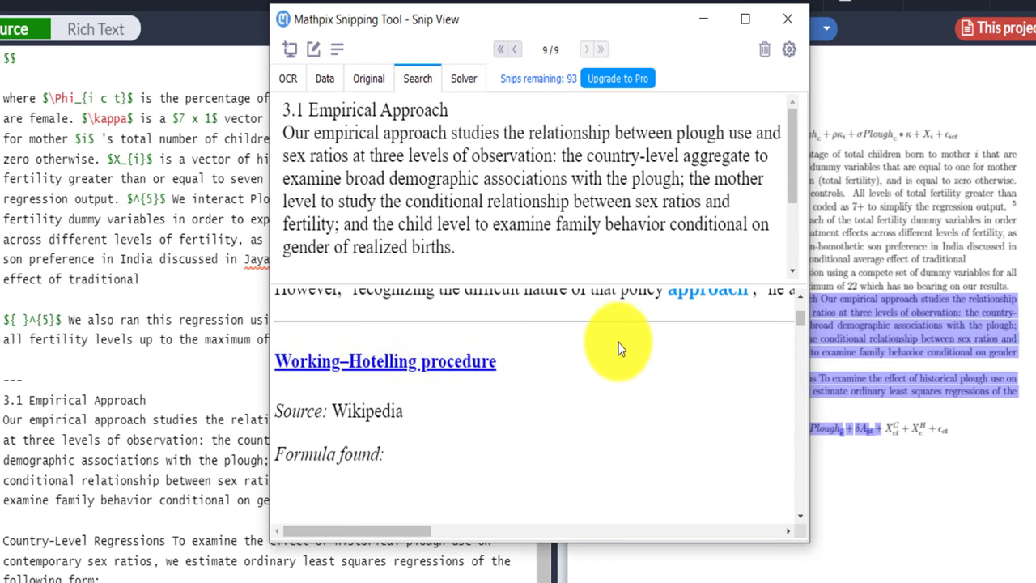
drag(804, 540, 982, 582)
scroll(821, 423, down, 3)
scroll(821, 426, up, 5)
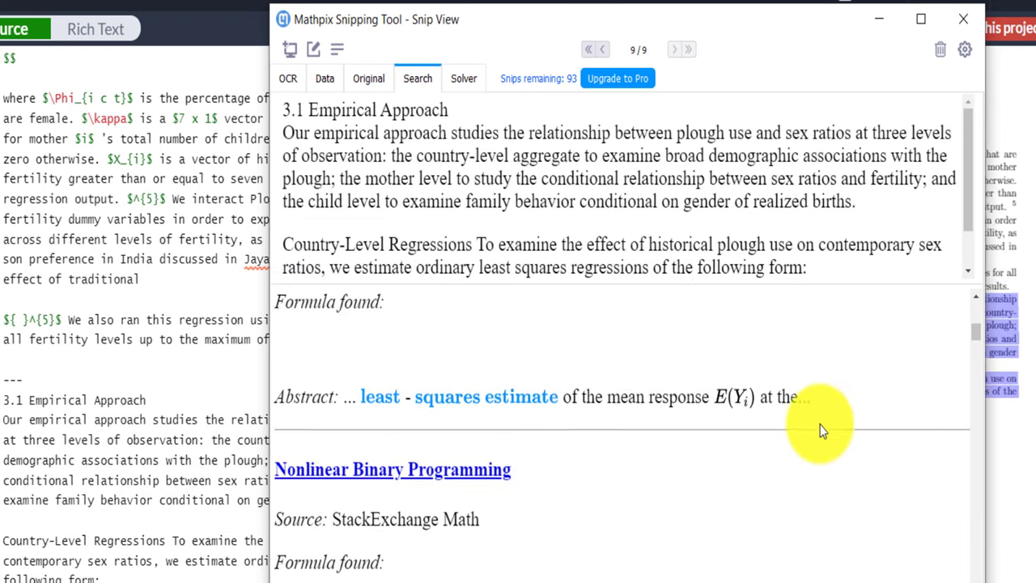
scroll(380, 450, up, 3)
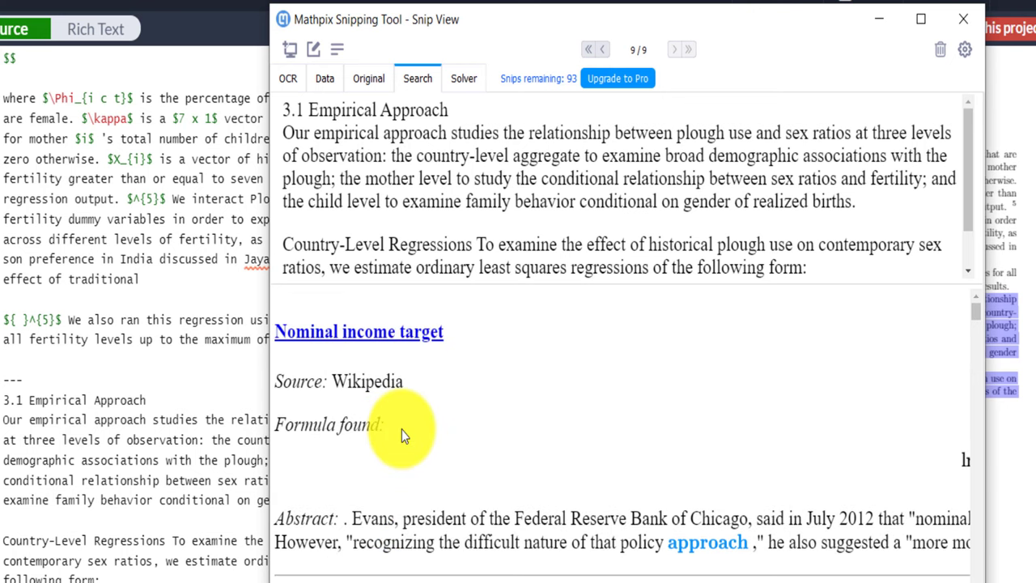
scroll(414, 392, down, 5)
scroll(414, 390, down, 8)
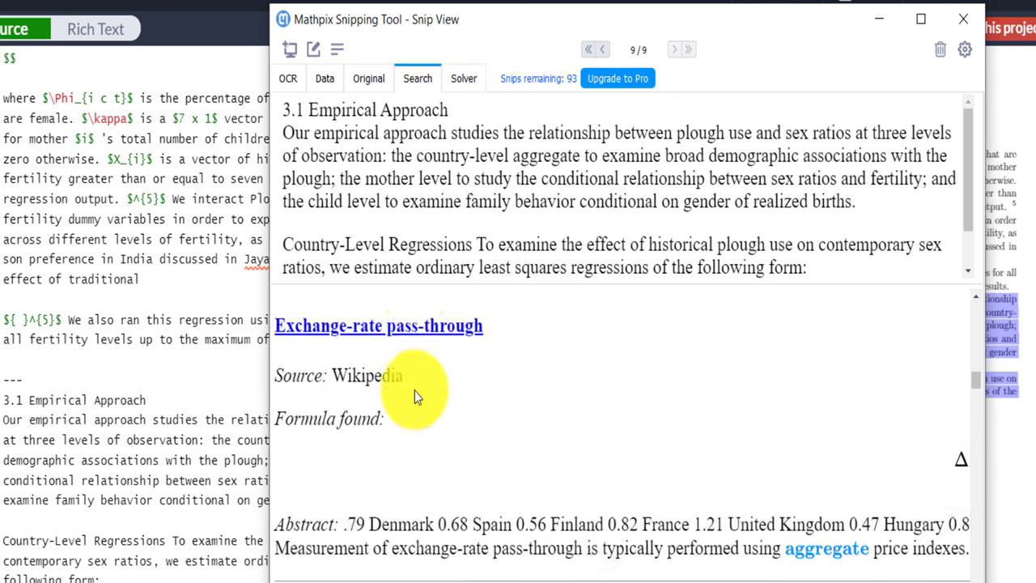
scroll(491, 400, up, 1)
scroll(342, 310, down, 1)
scroll(359, 316, up, 3)
scroll(625, 323, up, 1)
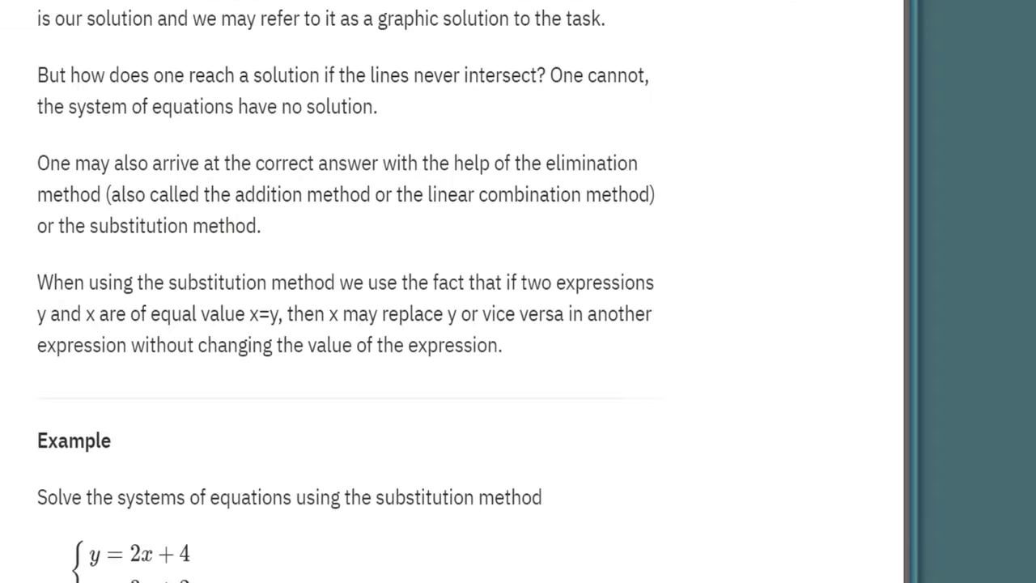
- Snip the system y = 2x + 4, y = 3x + 2 from the web page's substitution example and view its Solver solution and graph
scroll(11, 93, up, 3)
scroll(22, 118, down, 5)
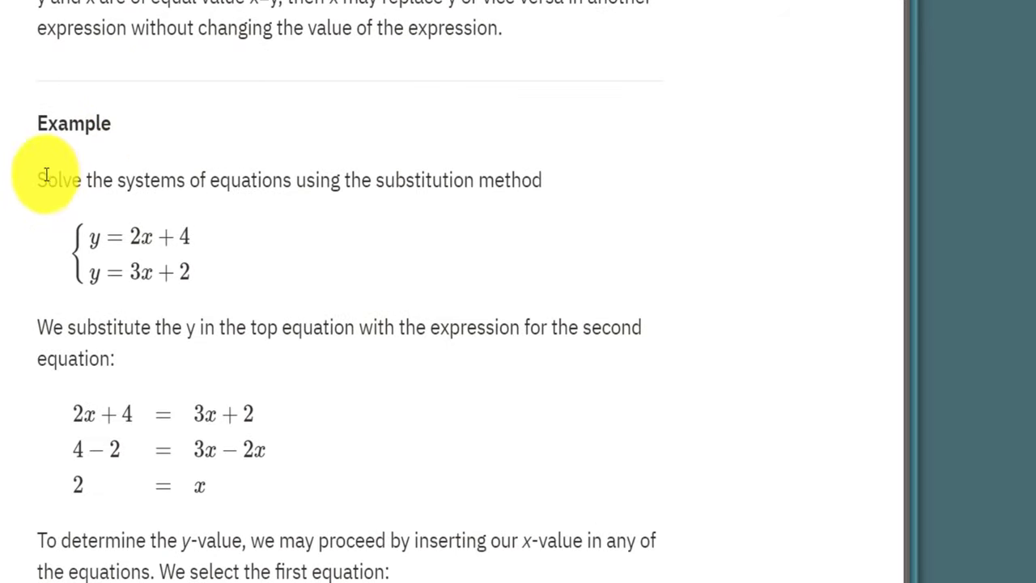
drag(46, 180, 475, 243)
click(487, 255)
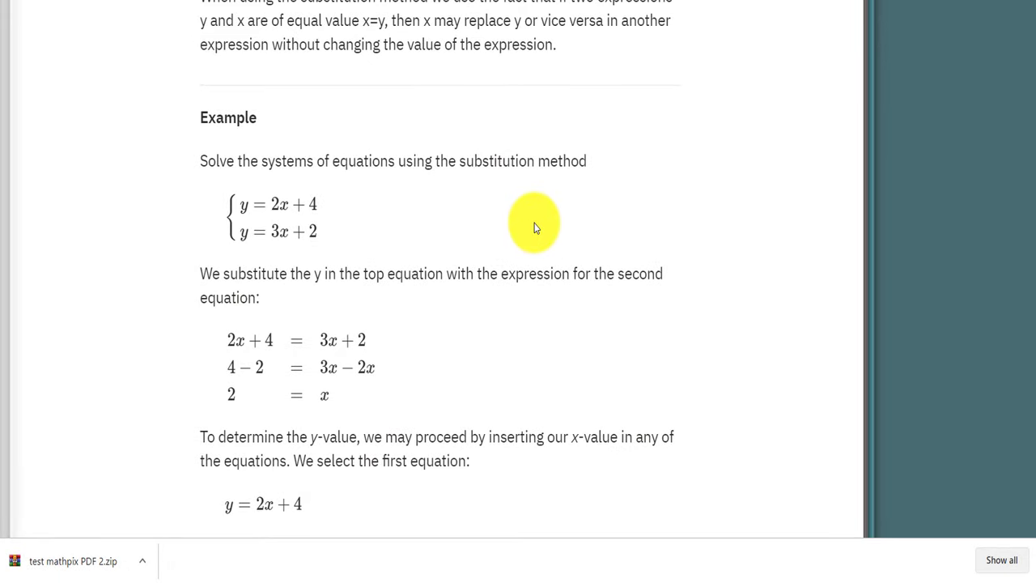
key(alt+Tab)
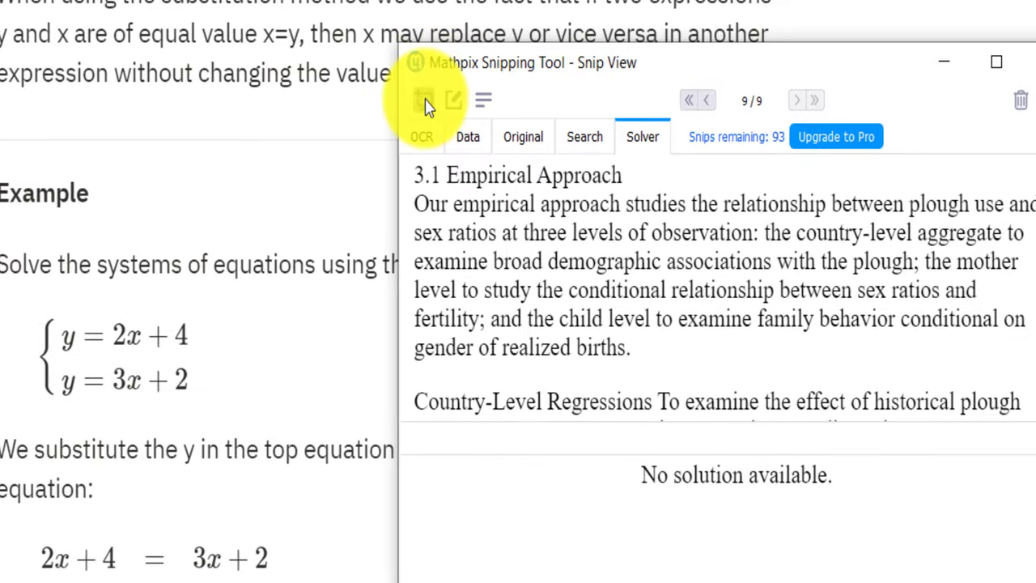
click(425, 105)
drag(23, 289, 242, 400)
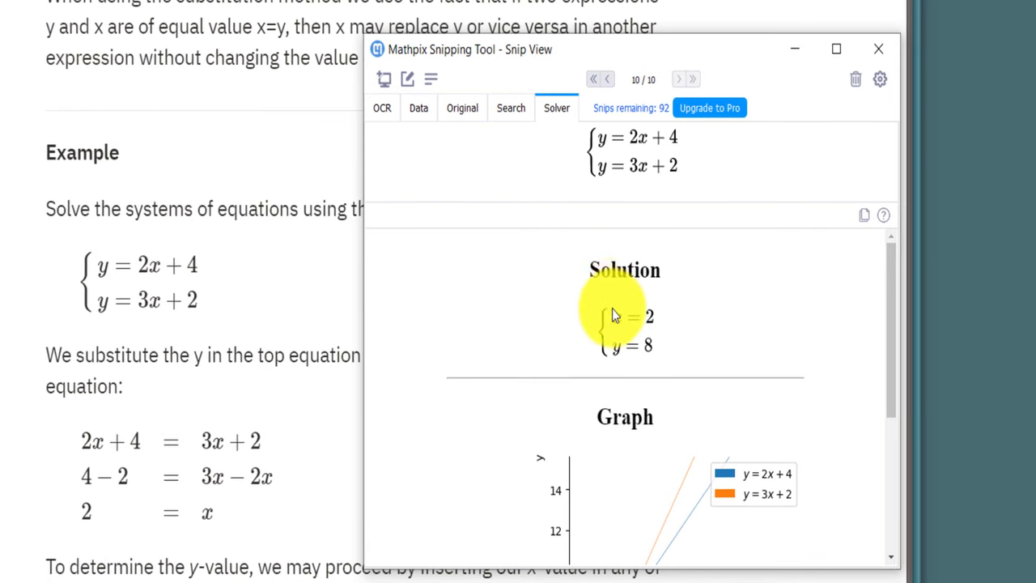
scroll(612, 315, down, 5)
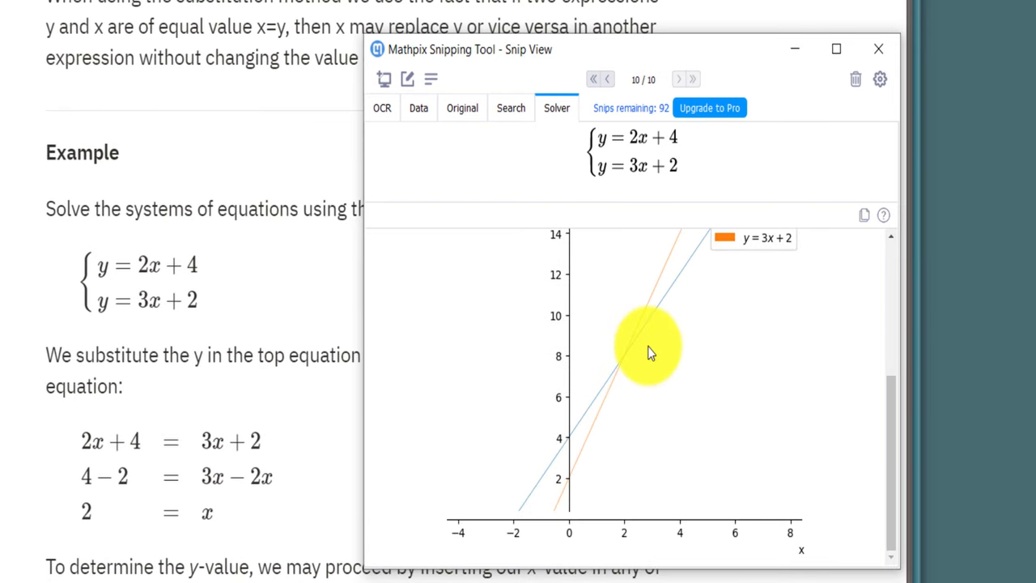
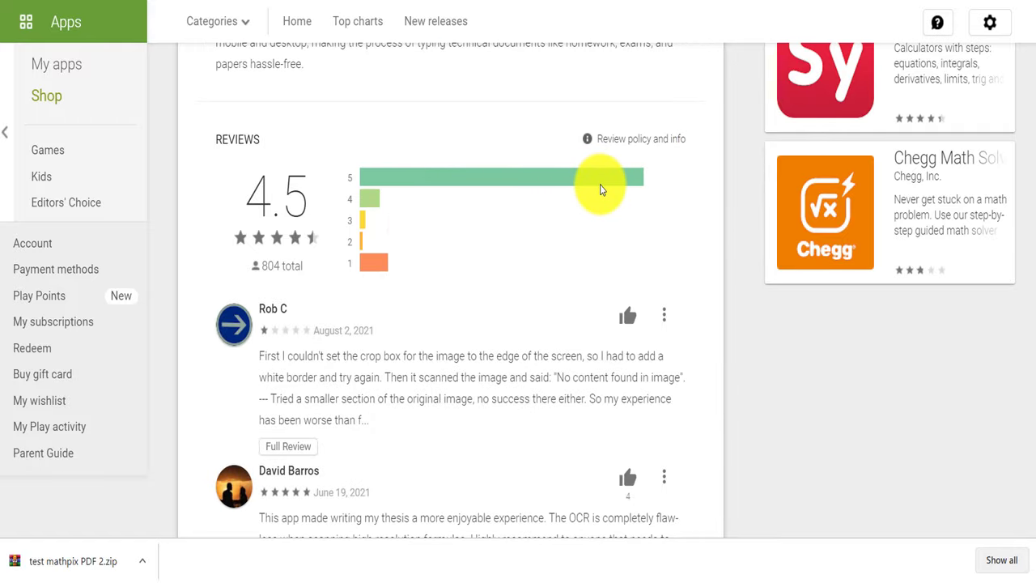
- View the Snip app's listing on Google Play, return to the test mathpix PDF 2 note and dismiss the snip format choices
scroll(734, 247, up, 8)
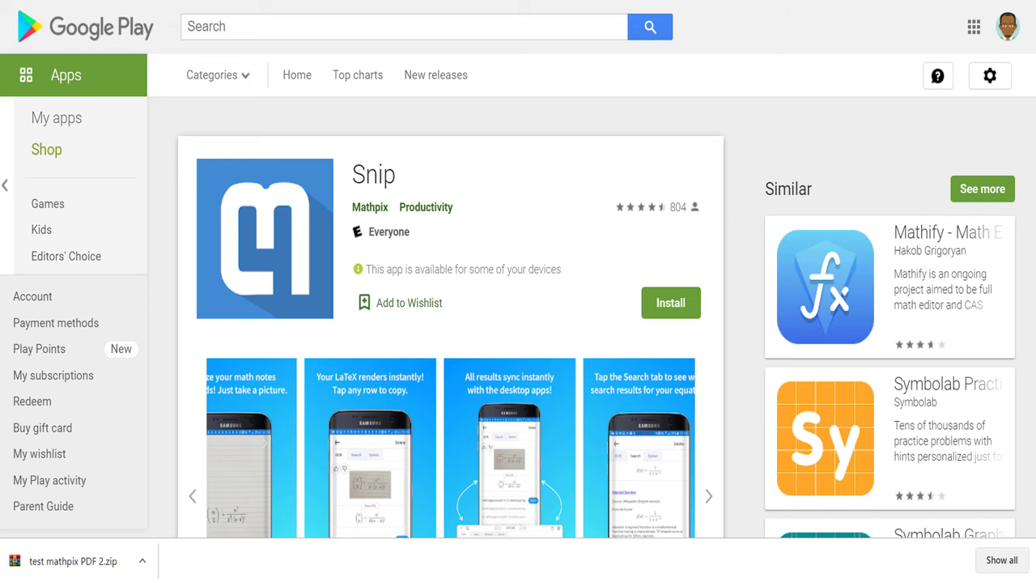
key(ctrl+Tab)
key(ctrl+Tab)
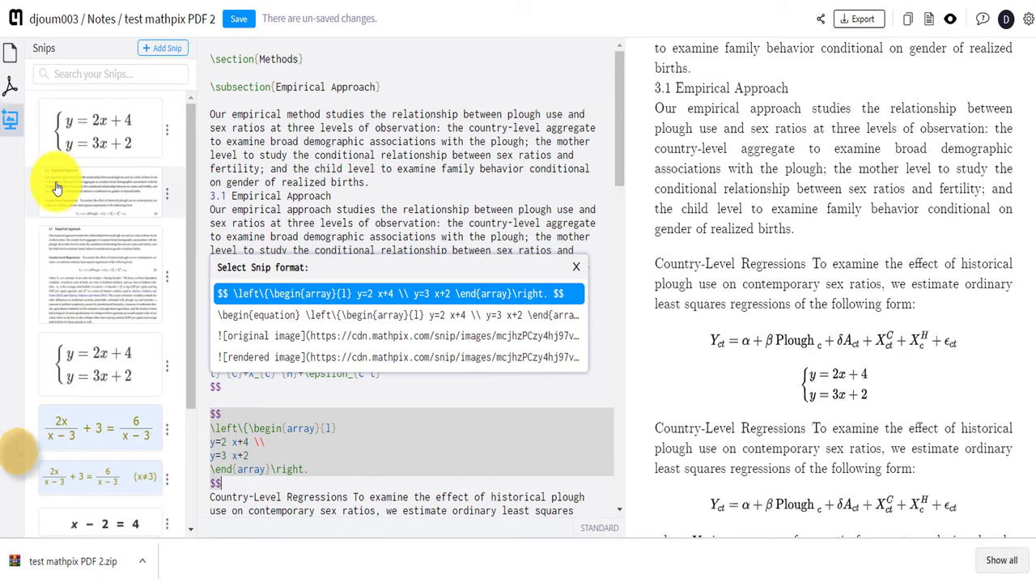
click(9, 188)
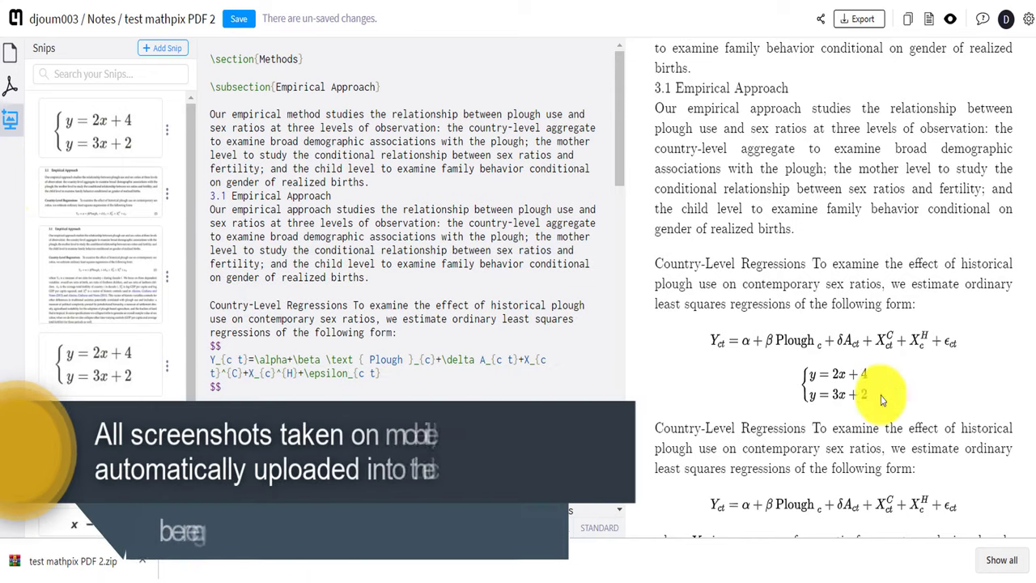
- Bring up the Mathpix Snipping Tool window with the solved system, move it over the note and minimize it
click(785, 579)
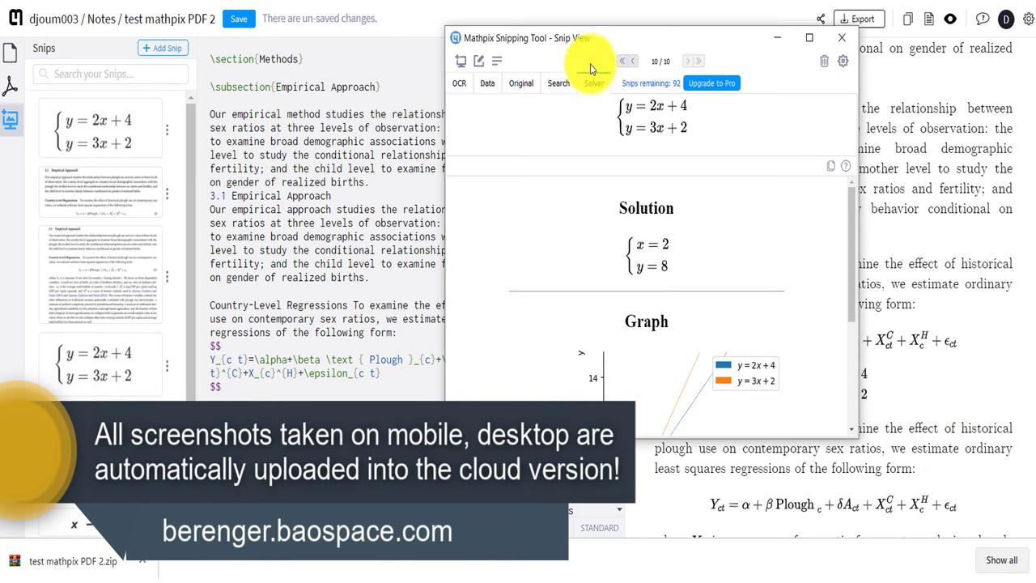
drag(613, 30, 428, 79)
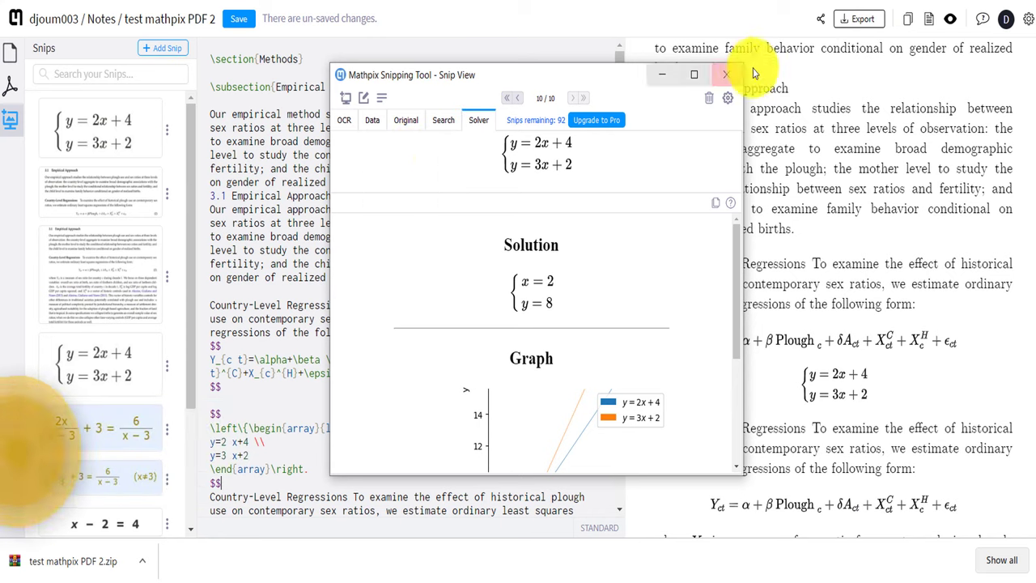
click(661, 75)
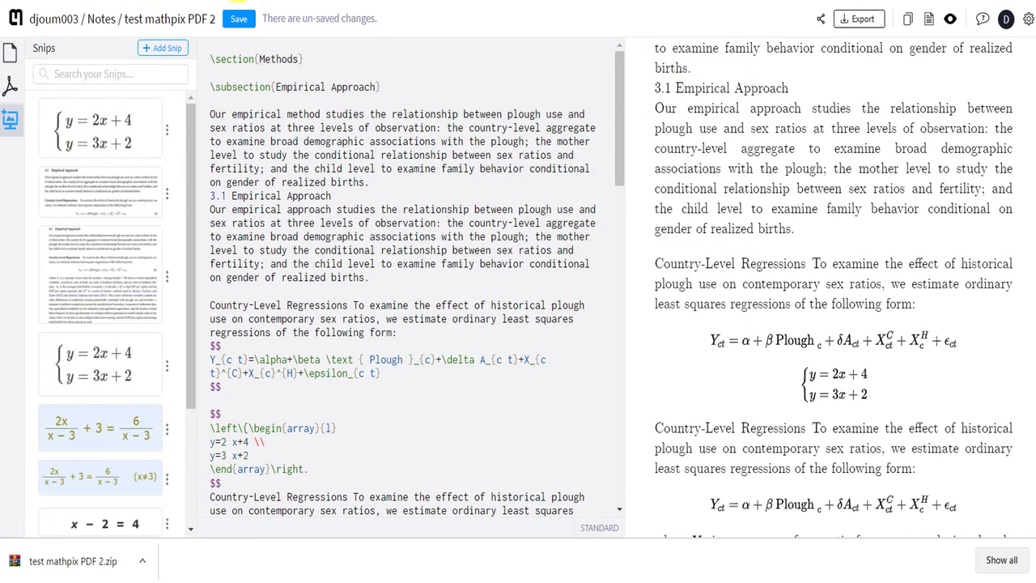
- Look through the note's snips and insert the newest y = 2x + 4, y = 3x + 2 snip inline after the existing system equation
scroll(110, 275, down, 2)
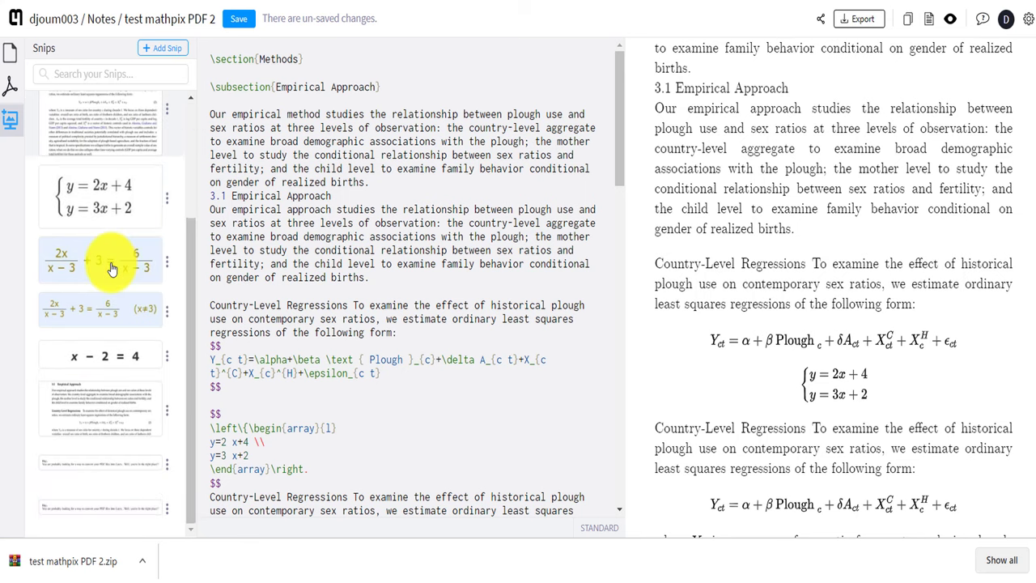
scroll(111, 268, up, 2)
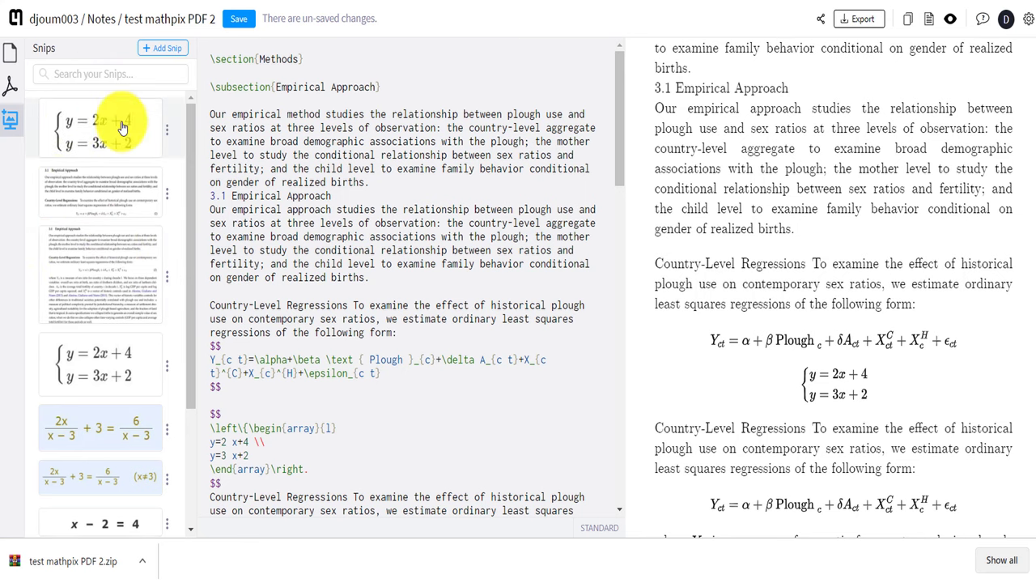
click(91, 121)
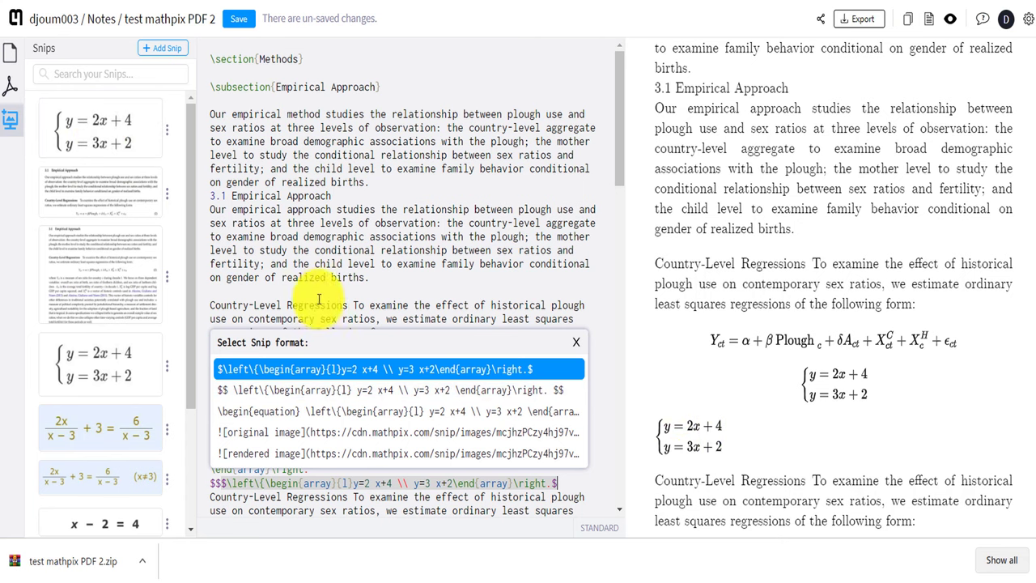
- Insert the newest equation system snip on a new line below the 3.1 Empirical Approach paragraph, and delete it again
click(369, 277)
key(Return)
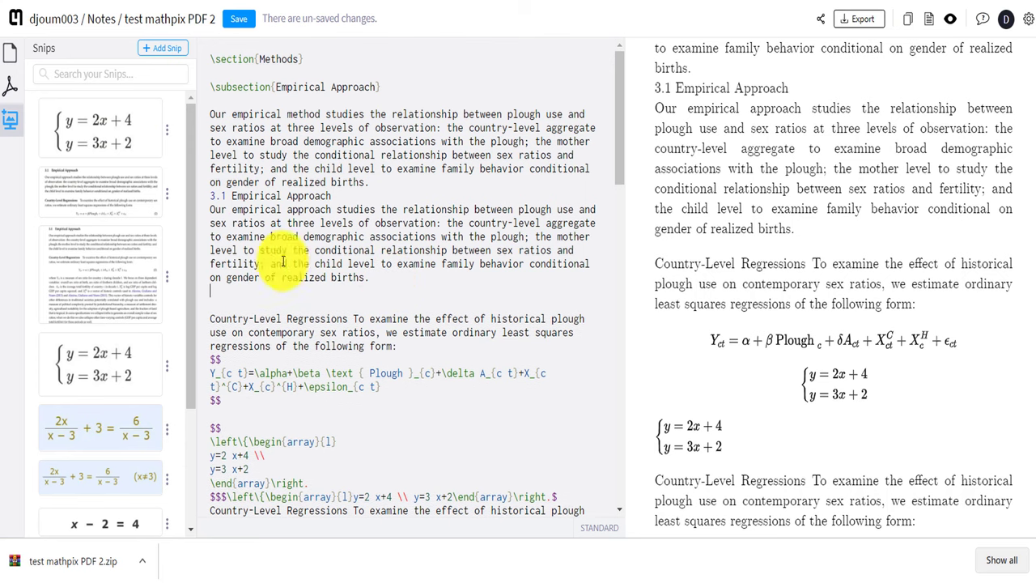
click(100, 132)
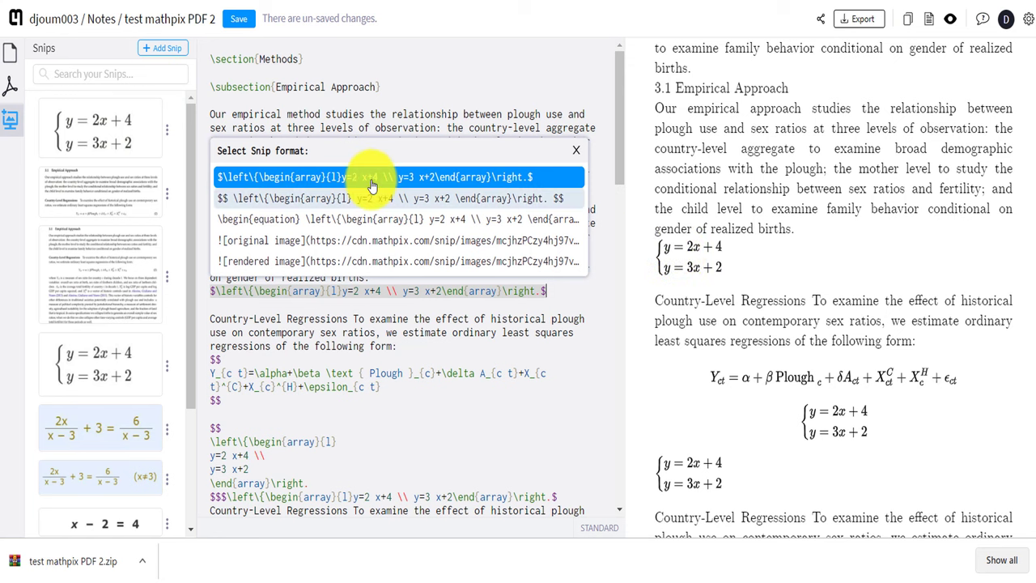
click(501, 114)
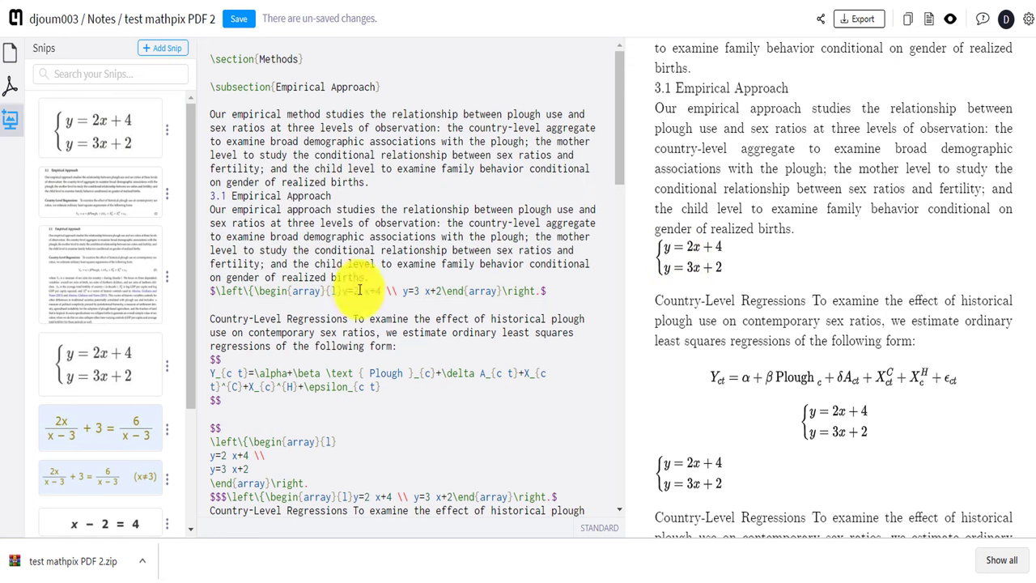
drag(559, 291, 213, 293)
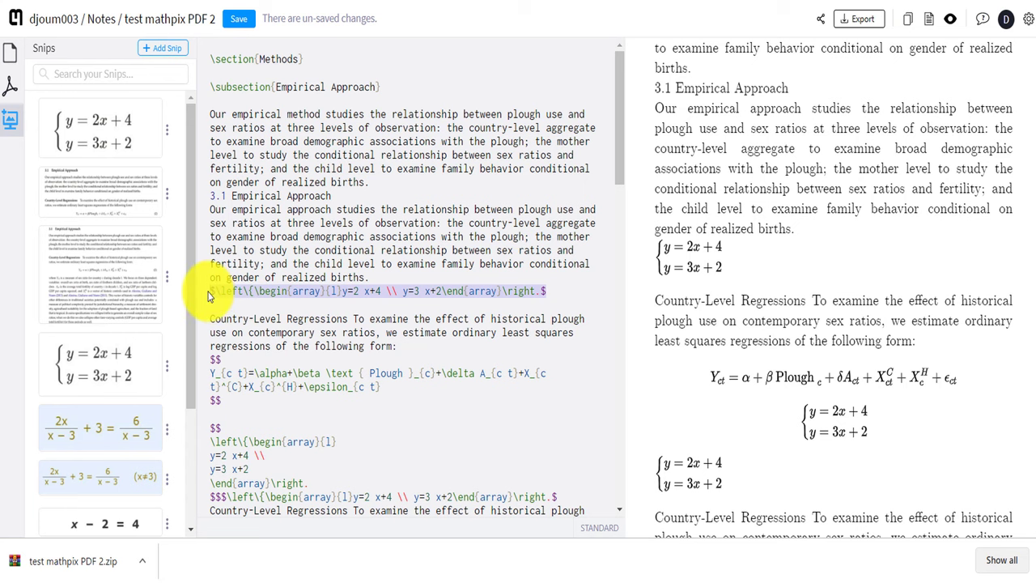
key(BackSpace)
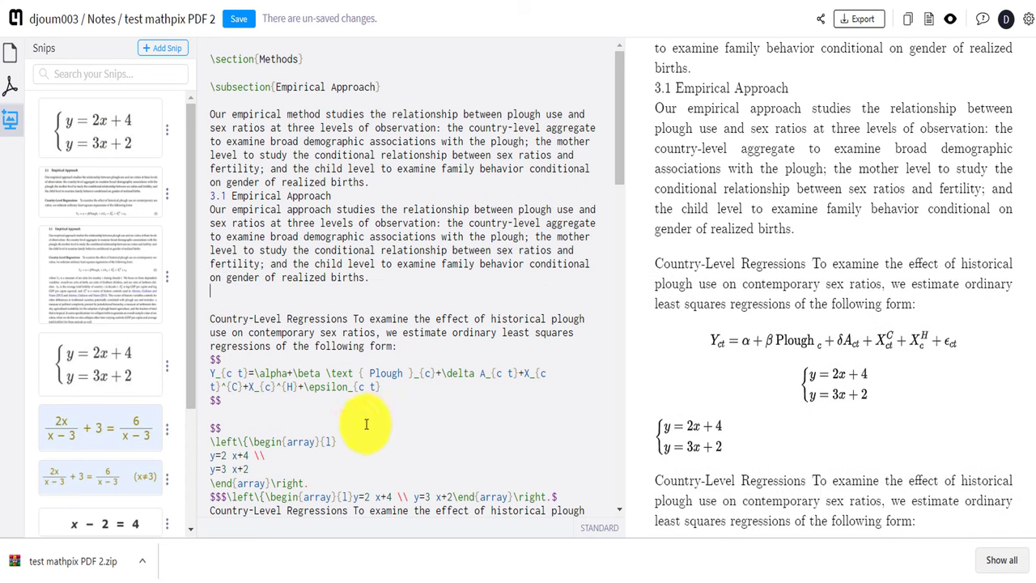
- Insert the 2x/(x-3) + 3 = 6/(x-3) snip as a $$ block equation at the note's end and check it in the preview
scroll(379, 344, down, 1)
scroll(379, 344, down, 10)
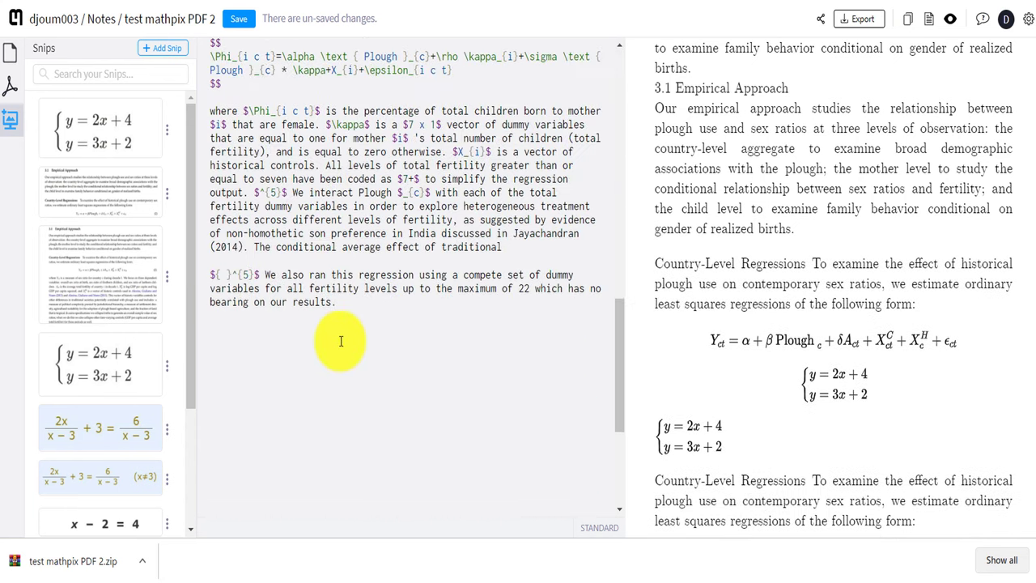
click(362, 335)
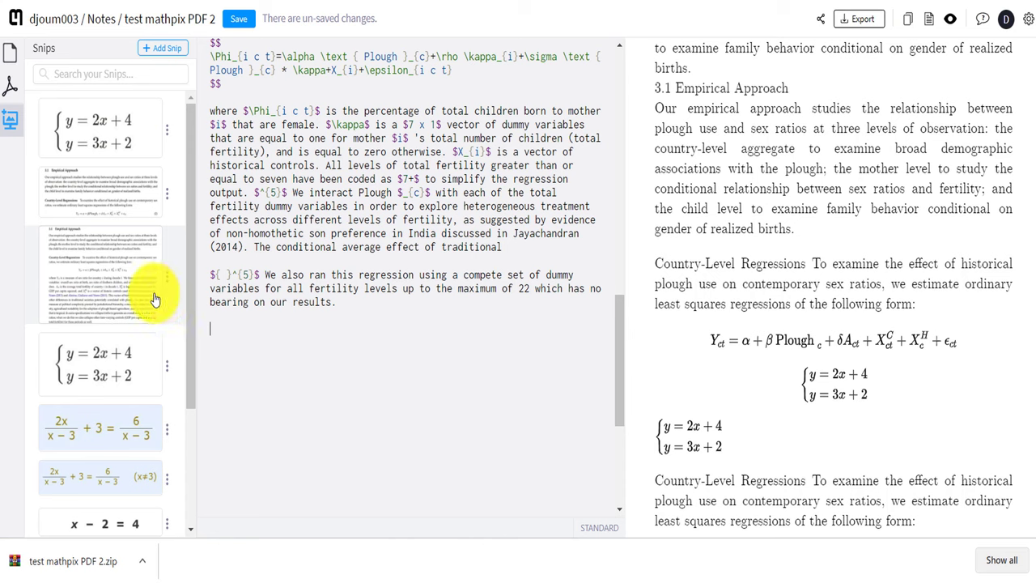
scroll(122, 308, down, 2)
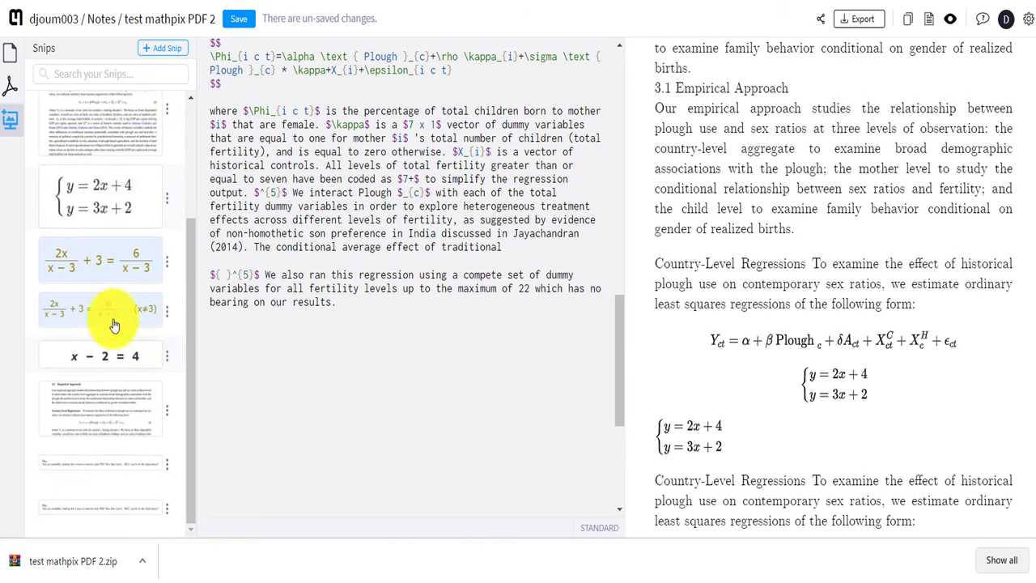
click(89, 260)
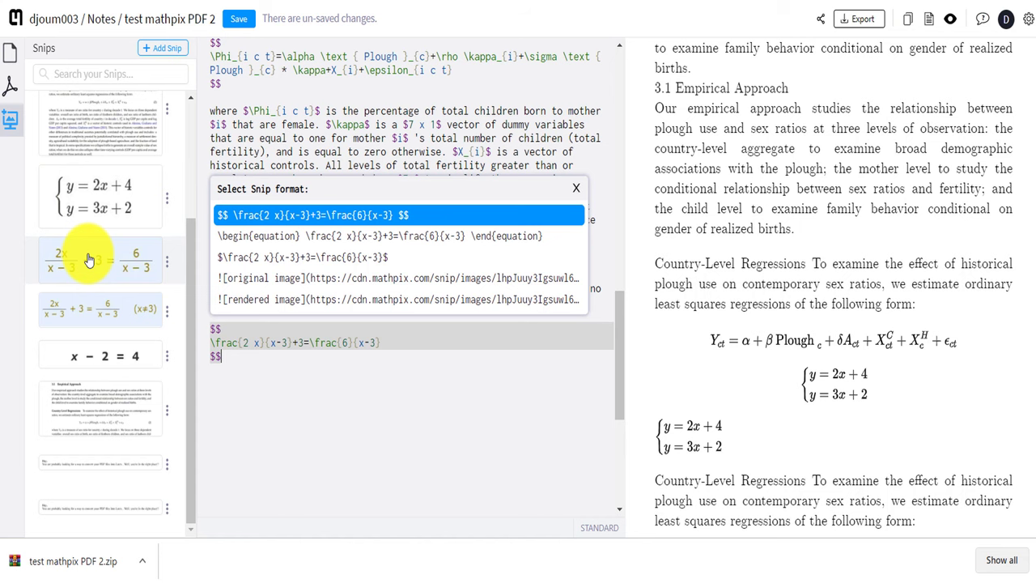
scroll(814, 348, down, 10)
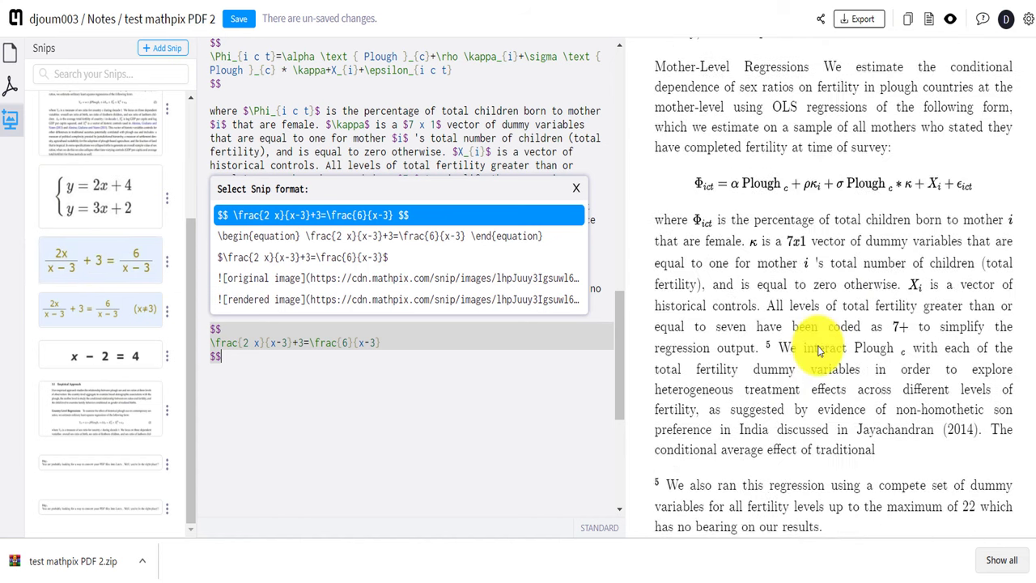
scroll(816, 348, down, 5)
scroll(856, 243, up, 2)
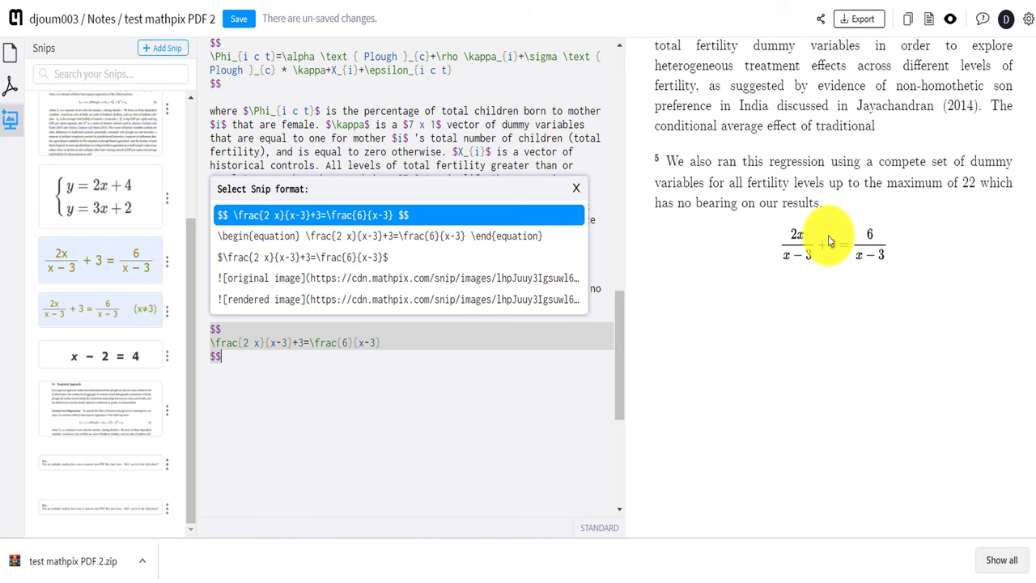
click(364, 455)
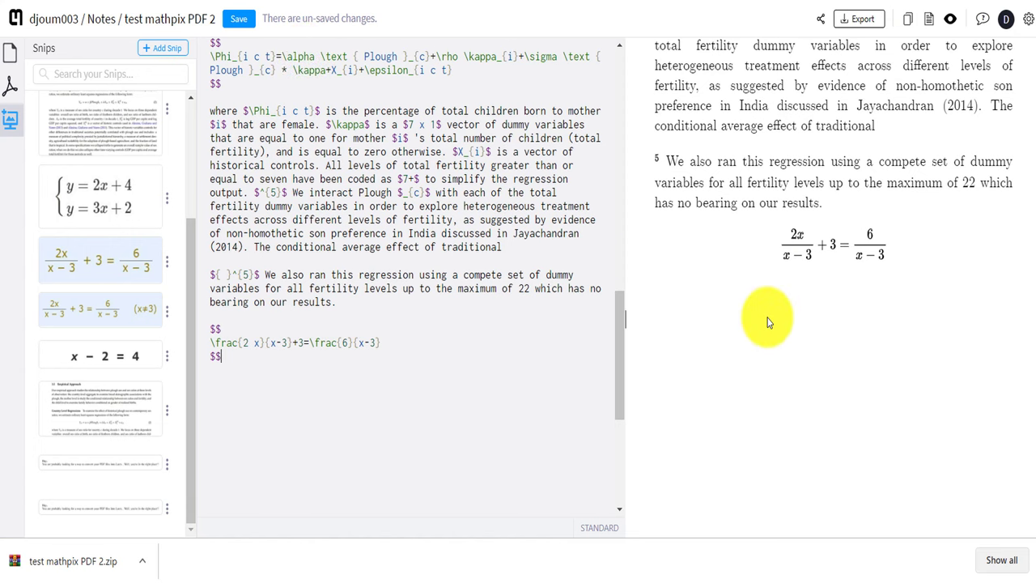
- Look over the export formats offered for the note and close the list without exporting
click(859, 19)
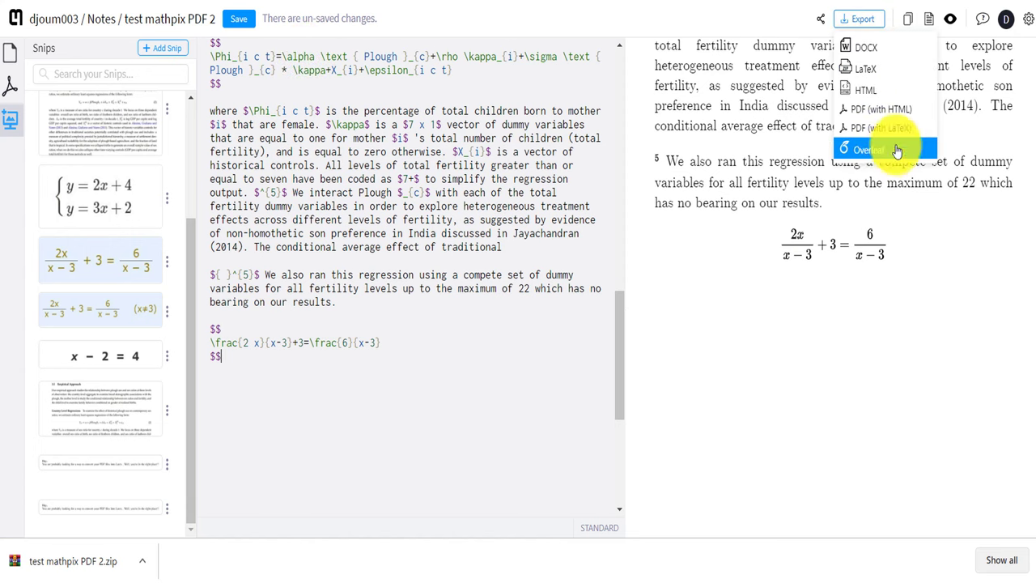
click(929, 342)
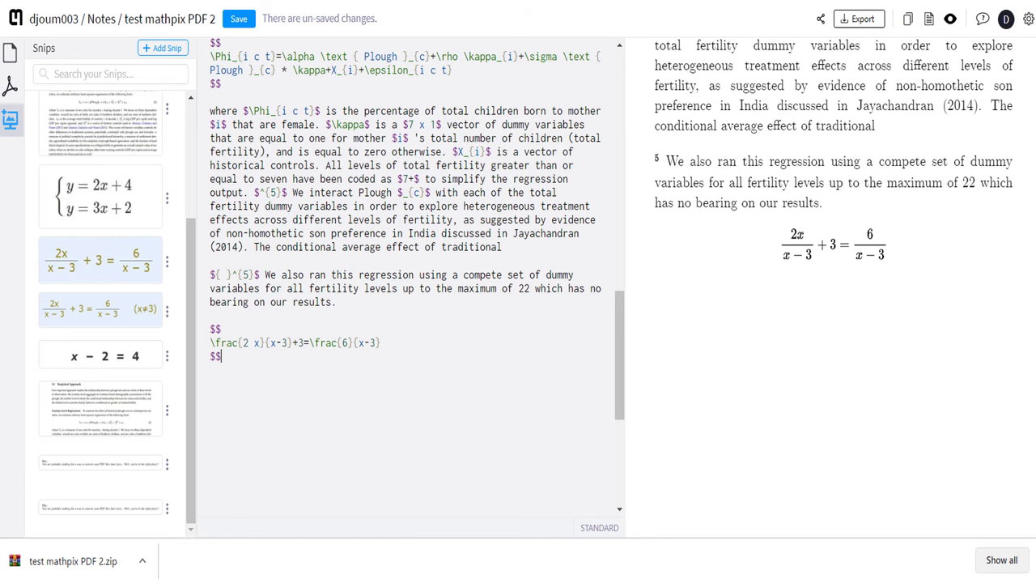
- Bring up the Mathpix Snipping Tool, open the long 3.1 Empirical Approach snip from the snip list and export it as DOCX into Word
click(781, 576)
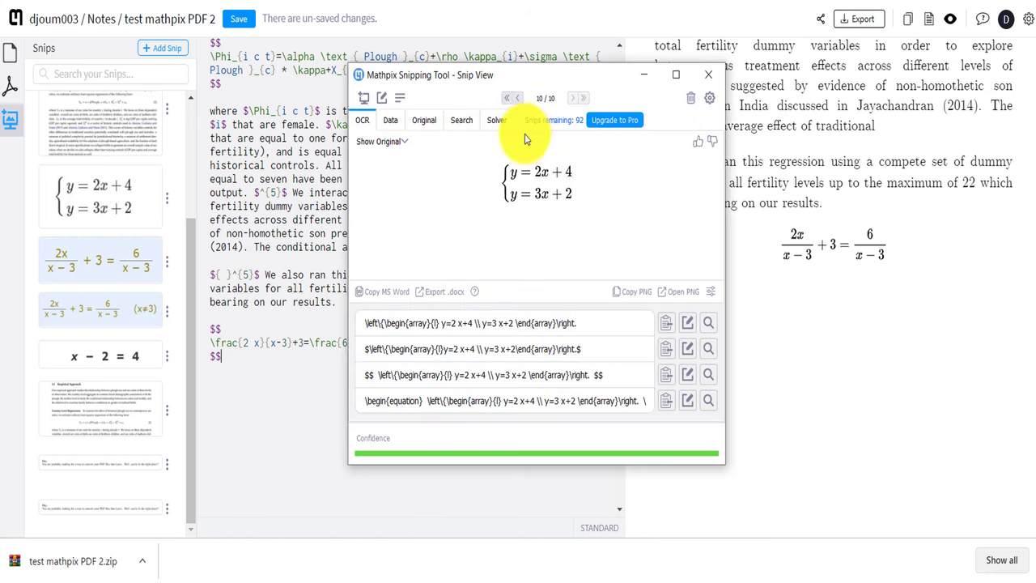
click(400, 98)
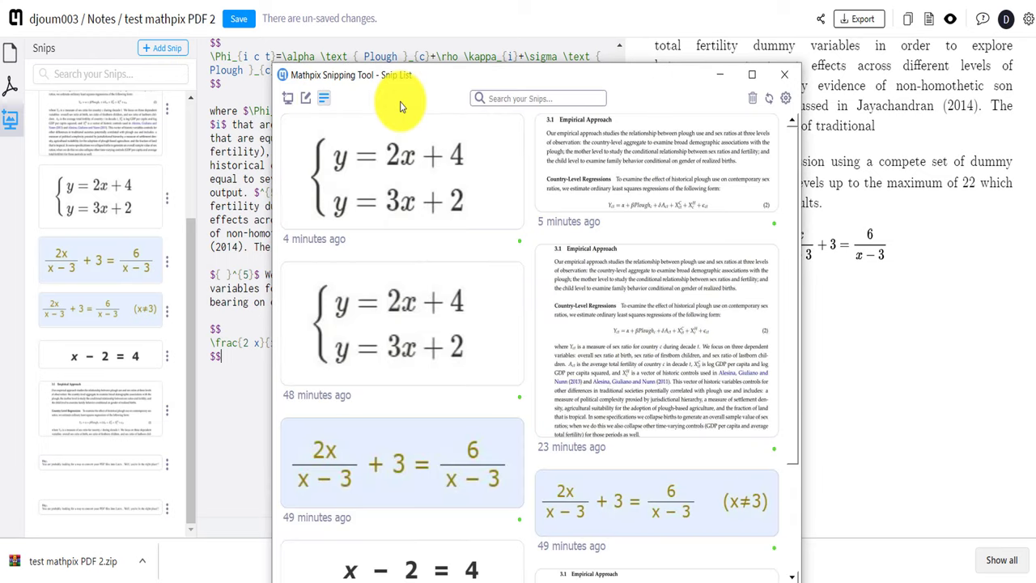
scroll(578, 208, down, 3)
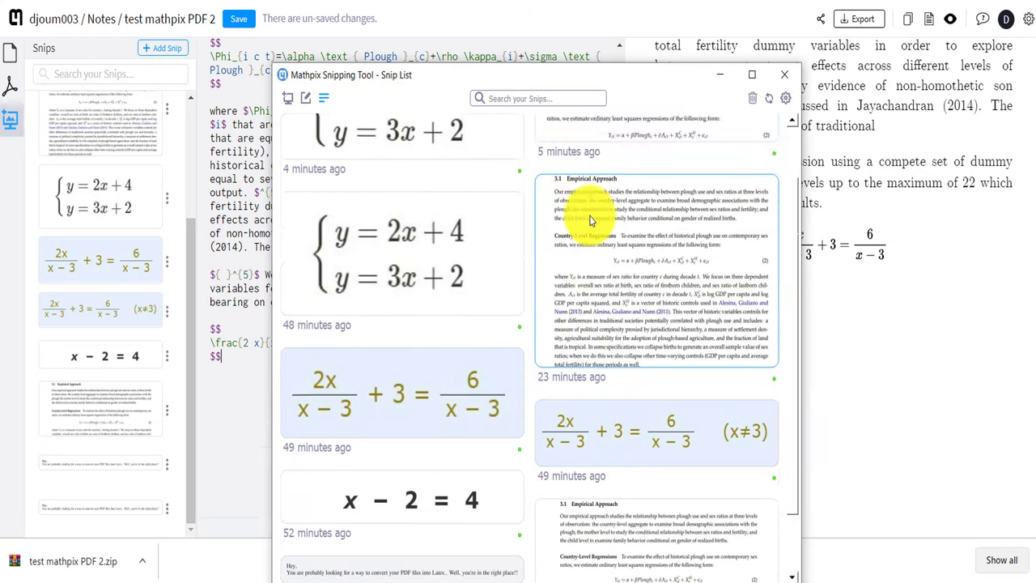
scroll(613, 429, up, 3)
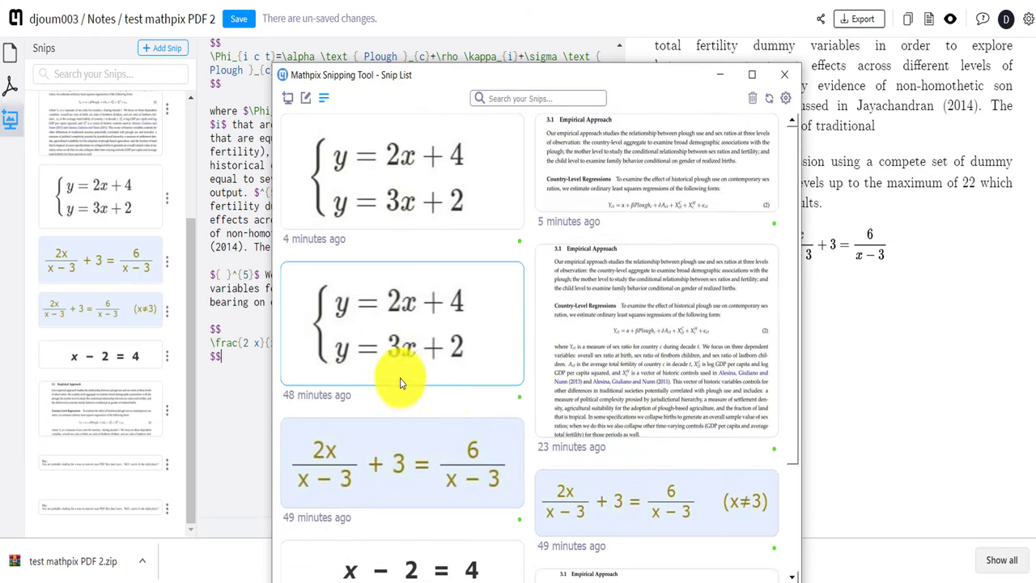
click(623, 312)
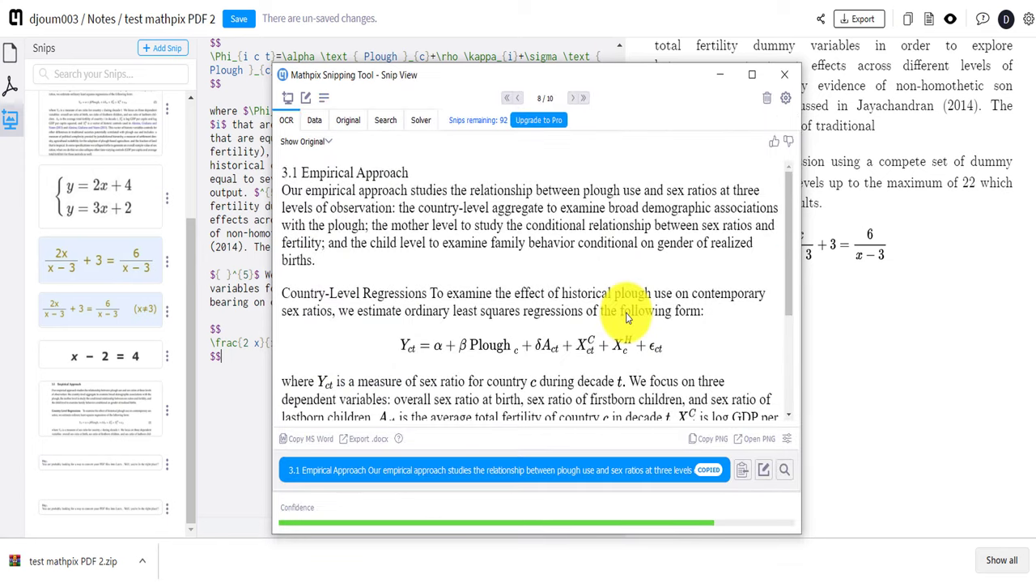
click(365, 444)
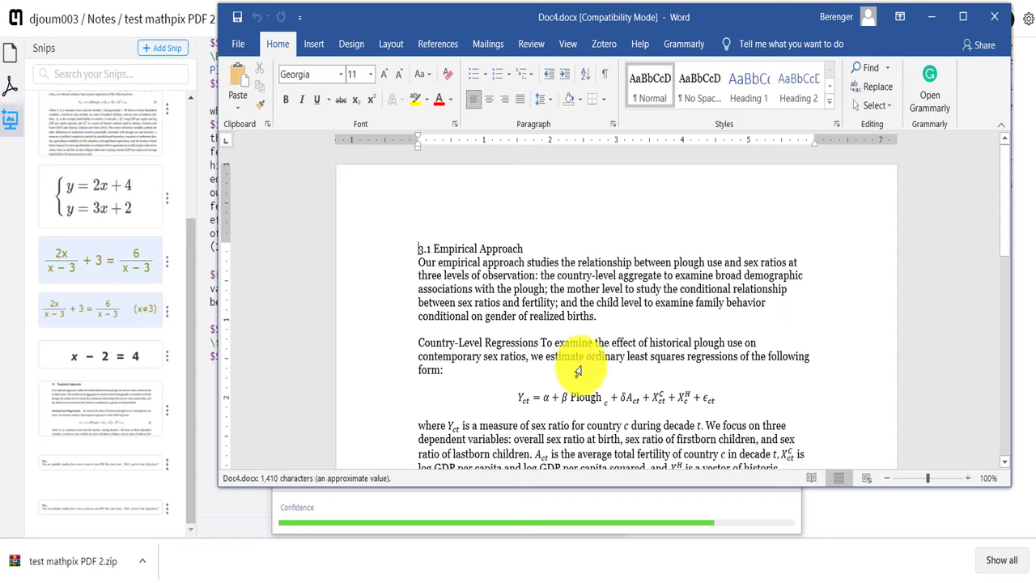
- Look through the exported Word document, highlighting its paragraphs and the regression equation
scroll(631, 312, down, 2)
scroll(631, 312, up, 1)
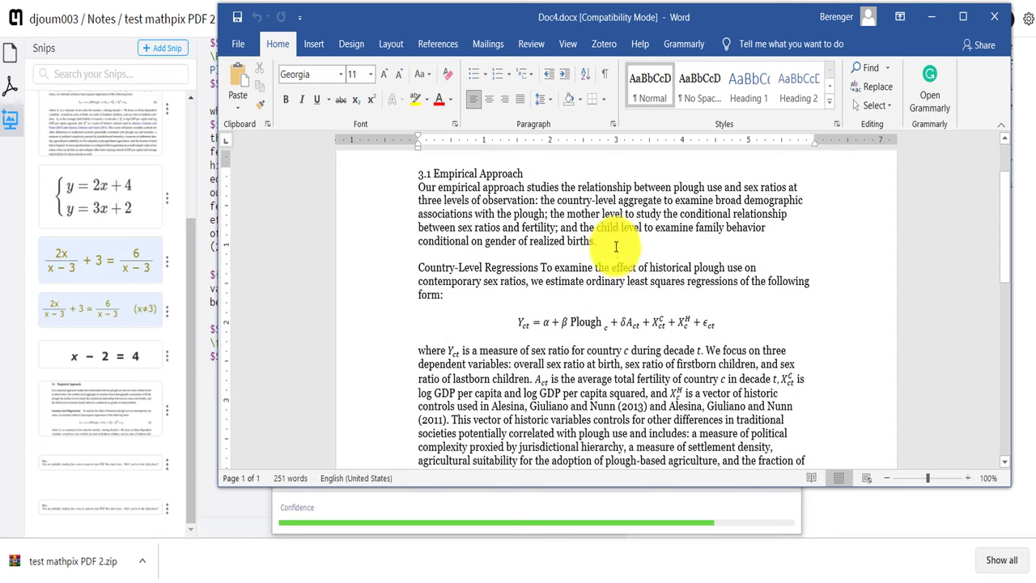
drag(450, 187, 766, 431)
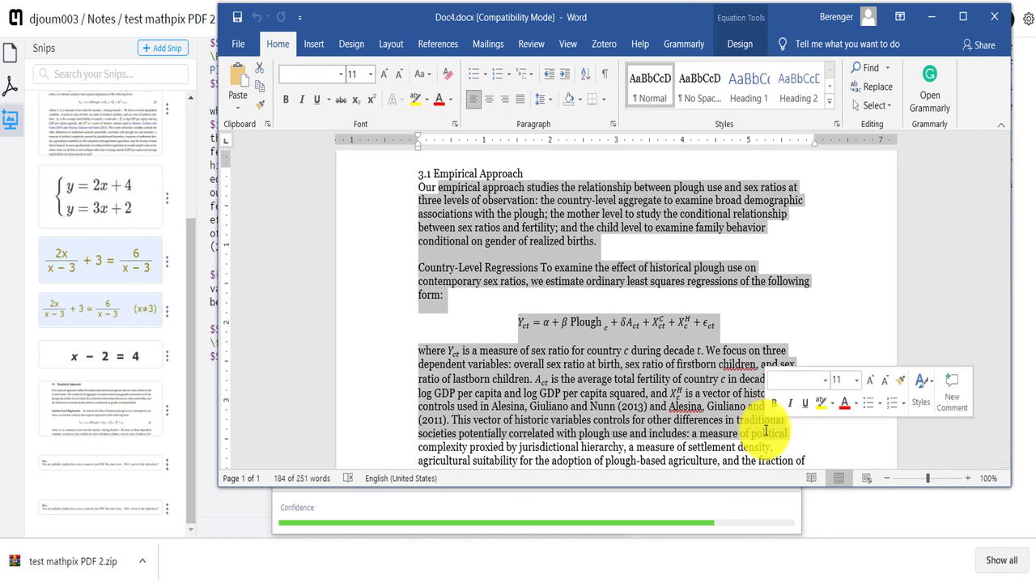
click(553, 233)
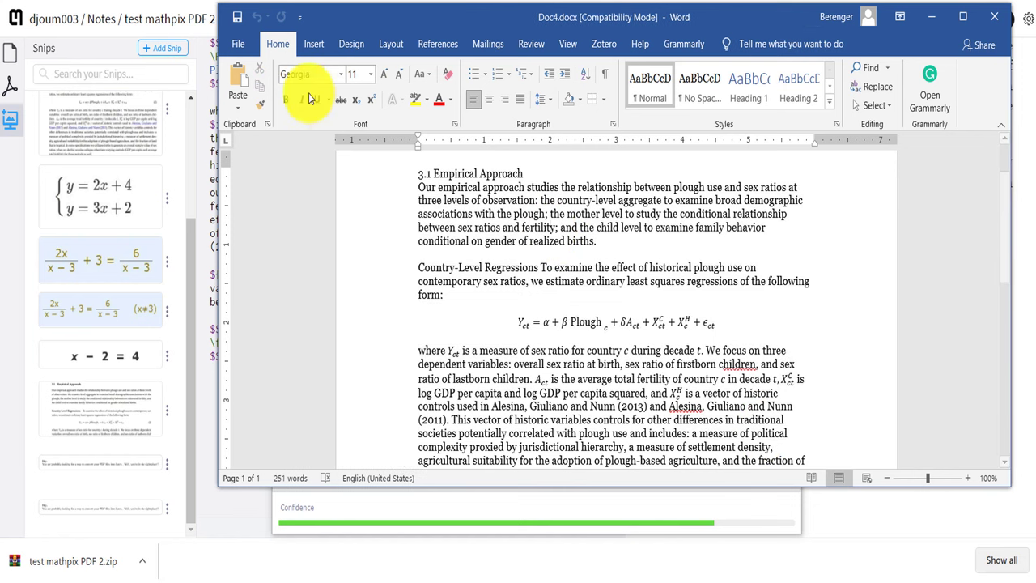
click(240, 43)
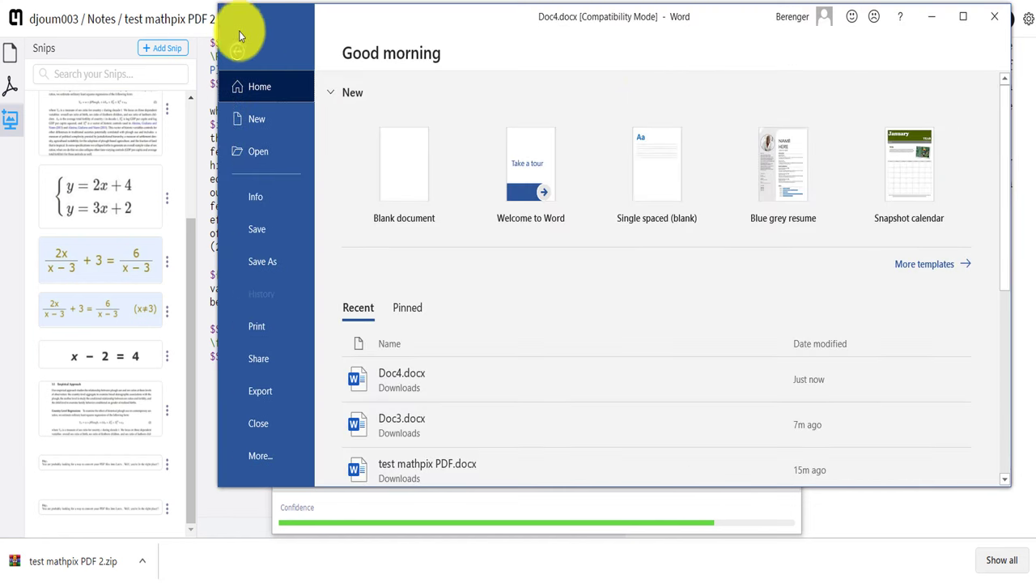
click(237, 51)
drag(419, 186, 781, 421)
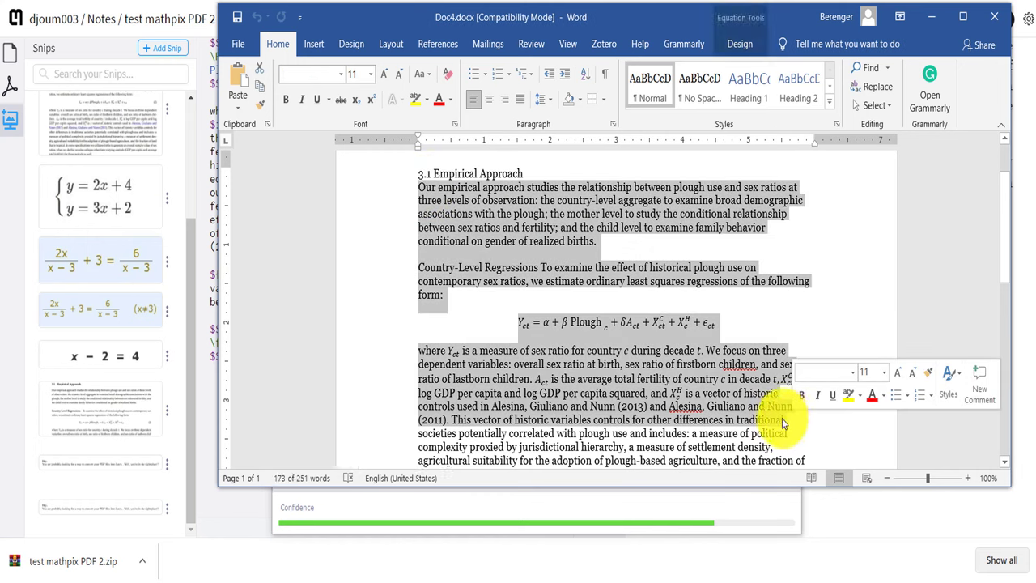
click(588, 233)
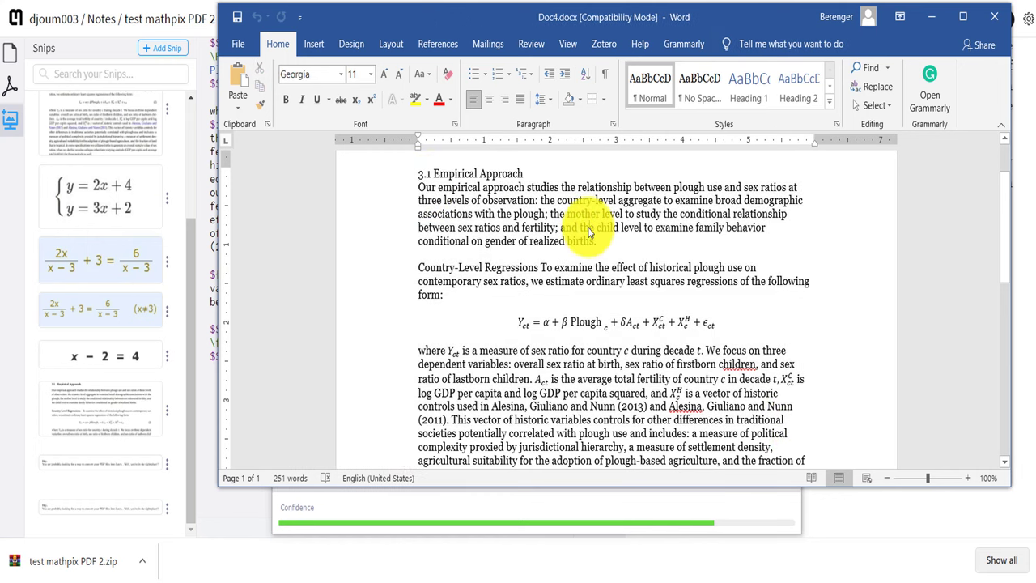
- Copy the entire Word document, paste it into a new note titled Dissertation and check the equation in the preview
key(ctrl+a)
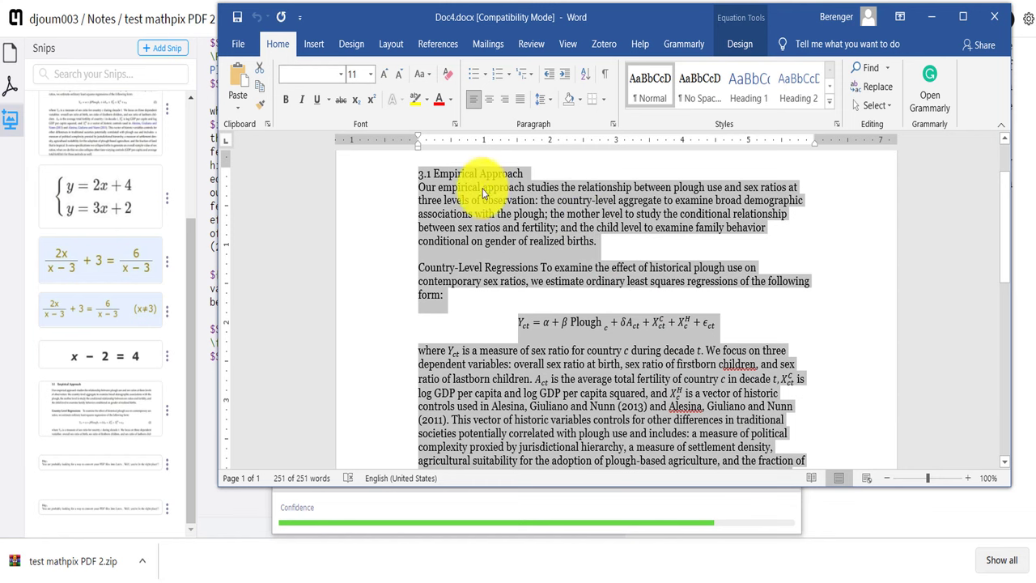
click(8, 166)
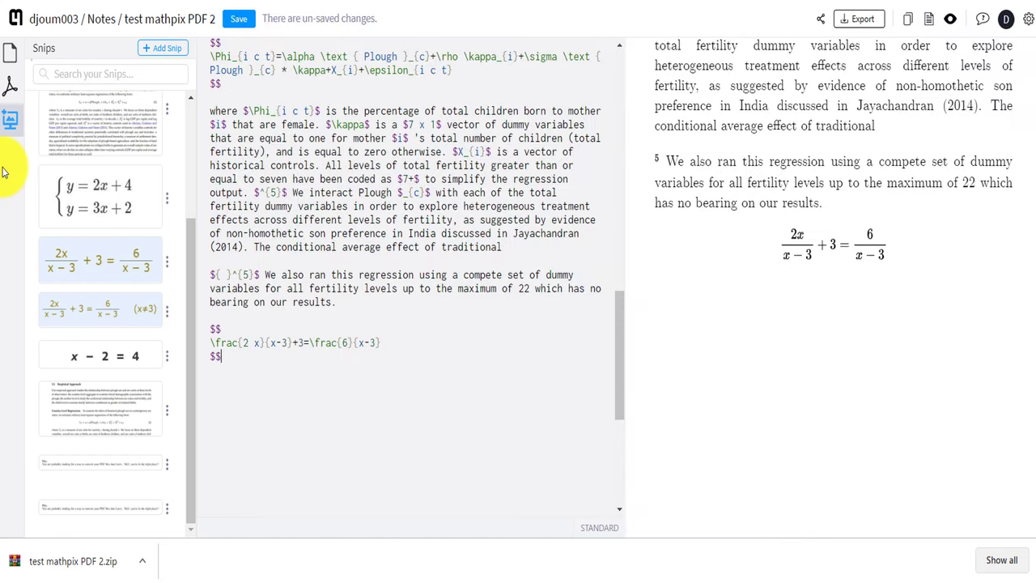
scroll(324, 105, up, 10)
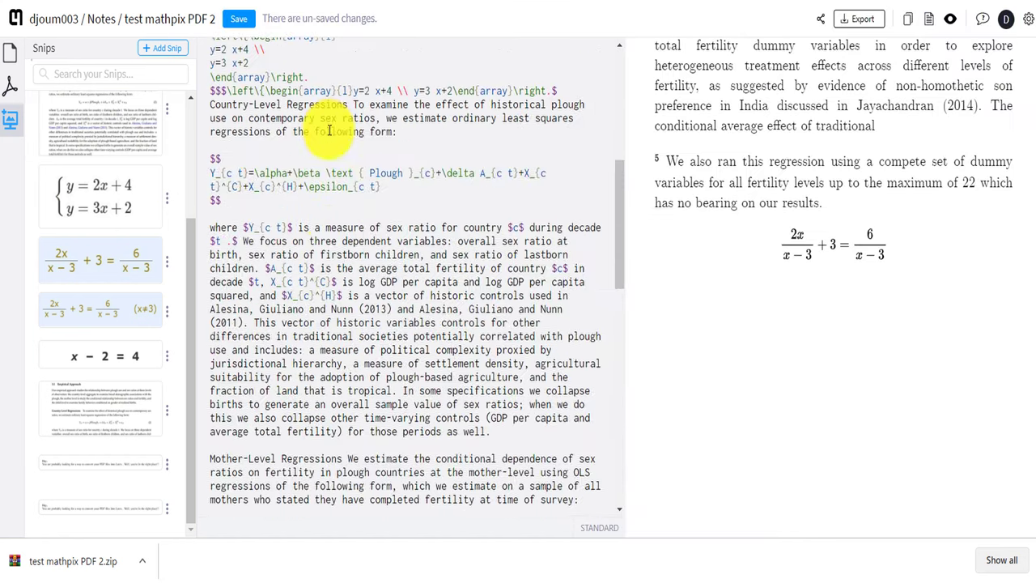
click(11, 56)
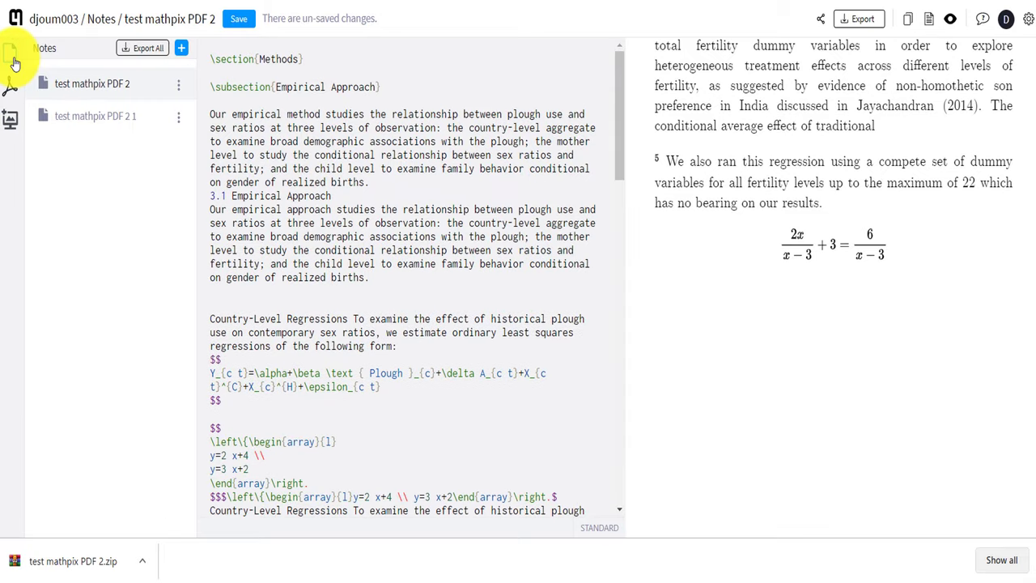
click(181, 50)
click(198, 66)
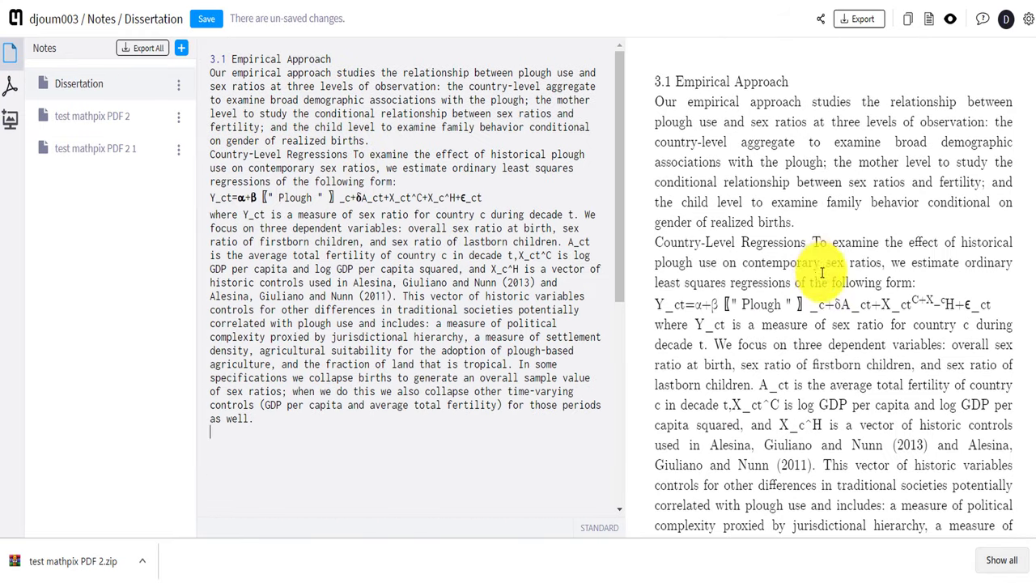
drag(741, 305, 984, 304)
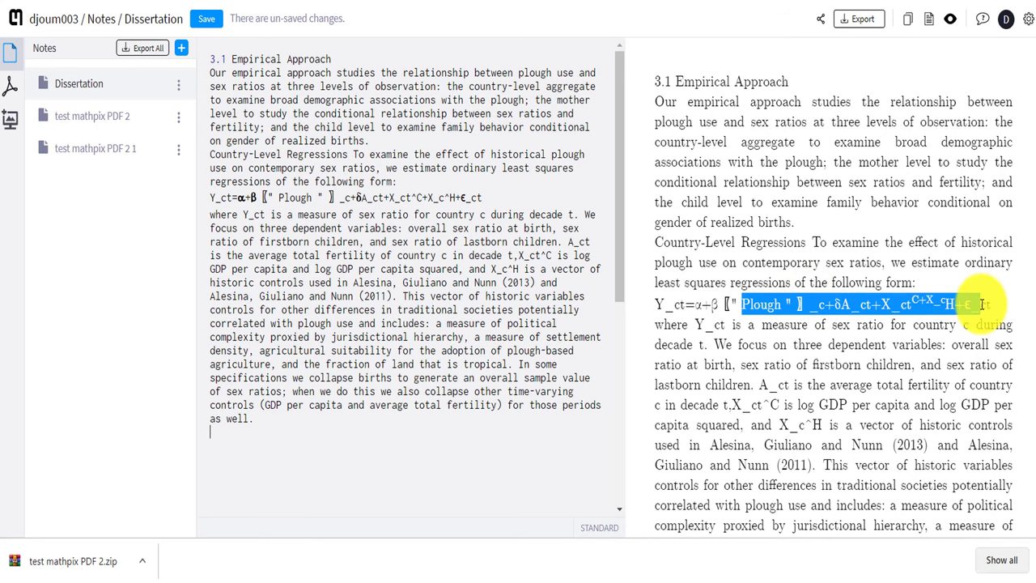
- Snip the 3.1 Empirical Approach text with its equation from the Word document and paste the result at the end of the Dissertation note
key(alt+Tab)
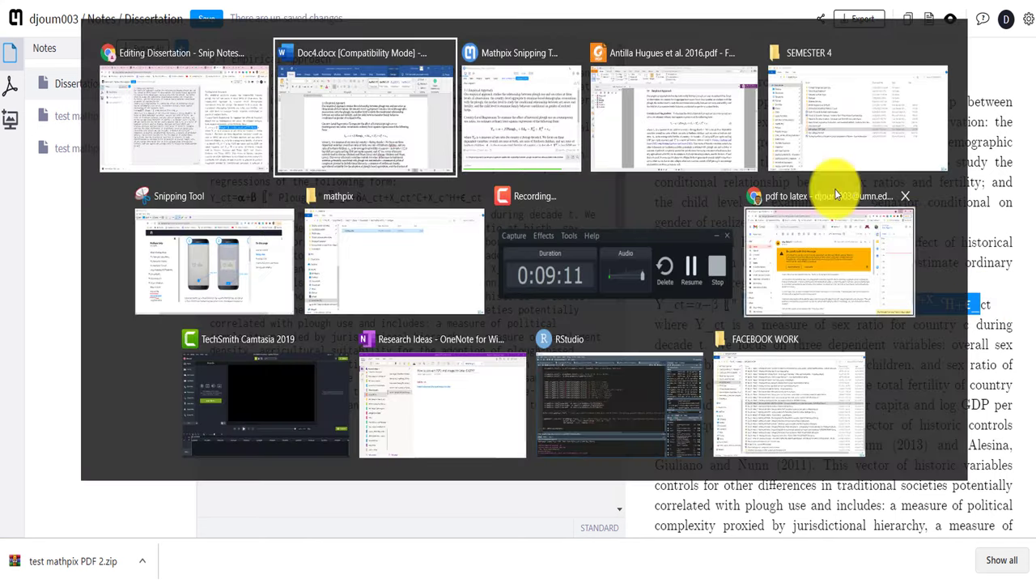
scroll(685, 264, down, 1)
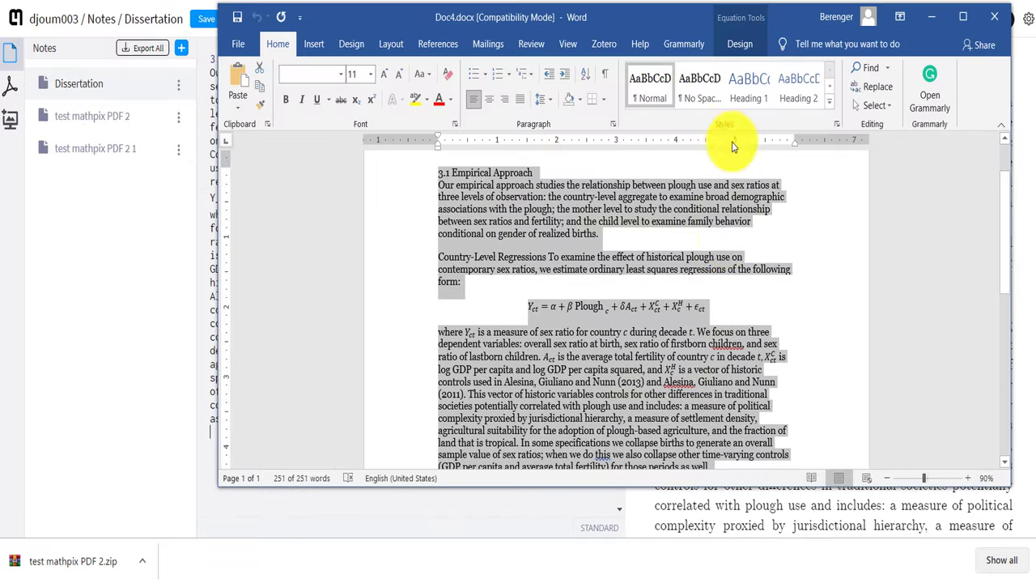
click(731, 257)
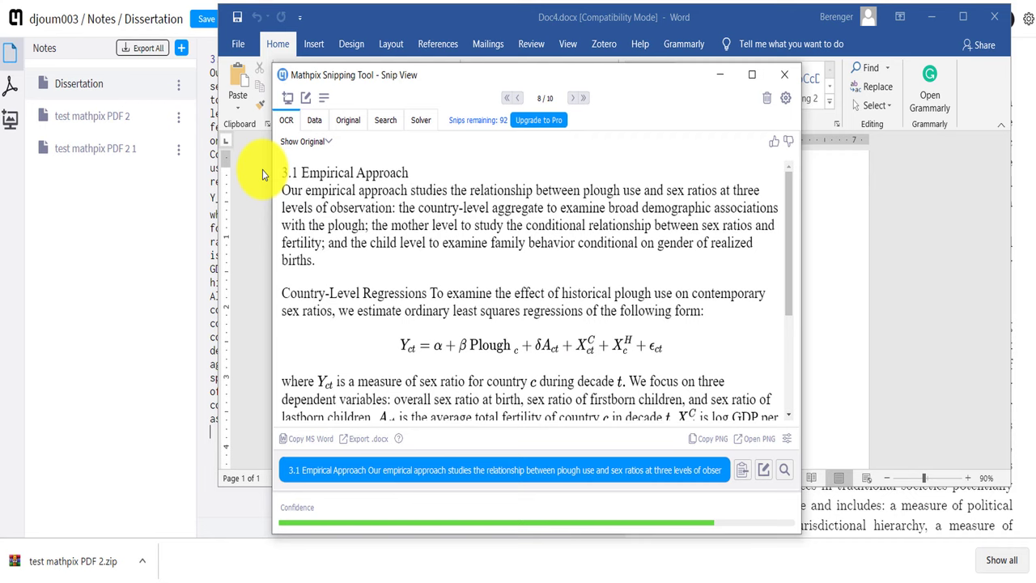
click(287, 97)
drag(415, 163, 799, 319)
key(alt+Tab)
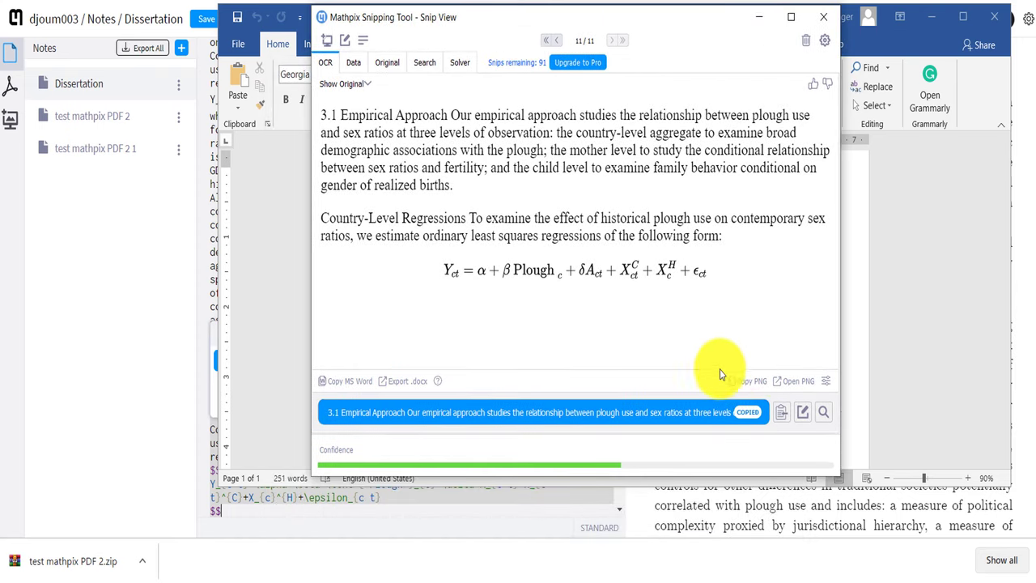
- Open the new snip for editing, highlight its full LaTeX source and return to the Dissertation note
click(800, 414)
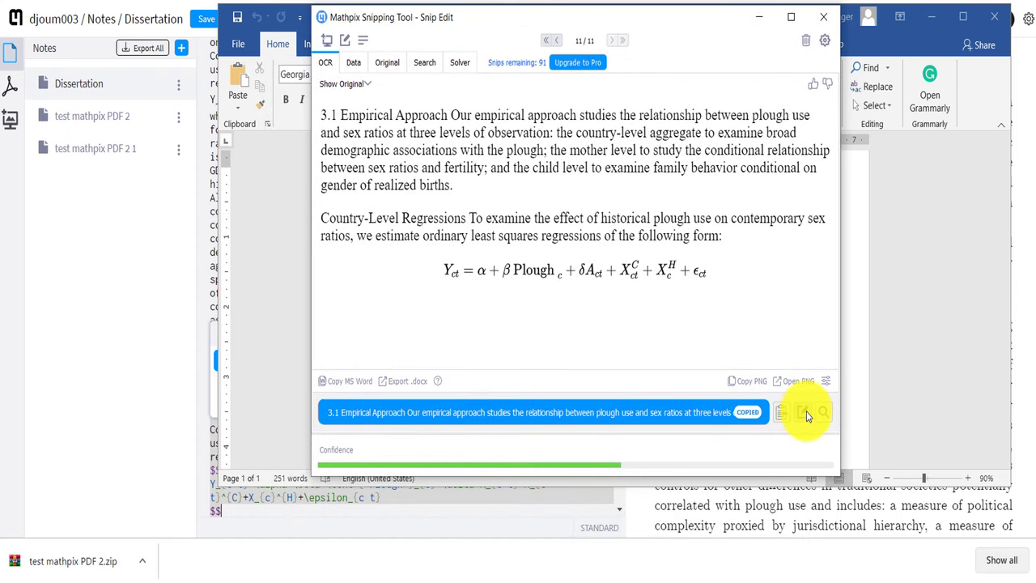
drag(676, 319, 320, 224)
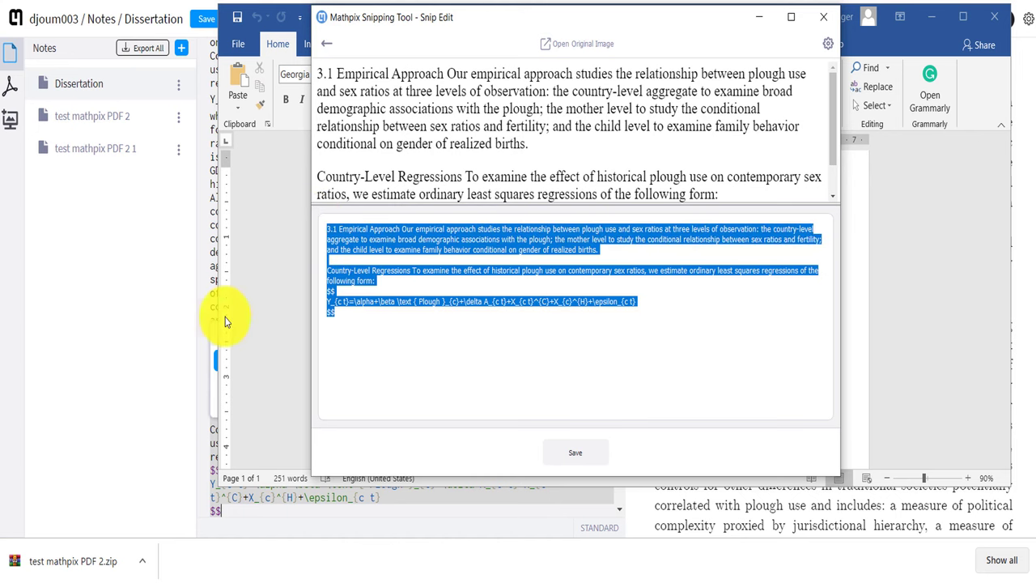
click(104, 250)
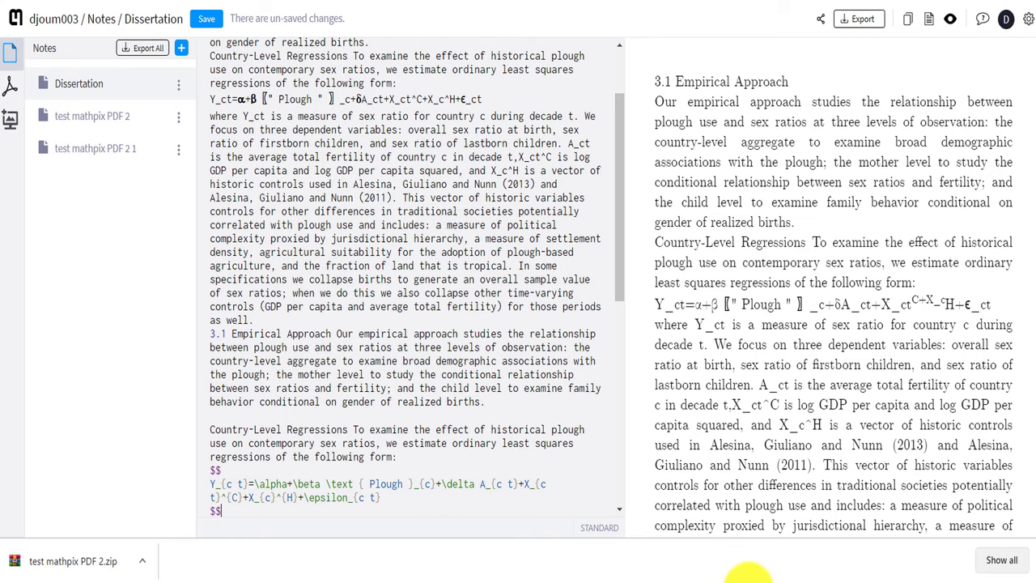
- Print the Doc4 Word document to a PDF file with Microsoft Print to PDF and return to the Dissertation note
click(738, 573)
click(237, 50)
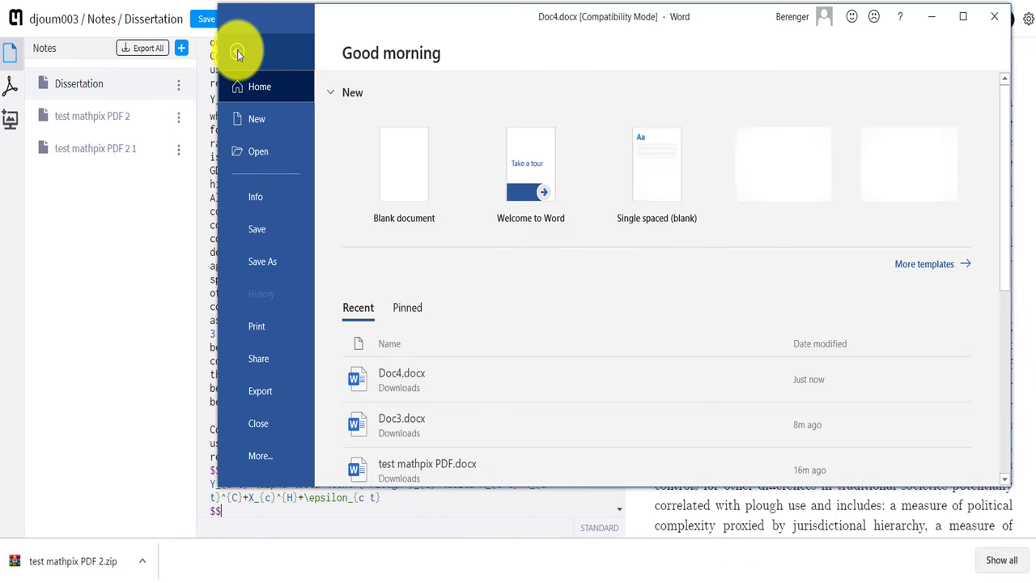
click(281, 327)
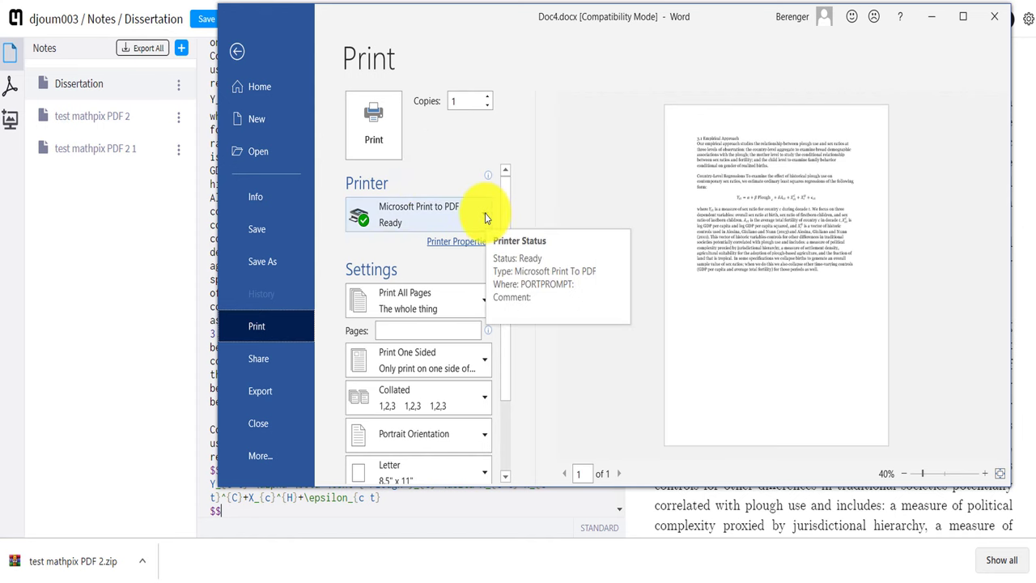
click(391, 129)
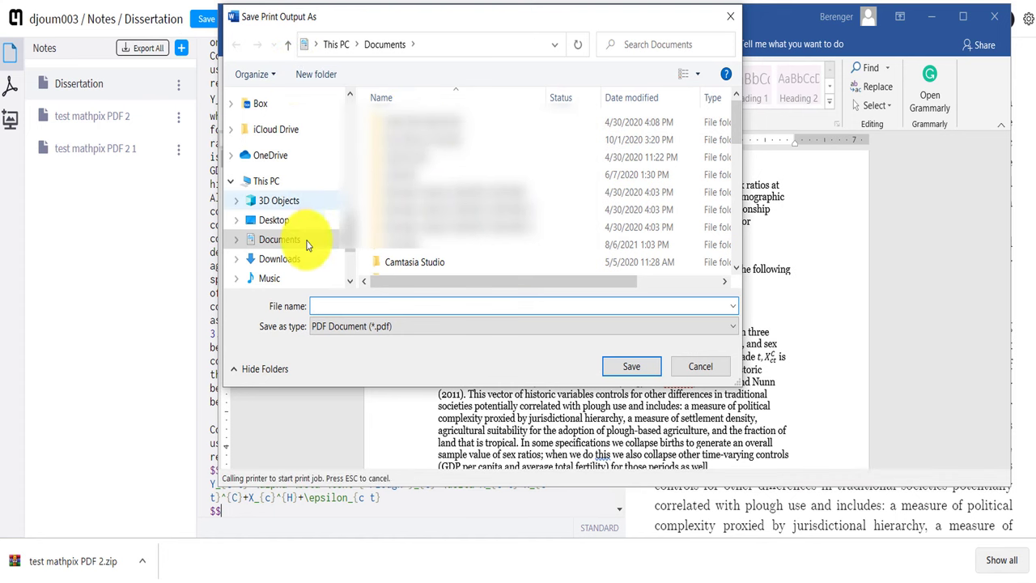
key(Escape)
click(127, 236)
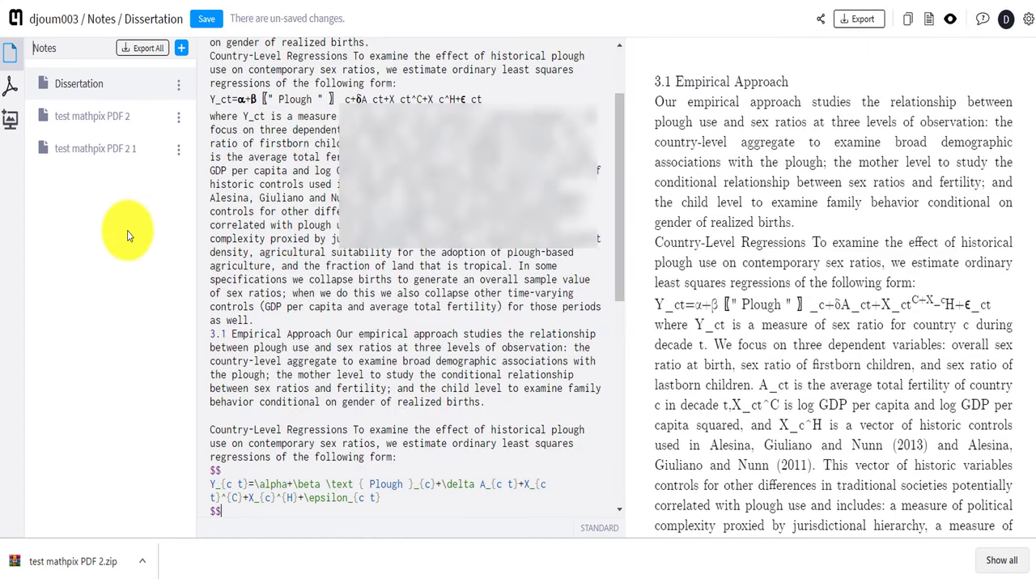
- Create a new note from test mathpix 3.pdf in the PDFs list and highlight its converted LaTeX text
click(11, 86)
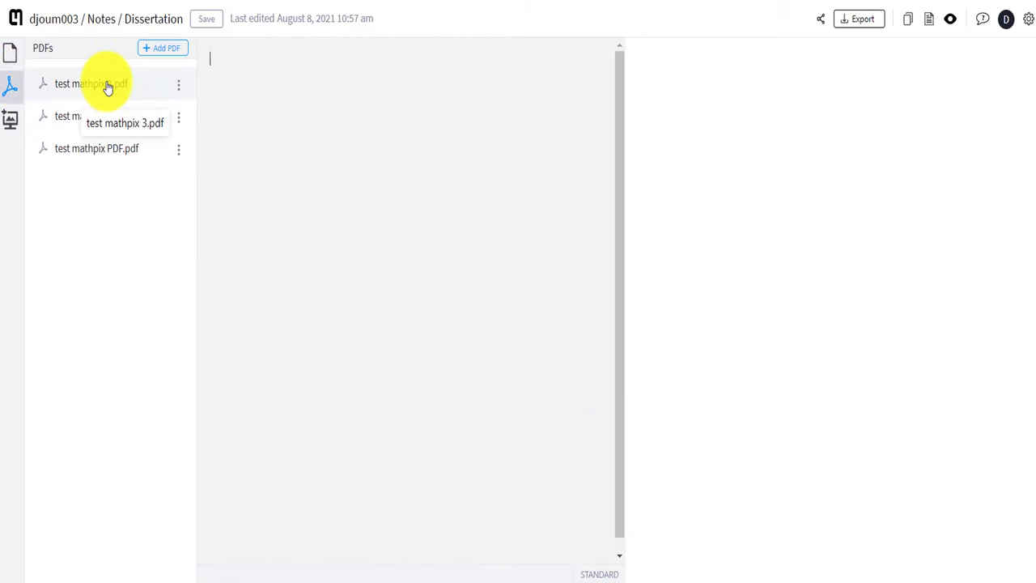
click(178, 85)
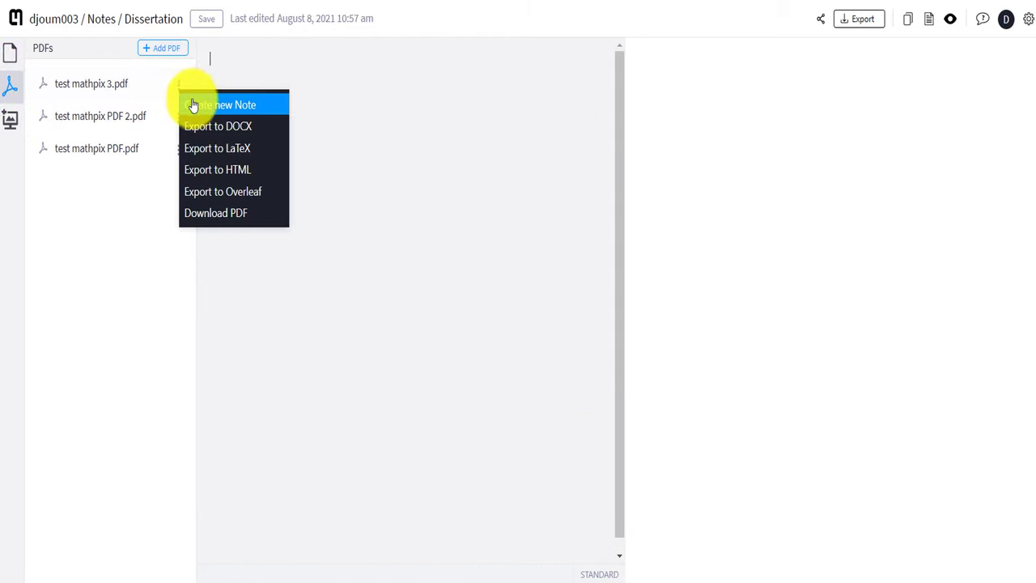
click(215, 112)
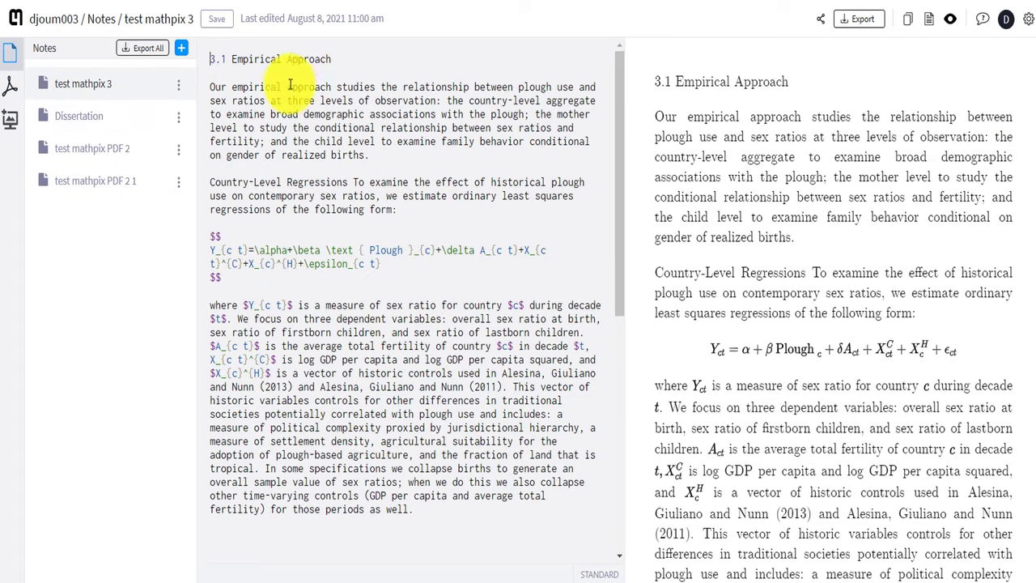
drag(211, 58, 509, 455)
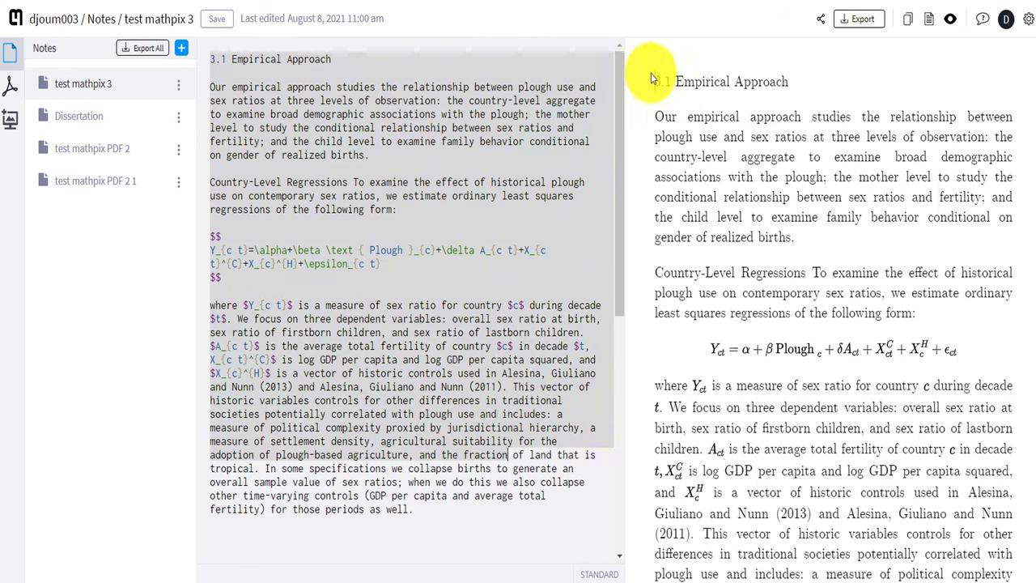
- Copy the full LaTeX text of the test mathpix 3 note and switch to main.tex in the Overleaf project Test MathPix
drag(675, 85, 473, 312)
click(437, 305)
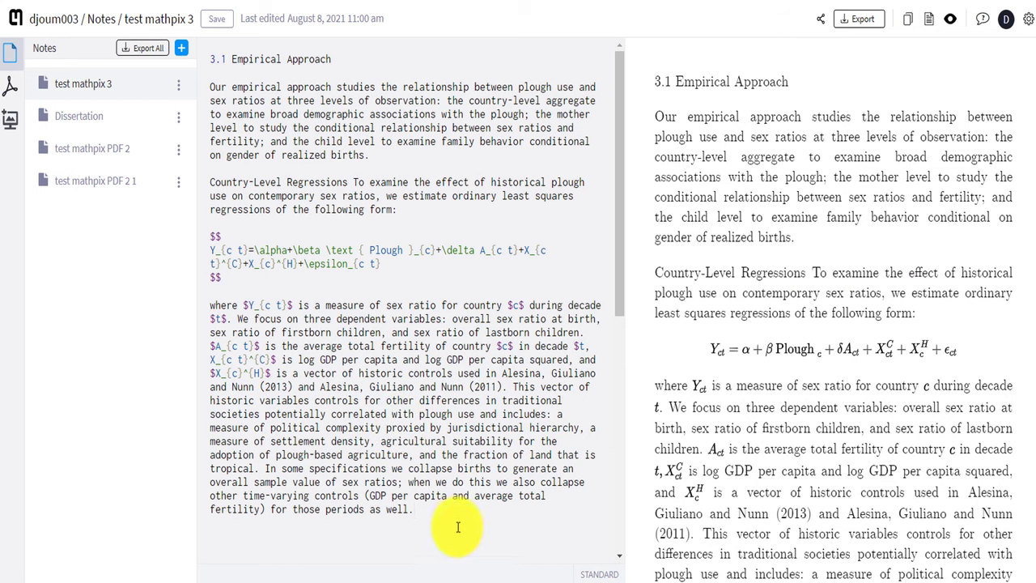
drag(458, 522, 226, 66)
right_click(247, 70)
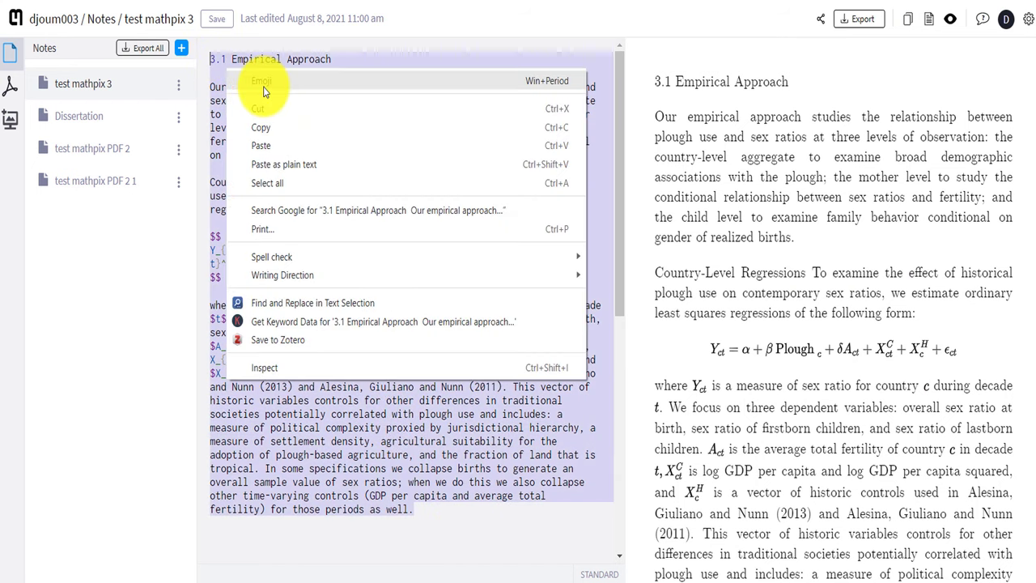
click(266, 128)
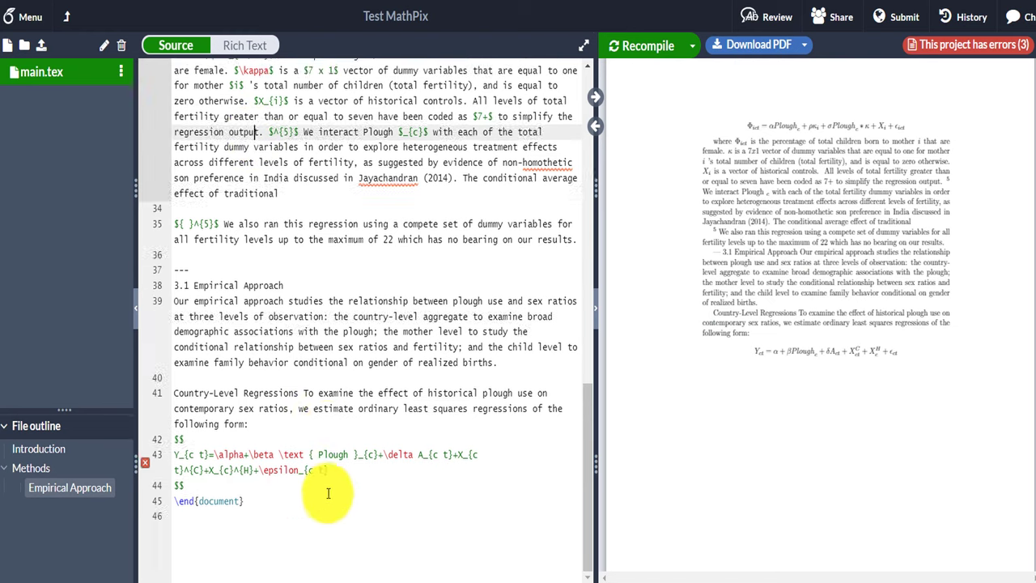
scroll(356, 437, down, 6)
scroll(386, 387, up, 8)
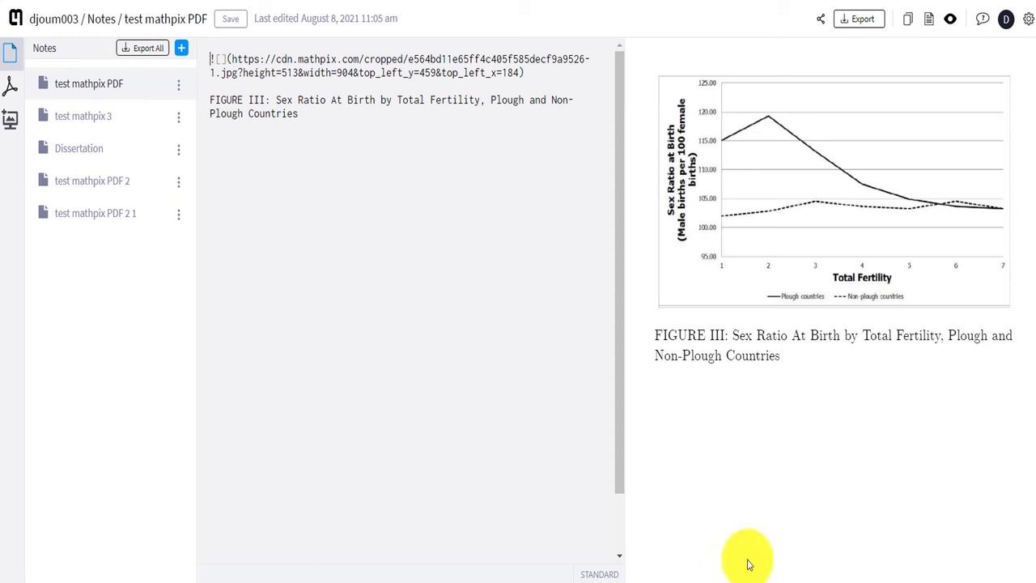
- View the sex ratio figure in the source PDF and check the test mathpix PDF entries in Mathpix's Notes and PDFs lists
click(700, 582)
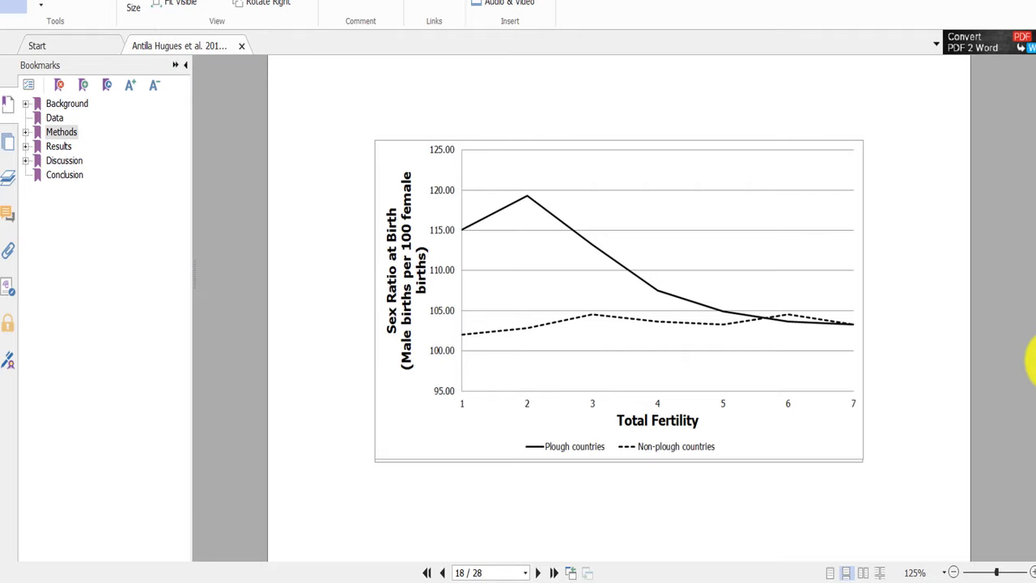
drag(1031, 364, 1031, 64)
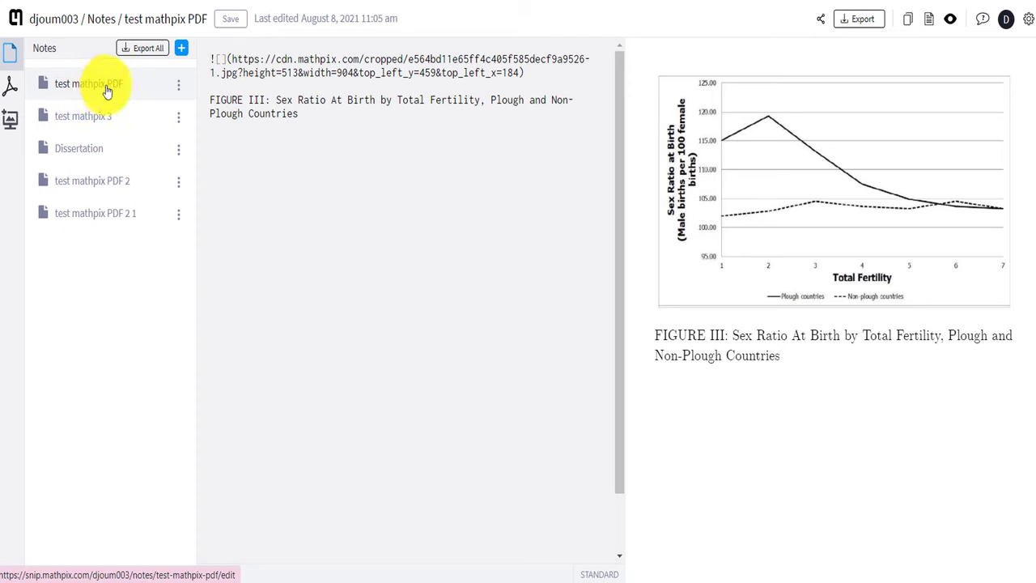
click(179, 82)
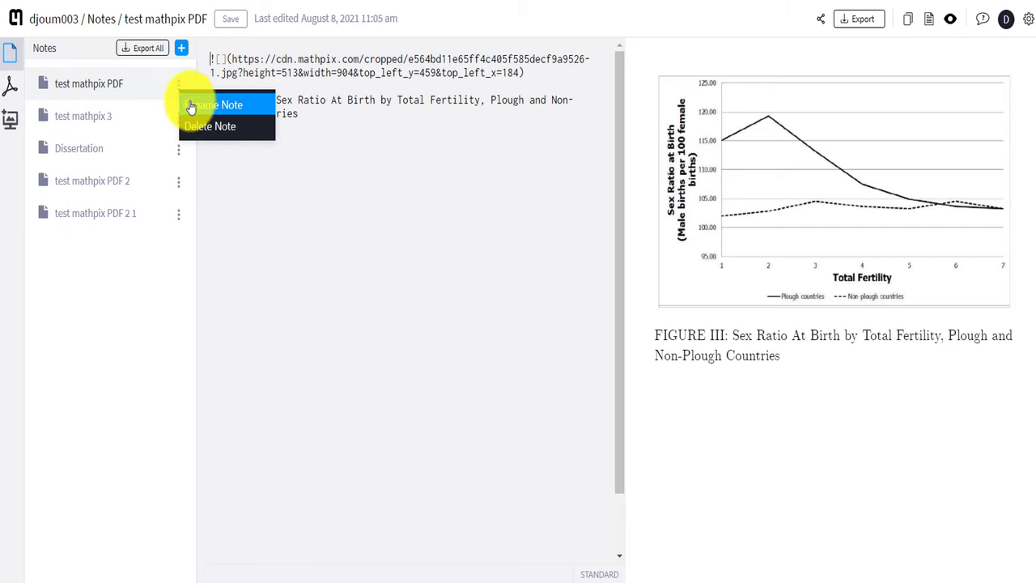
click(10, 84)
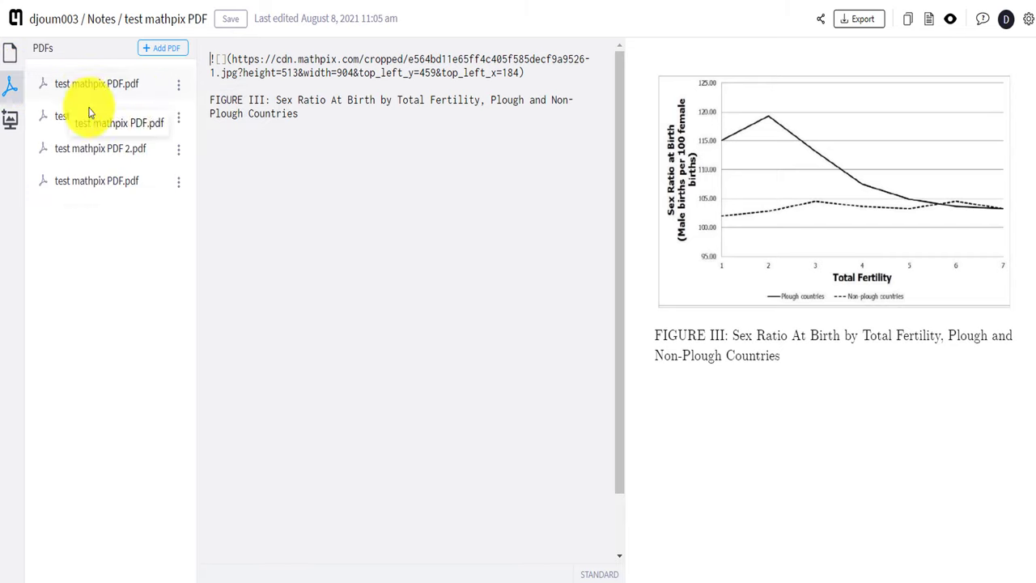
click(178, 89)
click(408, 142)
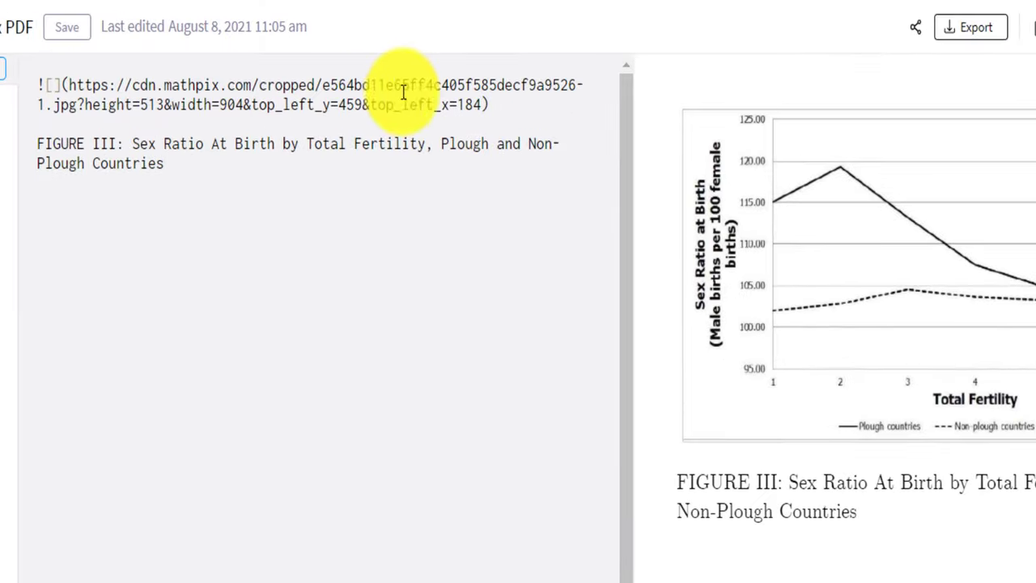
- Highlight the cropped image link and the FIGURE III caption in the test mathpix PDF note's source to compare them with the rendered figure
drag(491, 102, 27, 91)
click(134, 85)
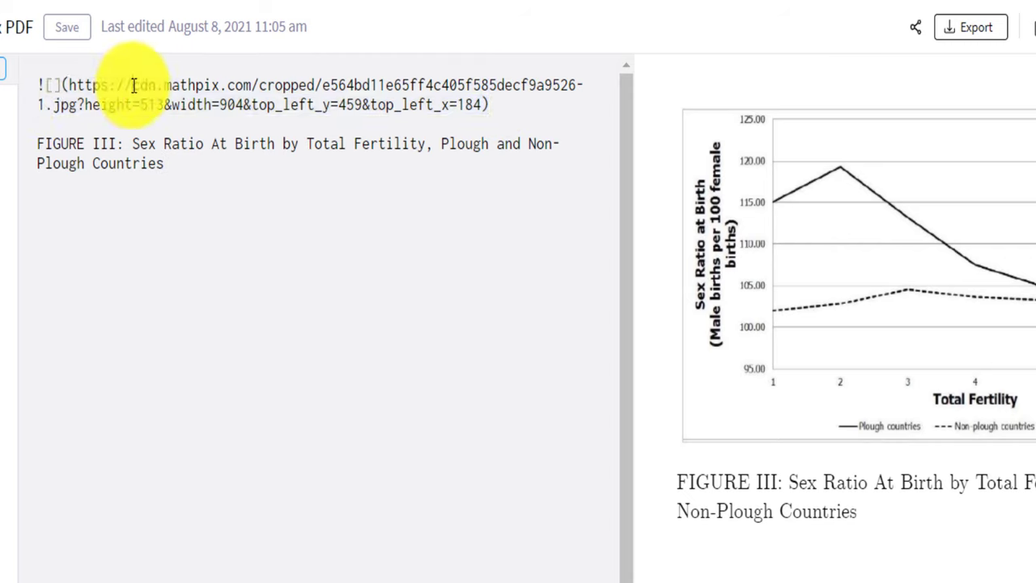
drag(134, 85, 444, 106)
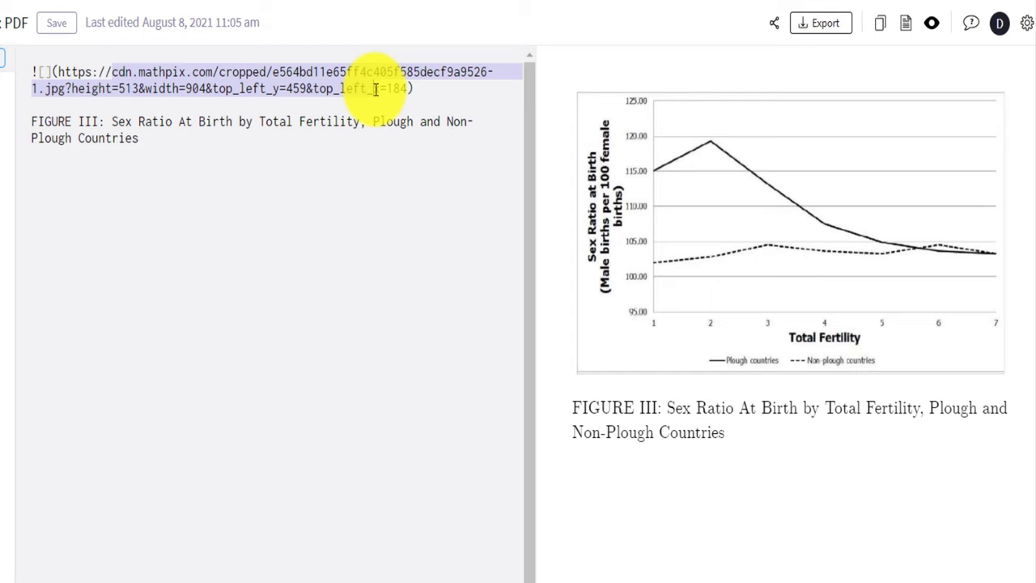
click(103, 170)
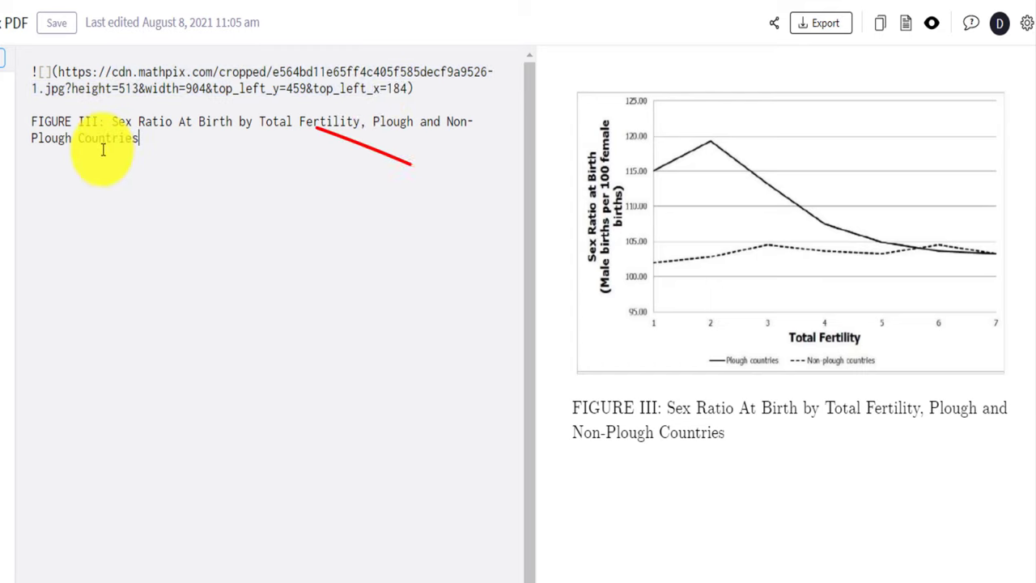
drag(154, 132, 64, 88)
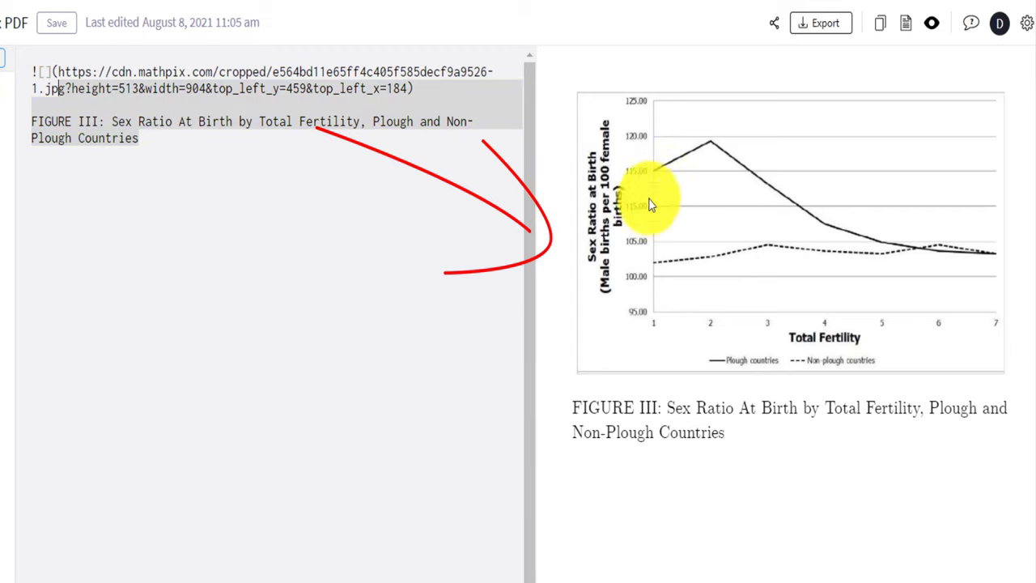
click(273, 161)
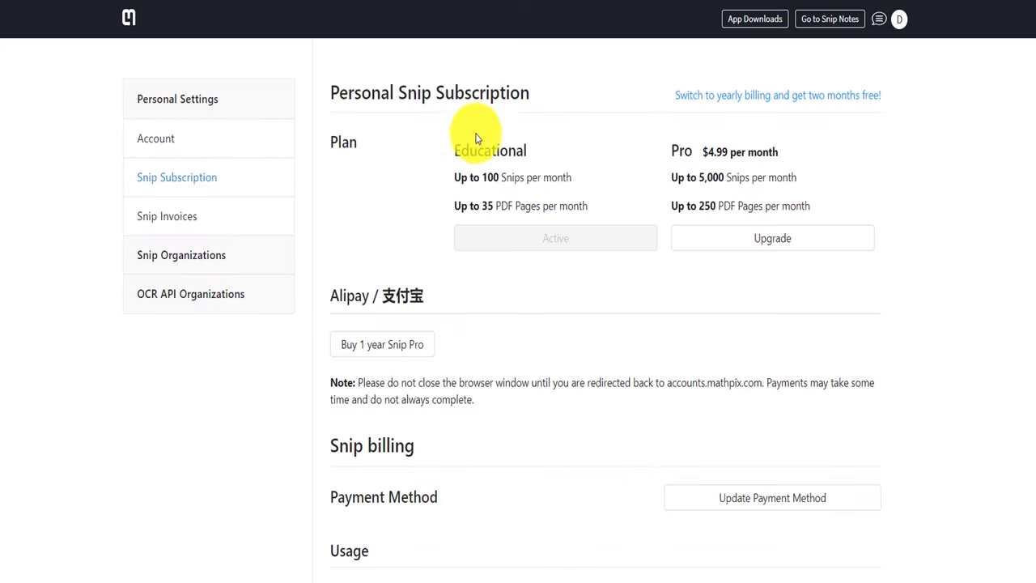
- Highlight the Educational plan with its monthly snip and PDF page limits, and the Pro plan's price and limits, on the Snip Subscription page
drag(457, 146, 557, 148)
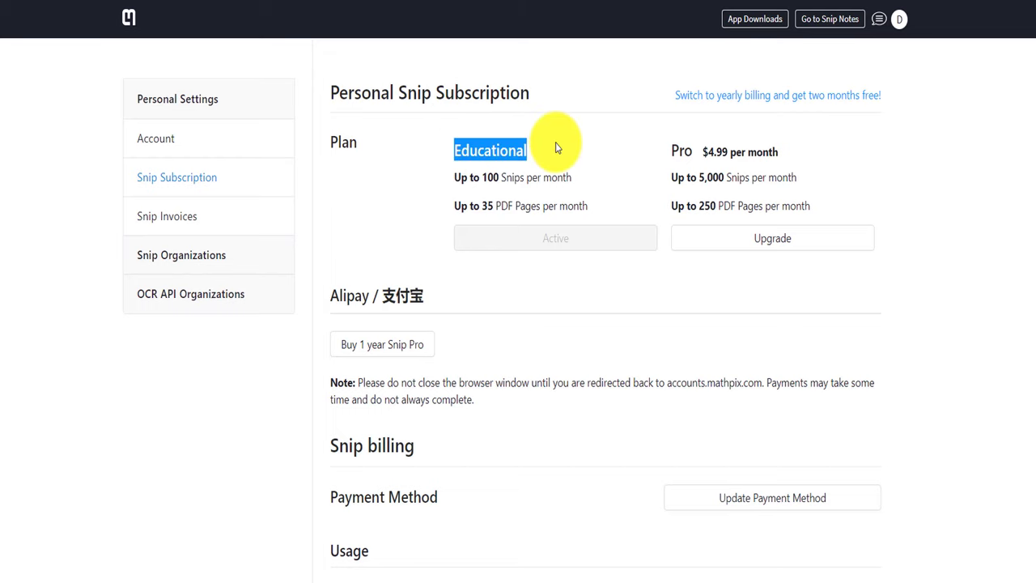
drag(459, 178, 458, 203)
click(600, 201)
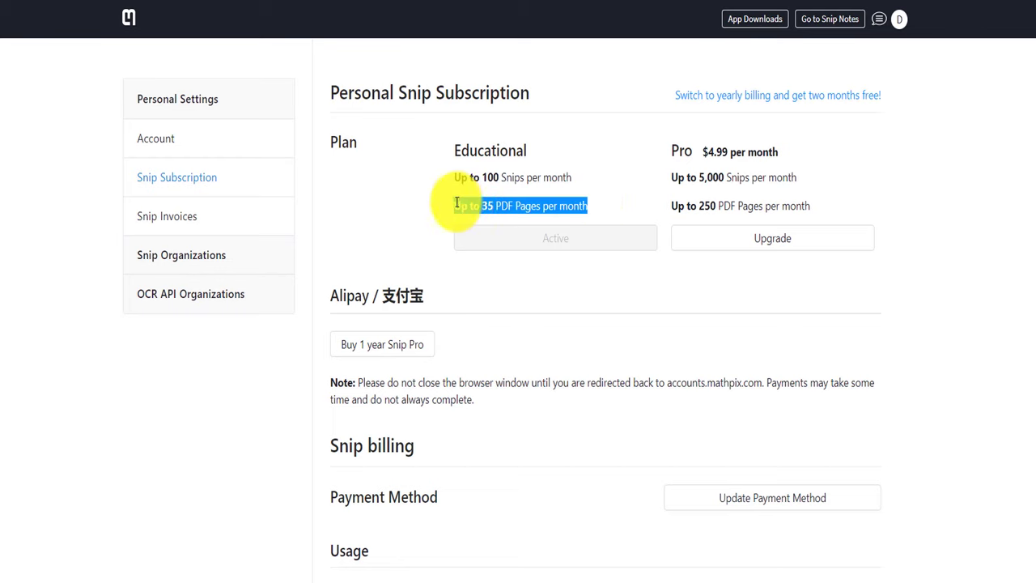
drag(571, 177, 456, 176)
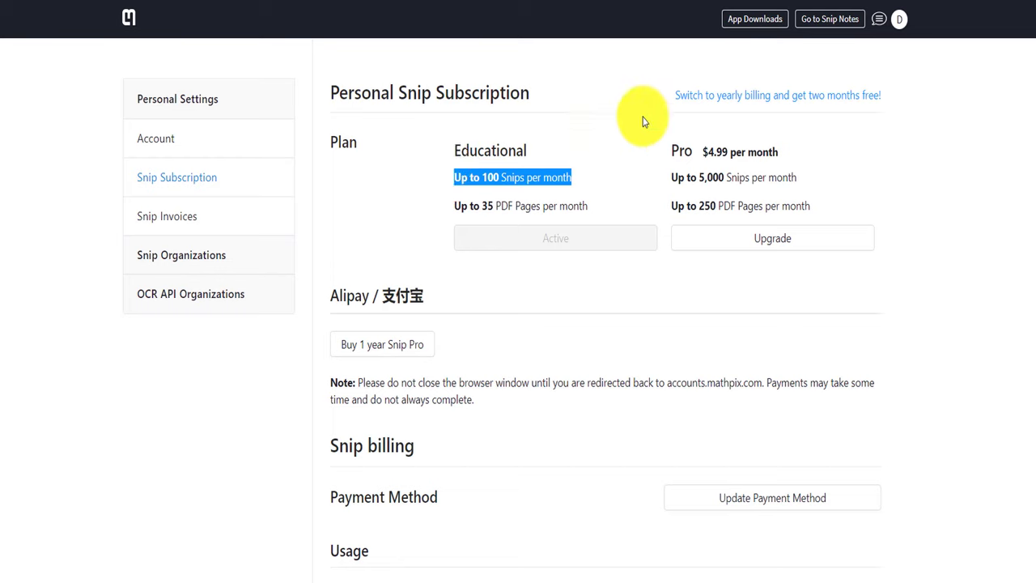
drag(671, 161, 821, 206)
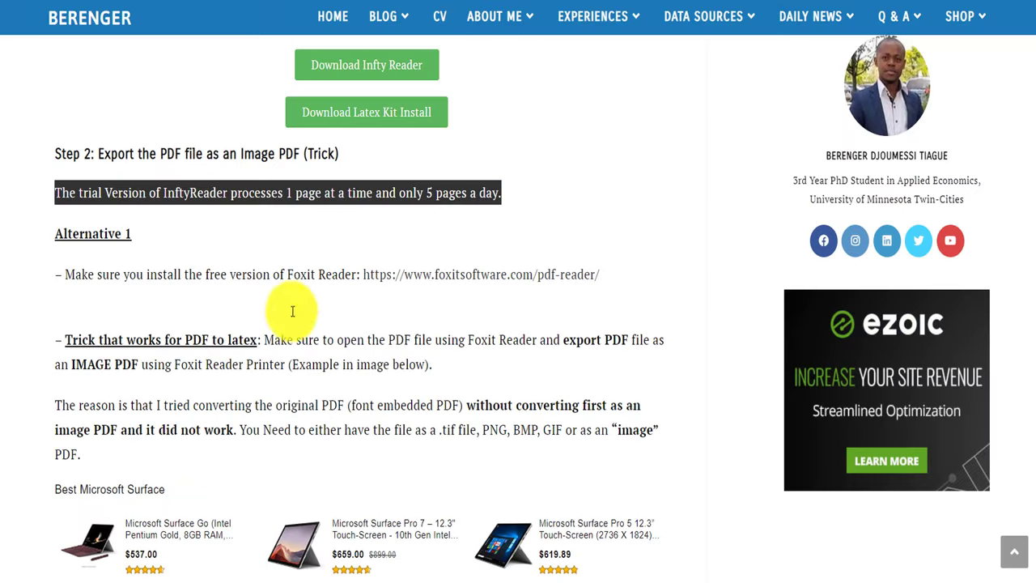
- Look through the blog article "PDF to Latex: Convert PDF to Latex File with Codes [SOLVED]" from its title to the InftyReader requirements
scroll(1018, 116, up, 5)
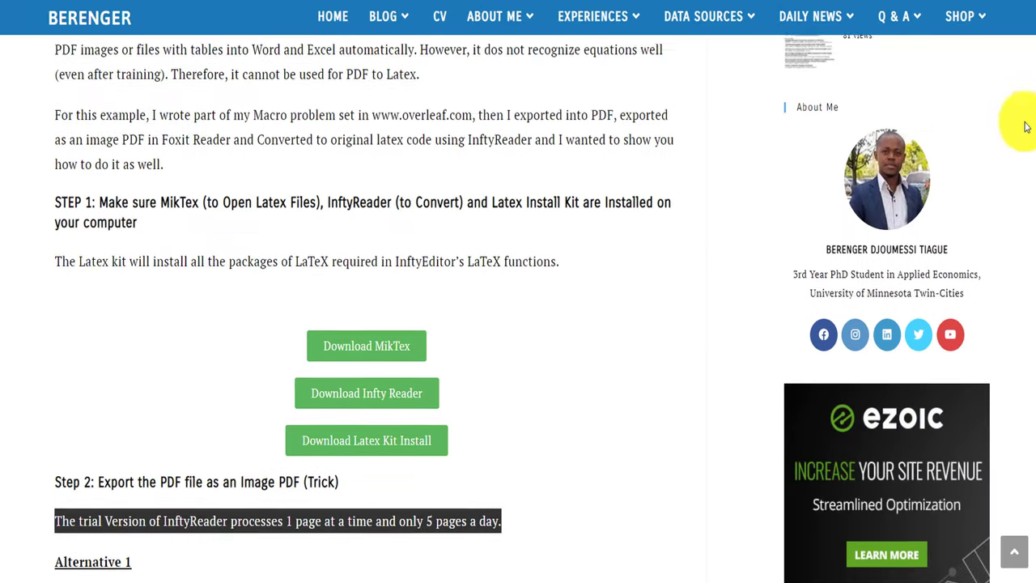
scroll(1028, 122, up, 10)
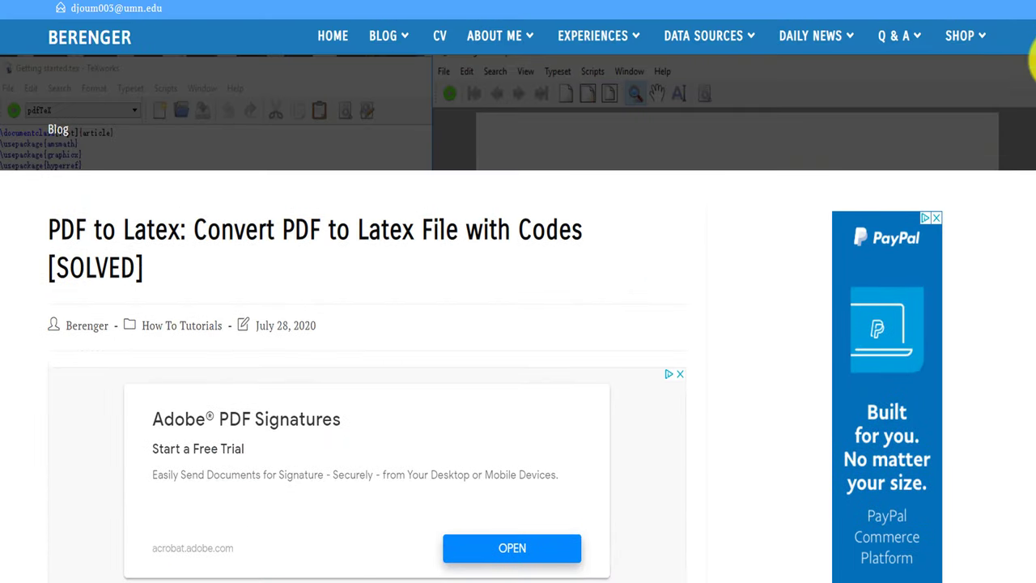
scroll(1035, 81, down, 10)
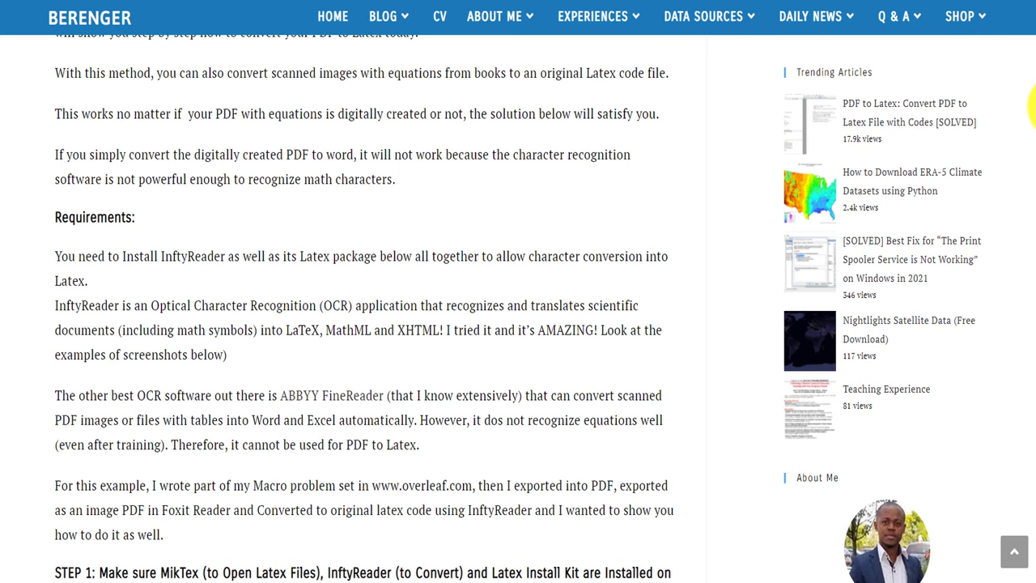